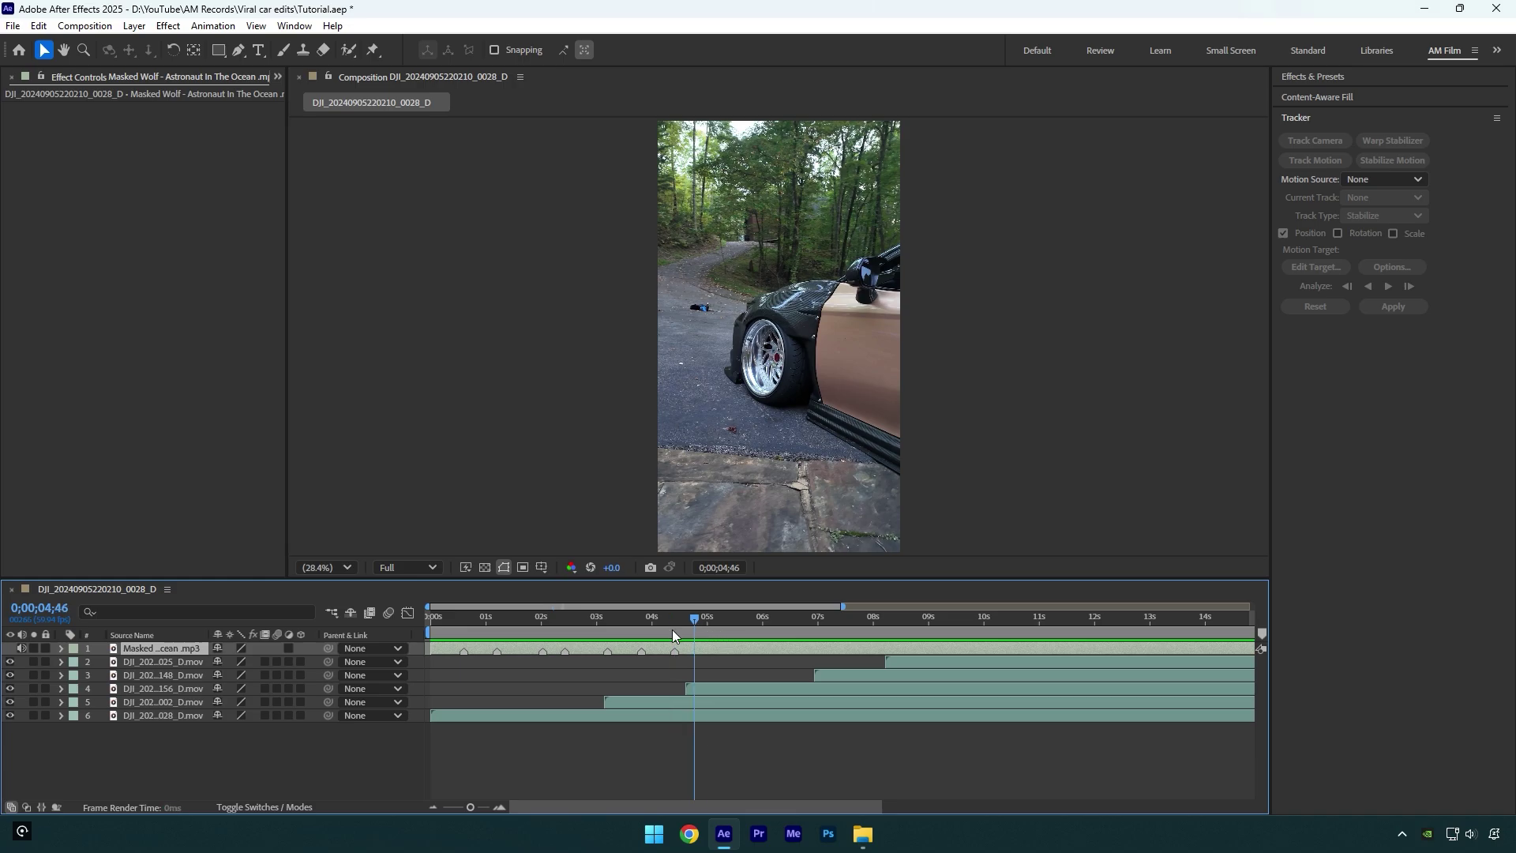
Enable time remapping on the 0028_D clip and set its first Time Remap keyframe to 1;52;47;29 at 0;00;00;00.
click(452, 715)
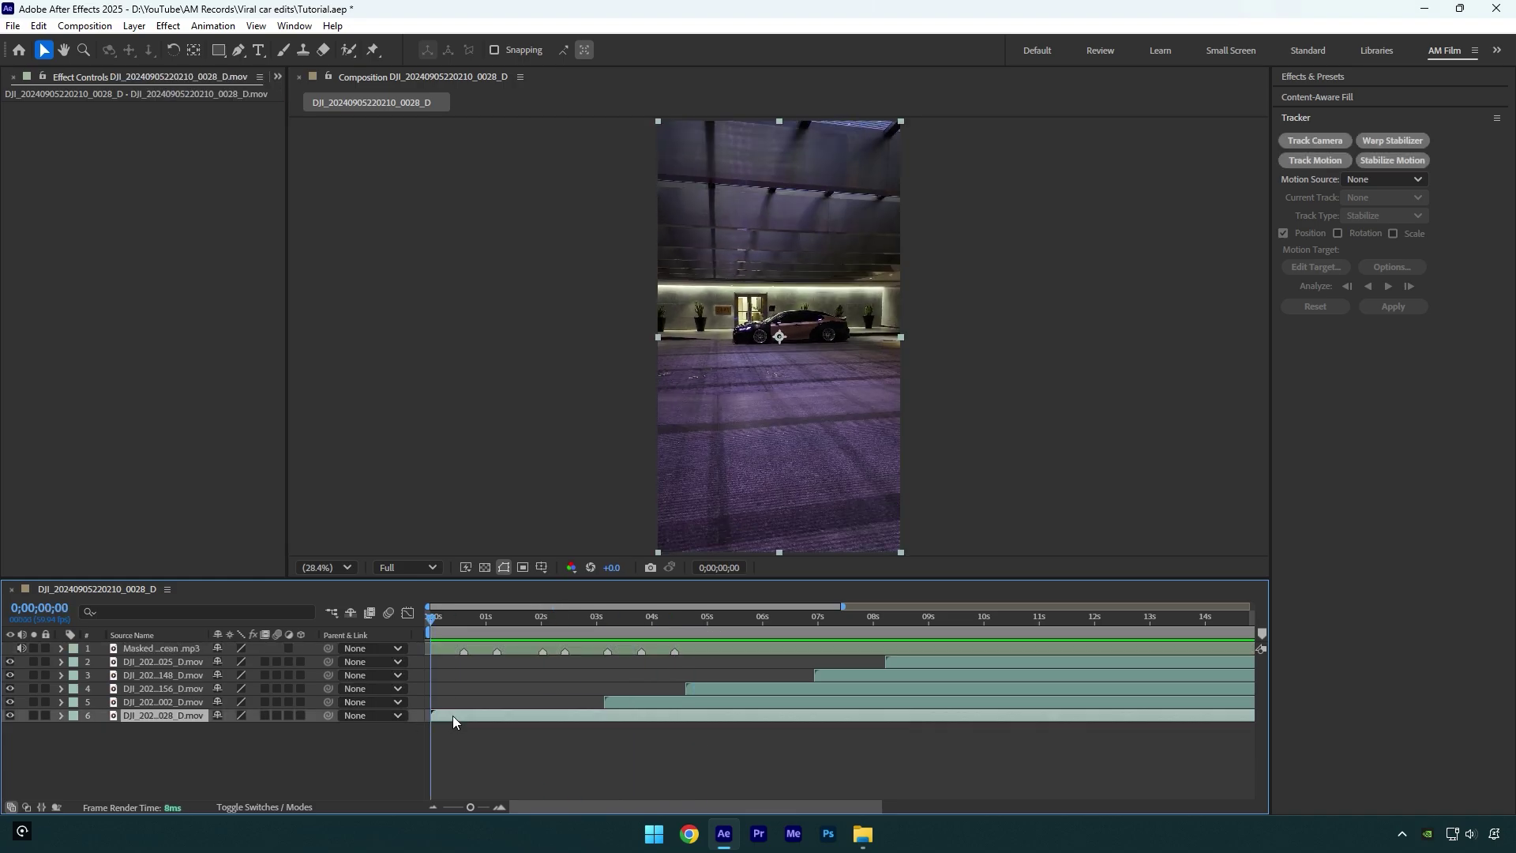
right_click(452, 716)
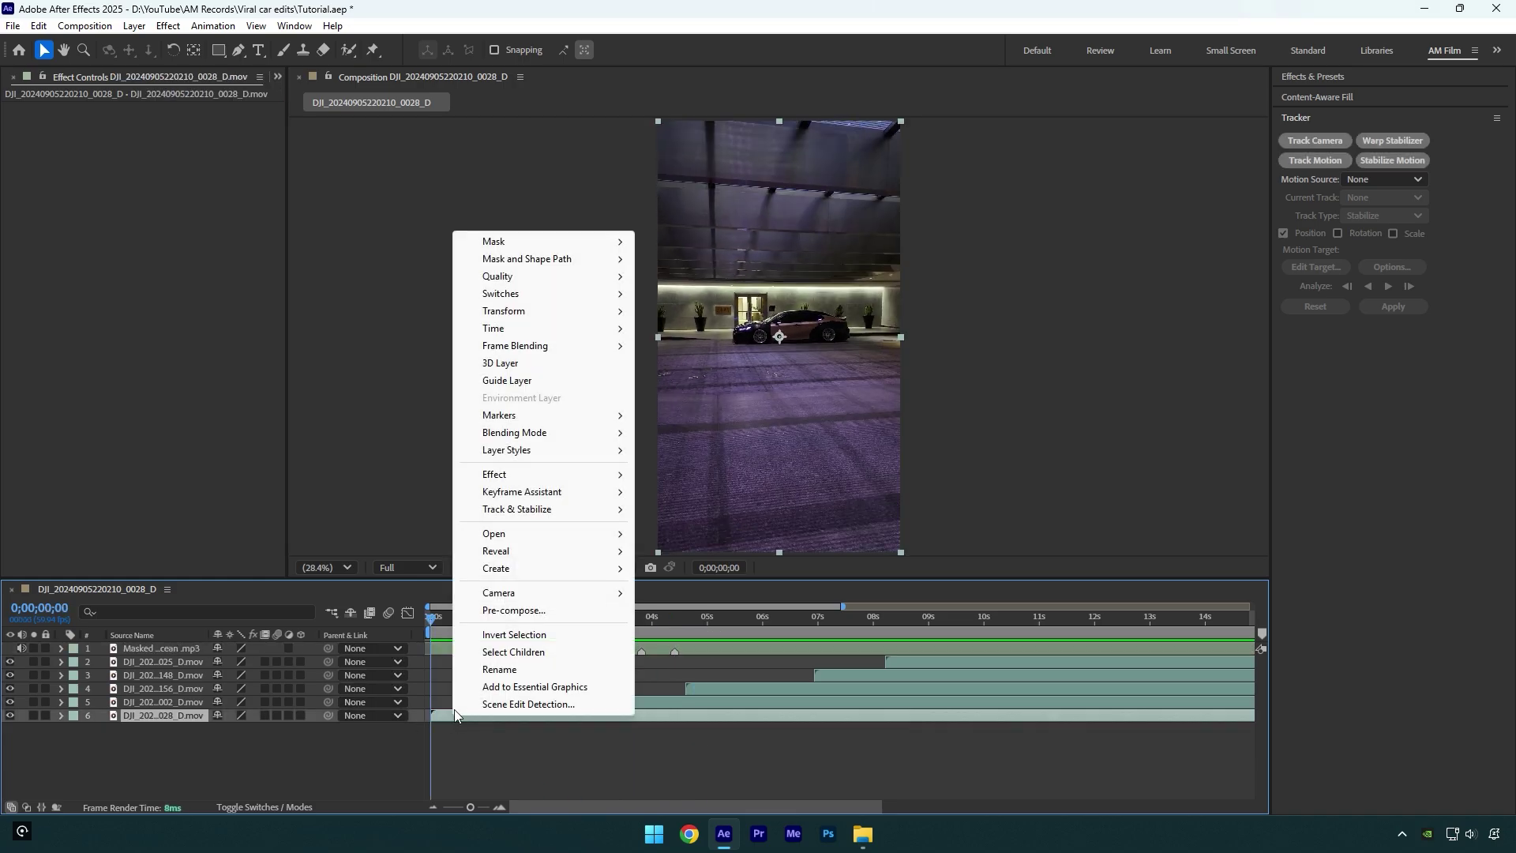
mouse_move(513, 328)
click(674, 330)
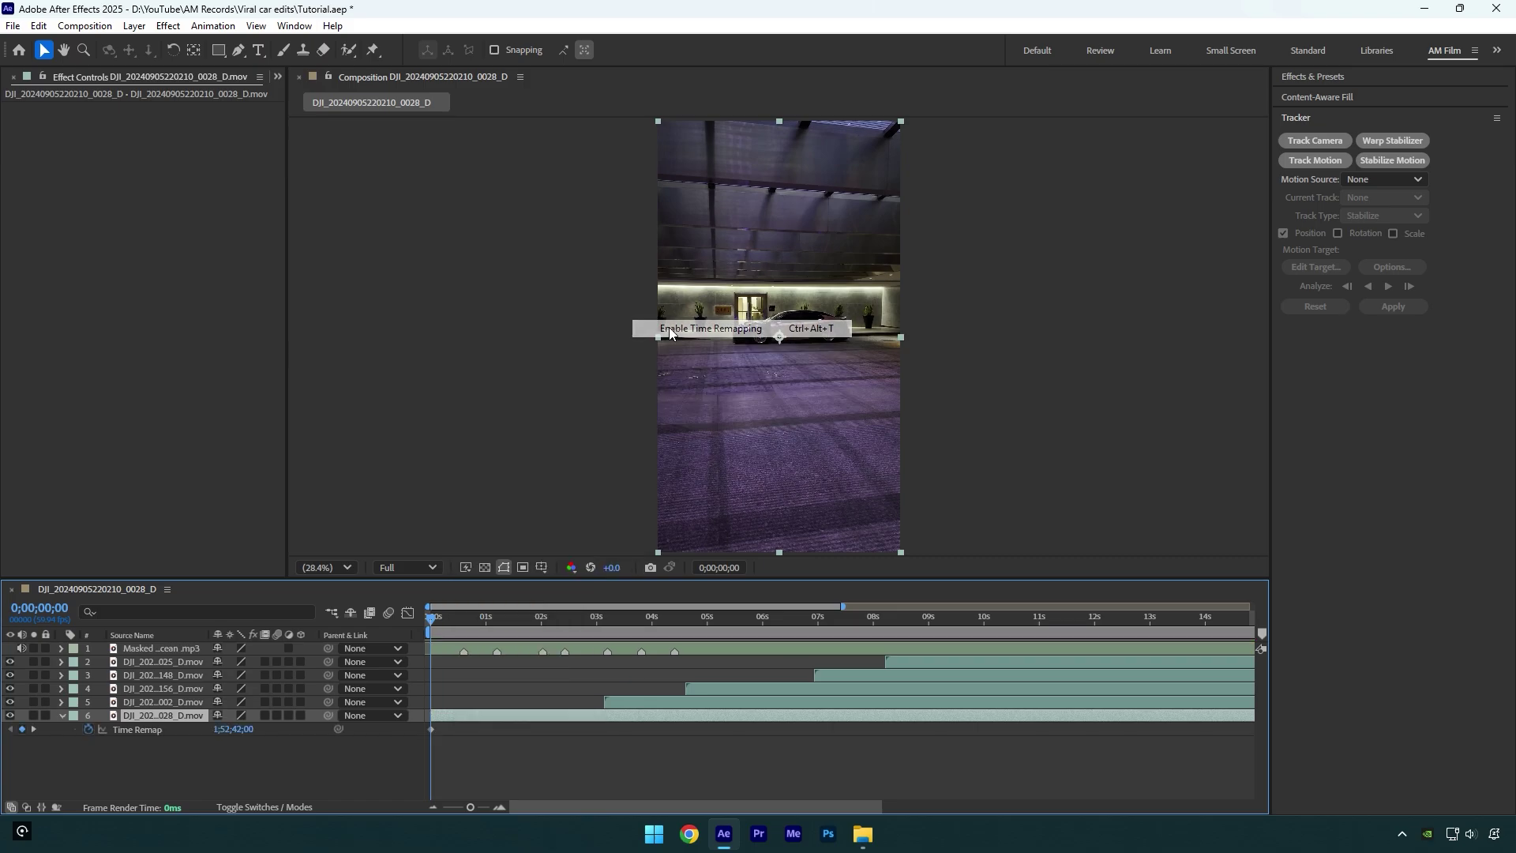
drag(229, 729, 488, 740)
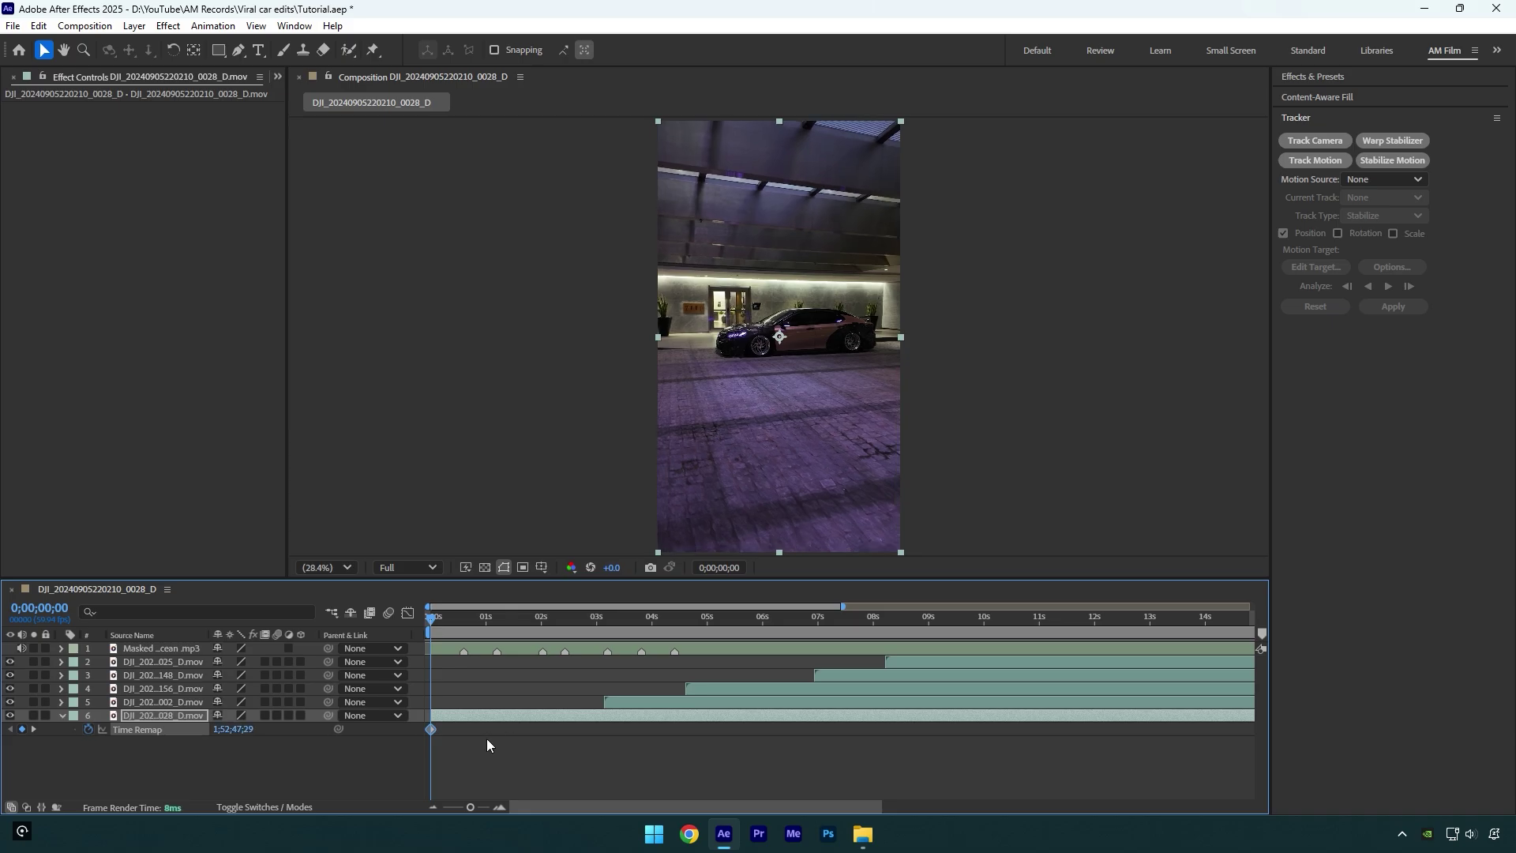
Set the 0028_D clip's Time Remap to 1;52;52;20 at the 0;00;00;36 beat marker, and cut off the rest of the clip there.
click(462, 618)
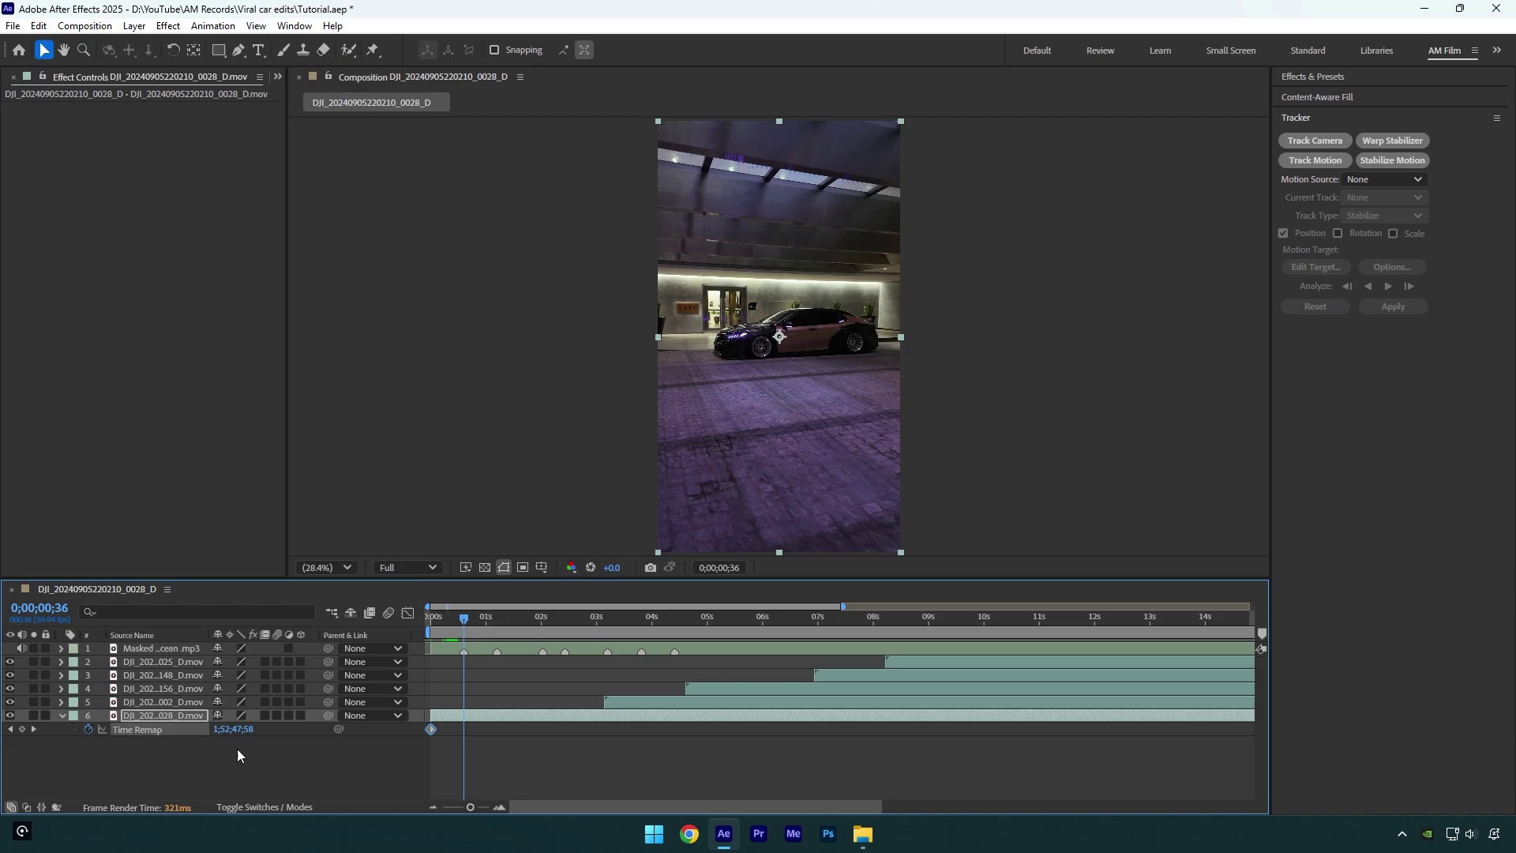
drag(229, 729, 444, 738)
key(ctrl+shift+d)
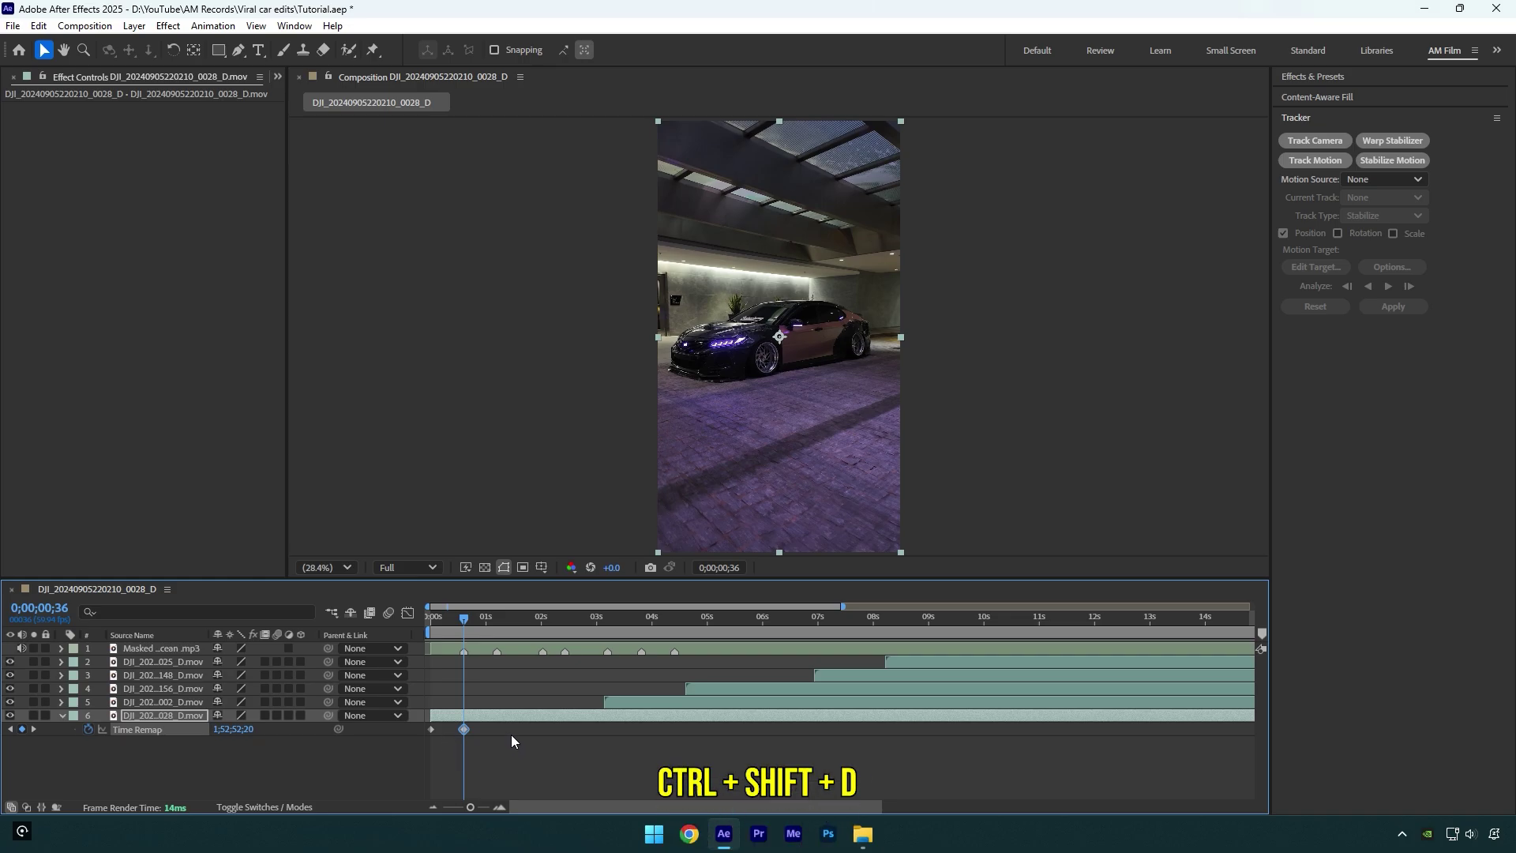
key(Delete)
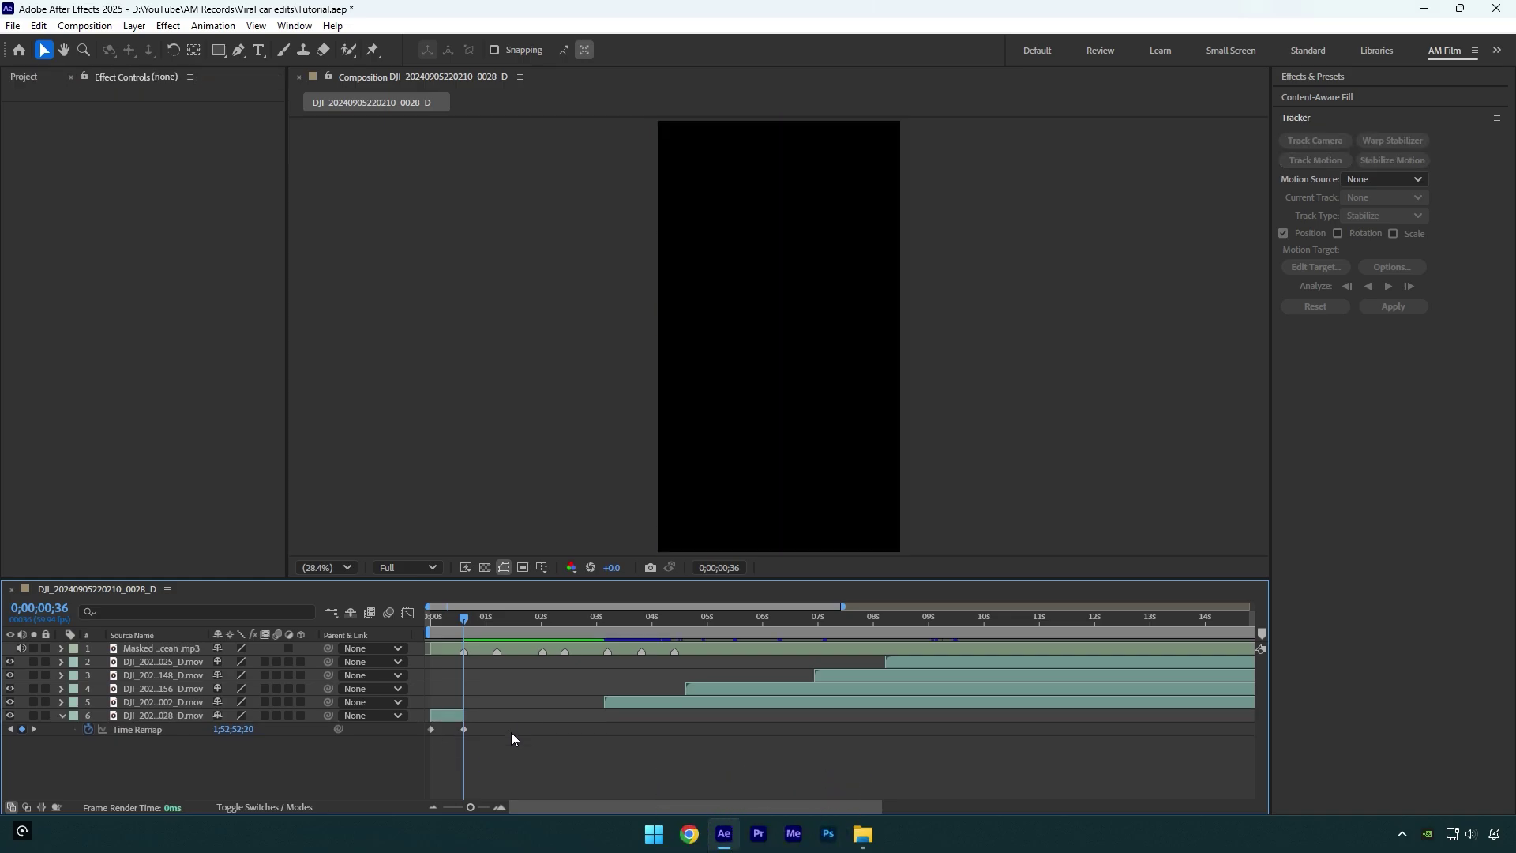
Apply Easy Ease to both Time Remap keyframes of the 0028_D clip and show their value graph.
click(500, 807)
drag(595, 711, 448, 750)
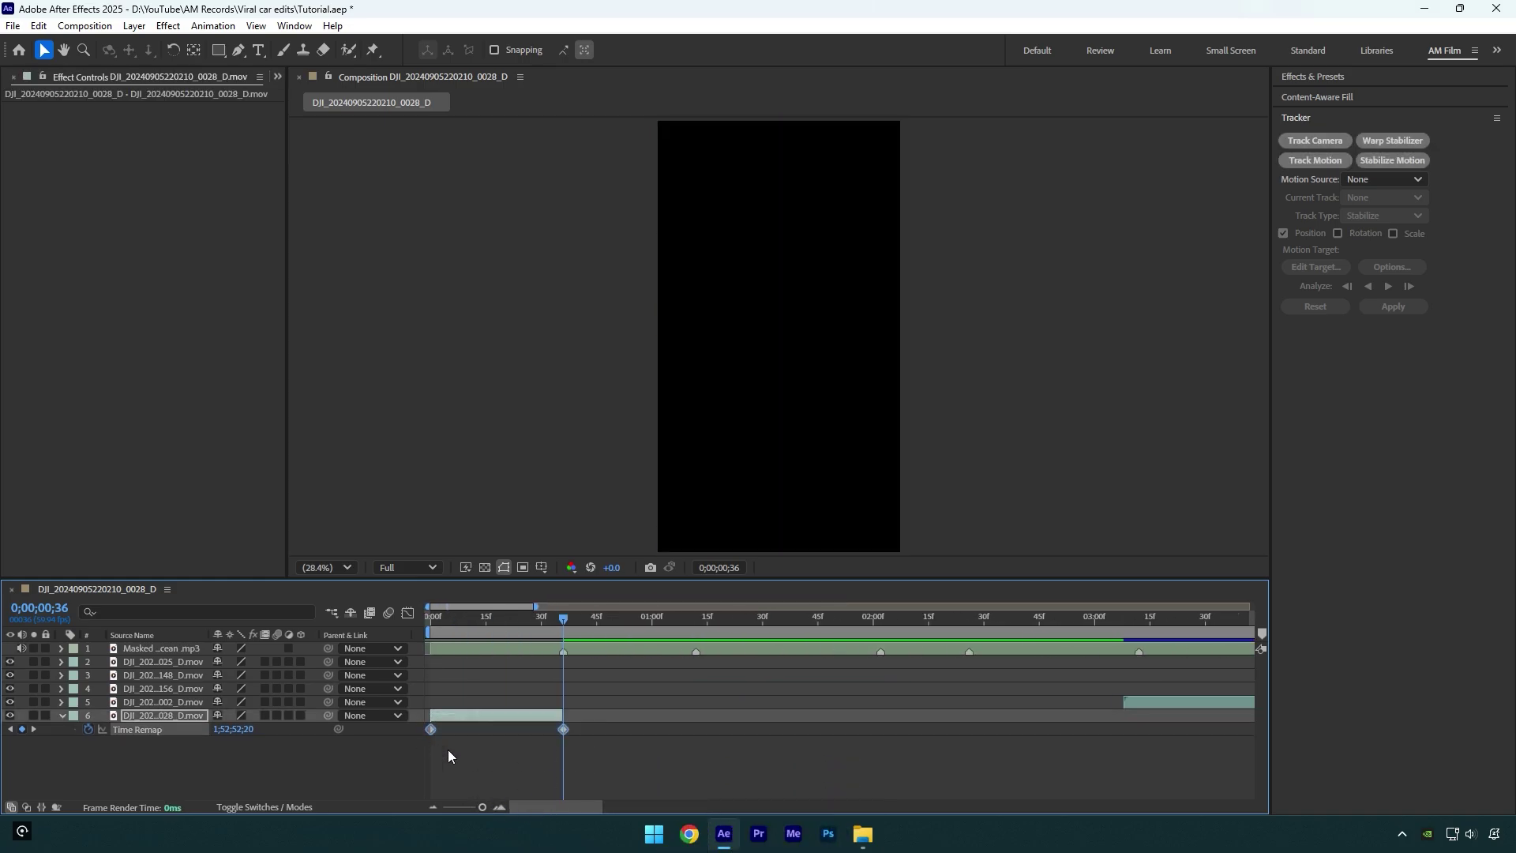
key(F9)
click(407, 617)
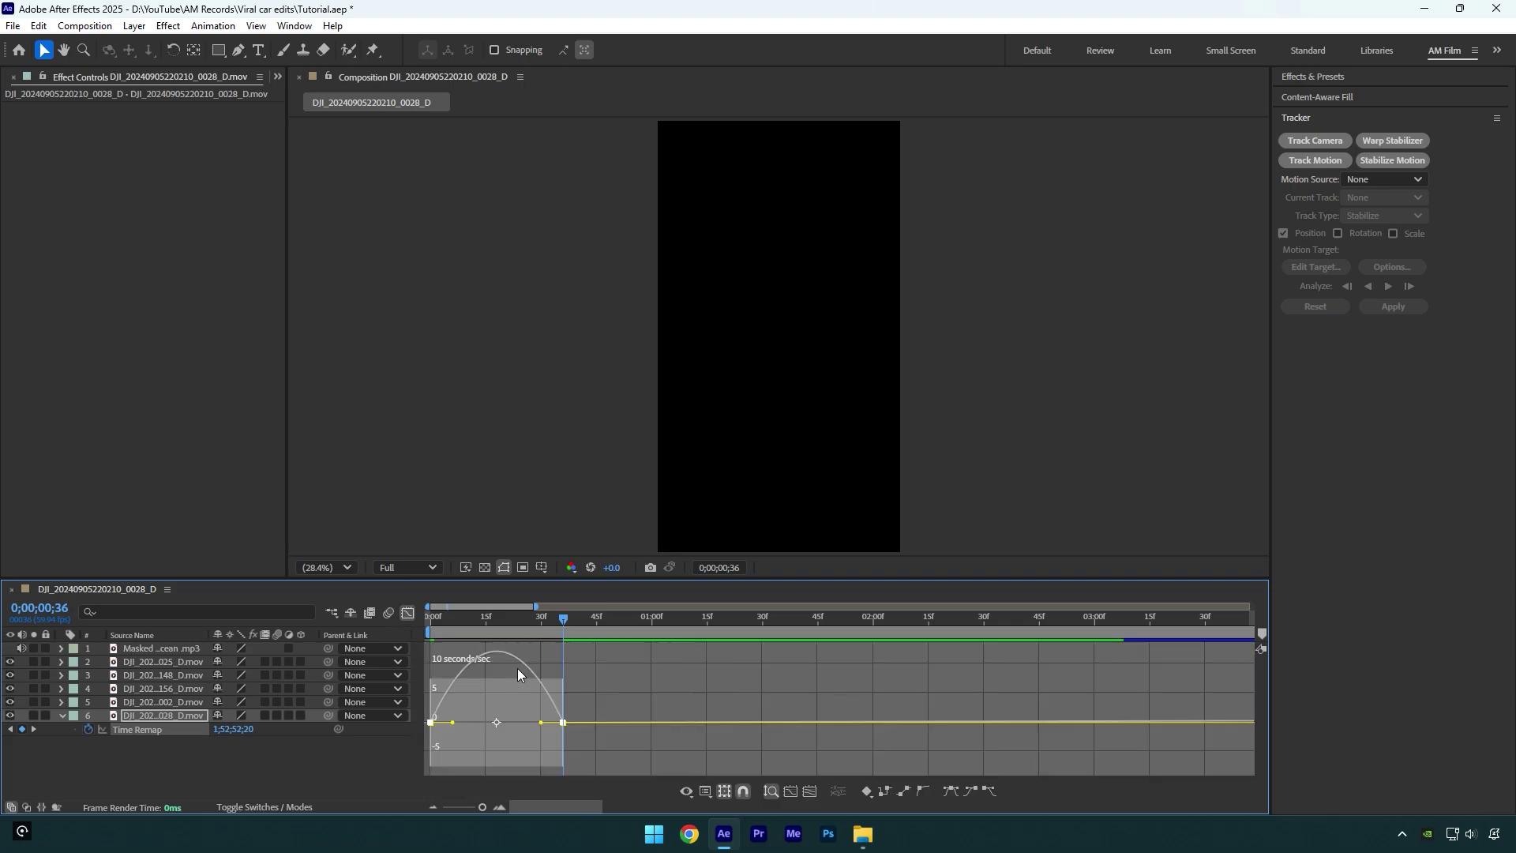
right_click(642, 683)
click(684, 525)
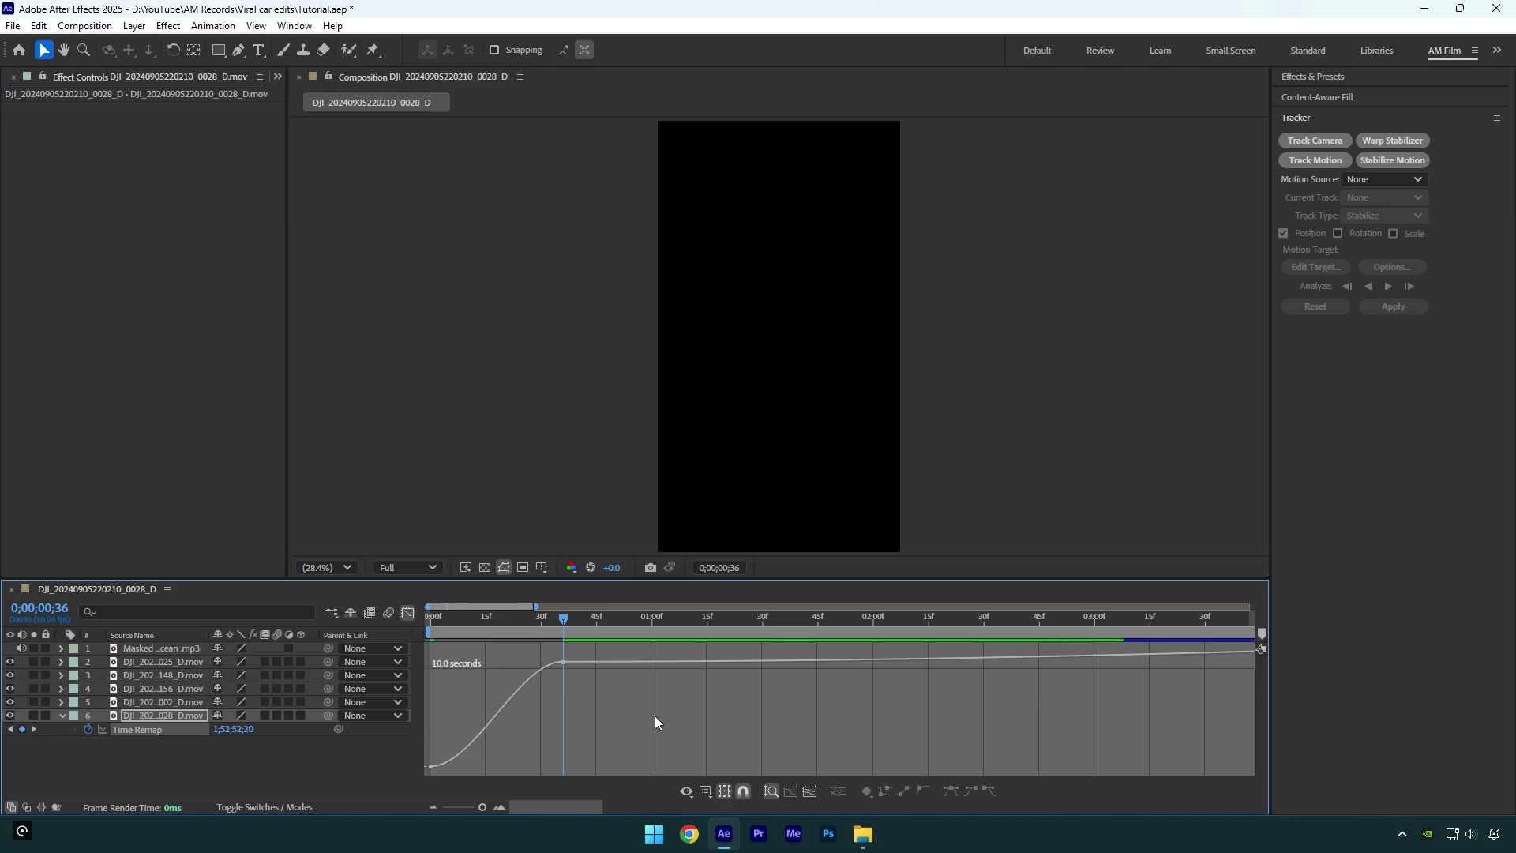
Shape the 0028_D clip's Time Remap curve into a steep-flat-steep speed ramp and preview it from the start.
drag(466, 736, 446, 677)
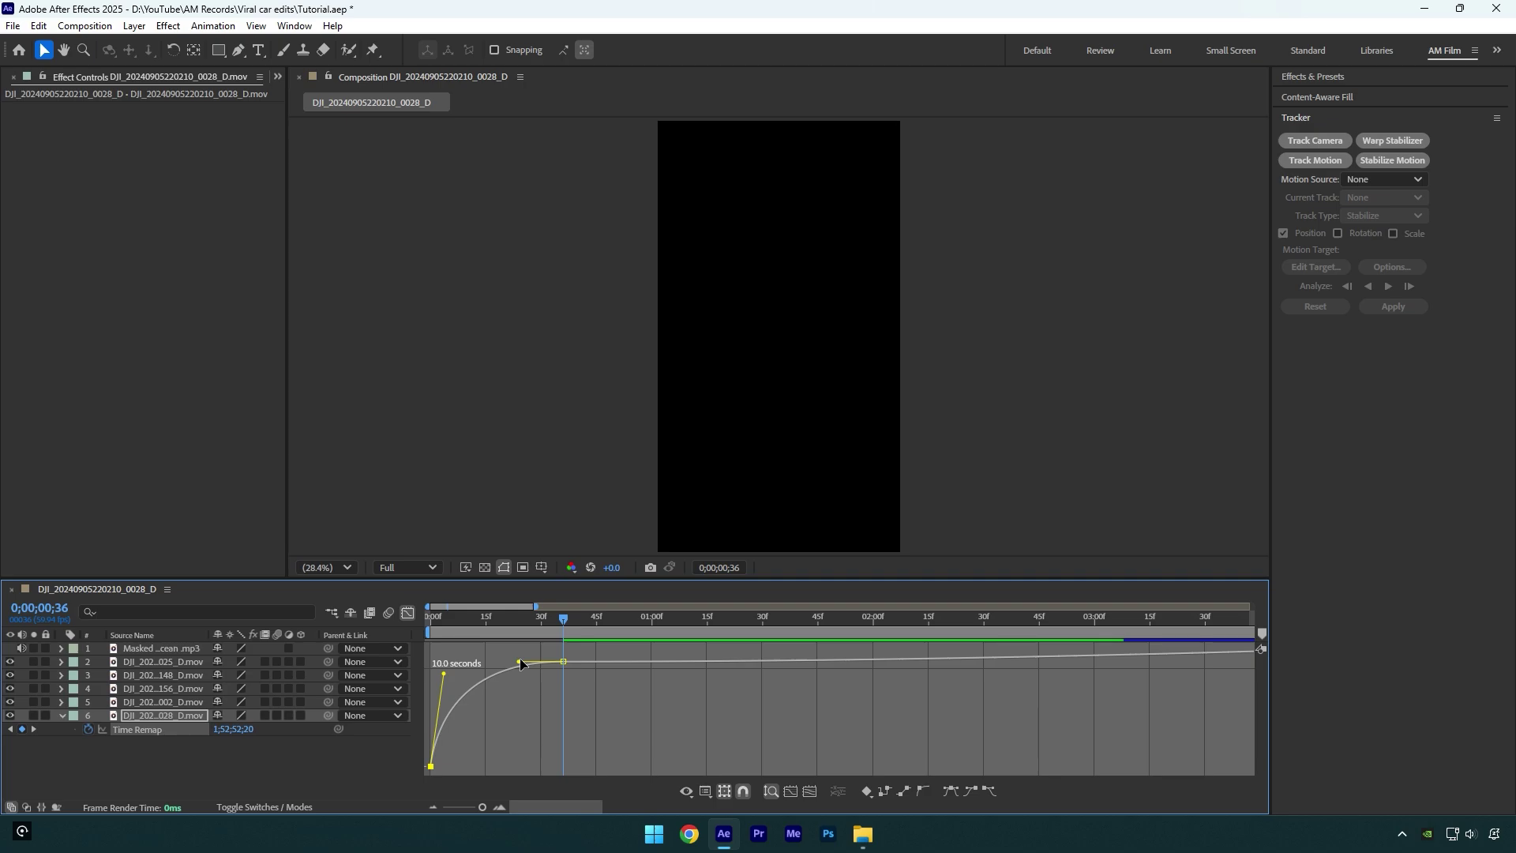
drag(520, 663, 555, 752)
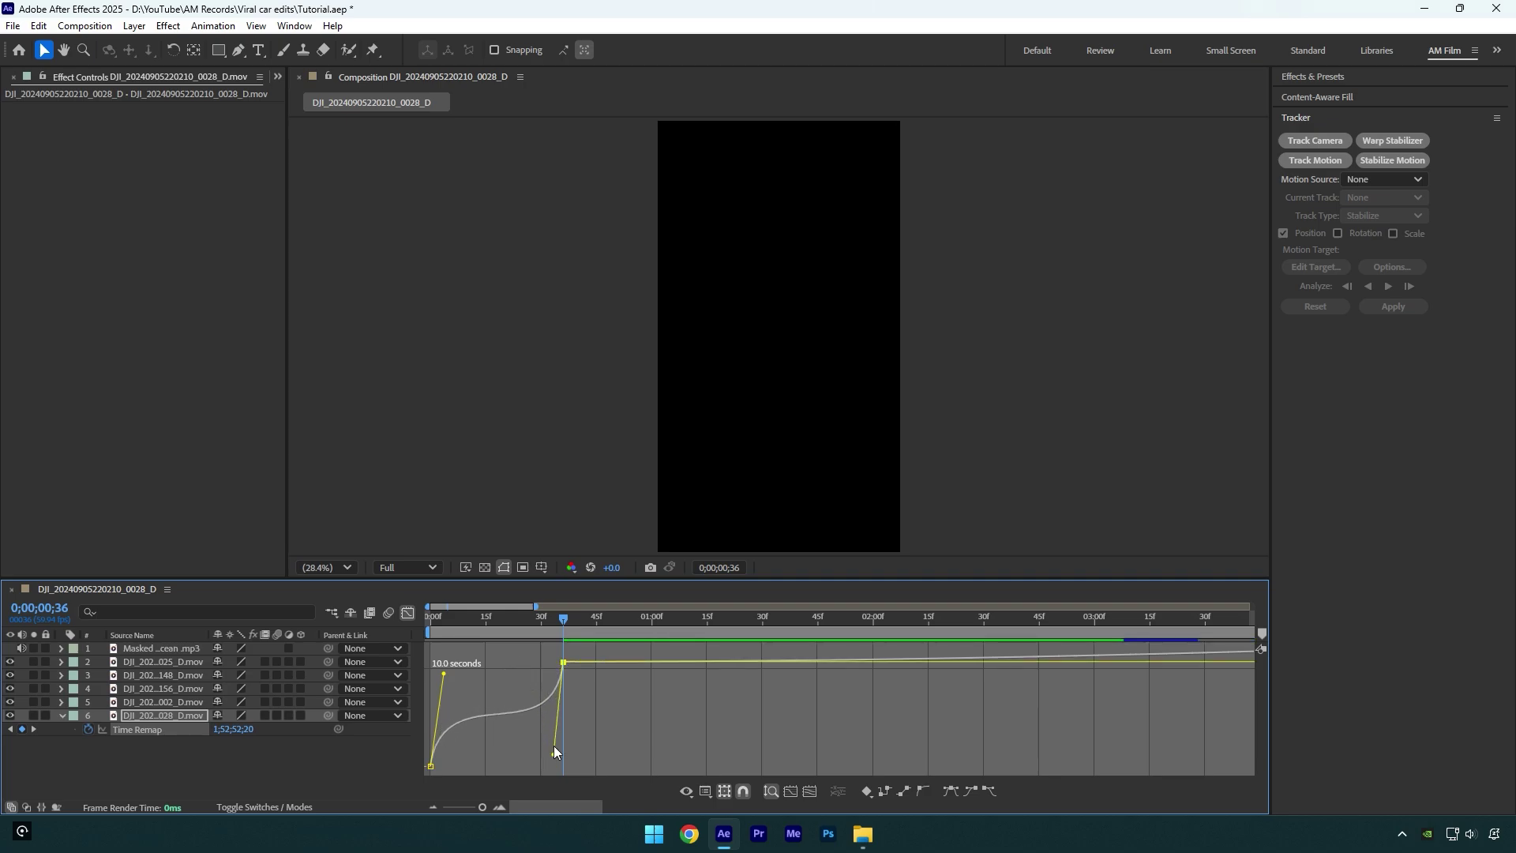
key(Home)
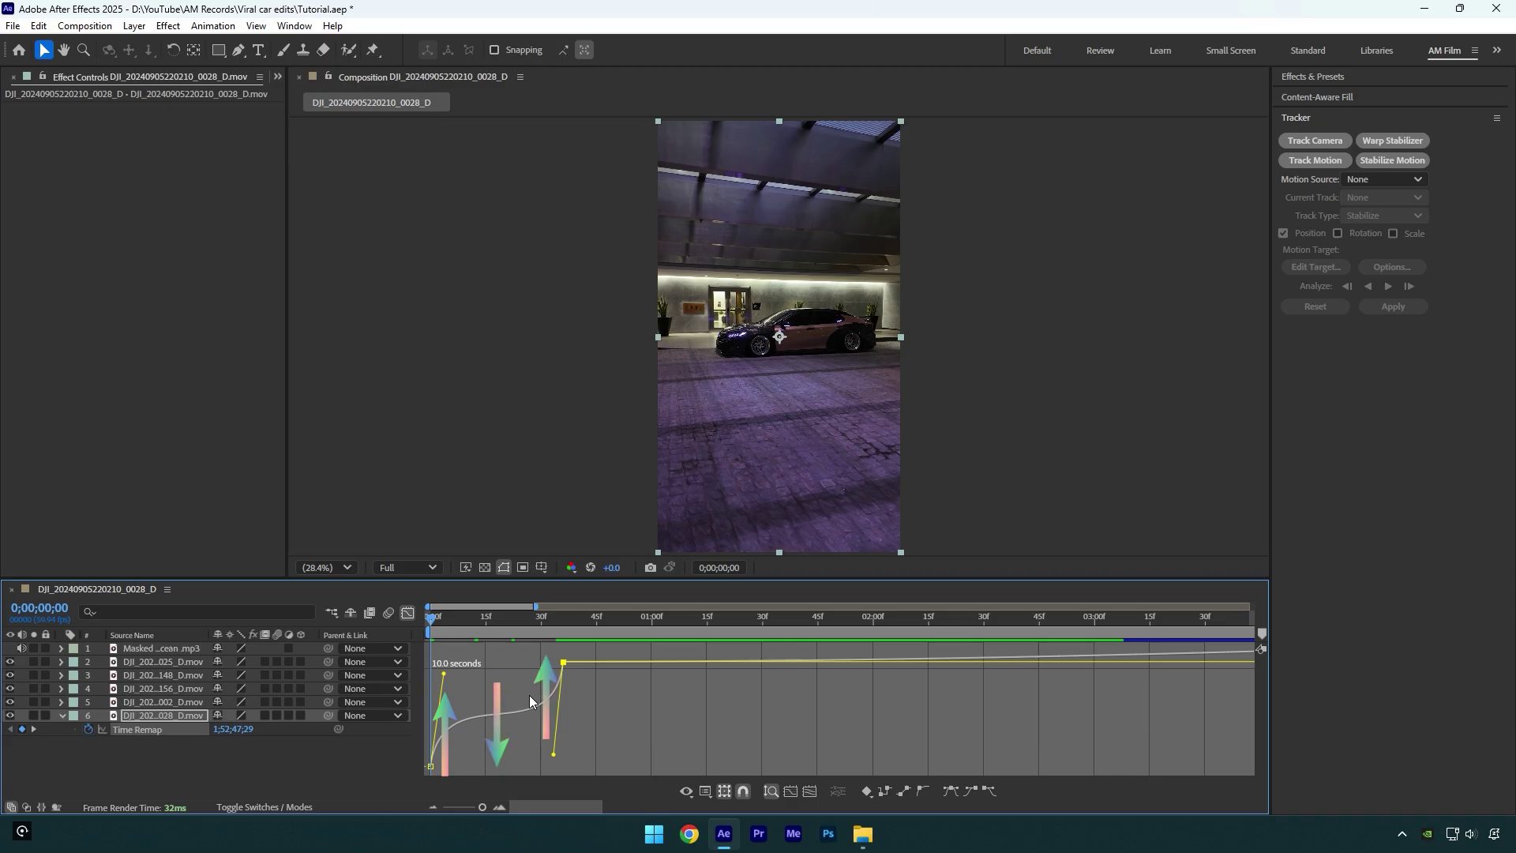
key(space)
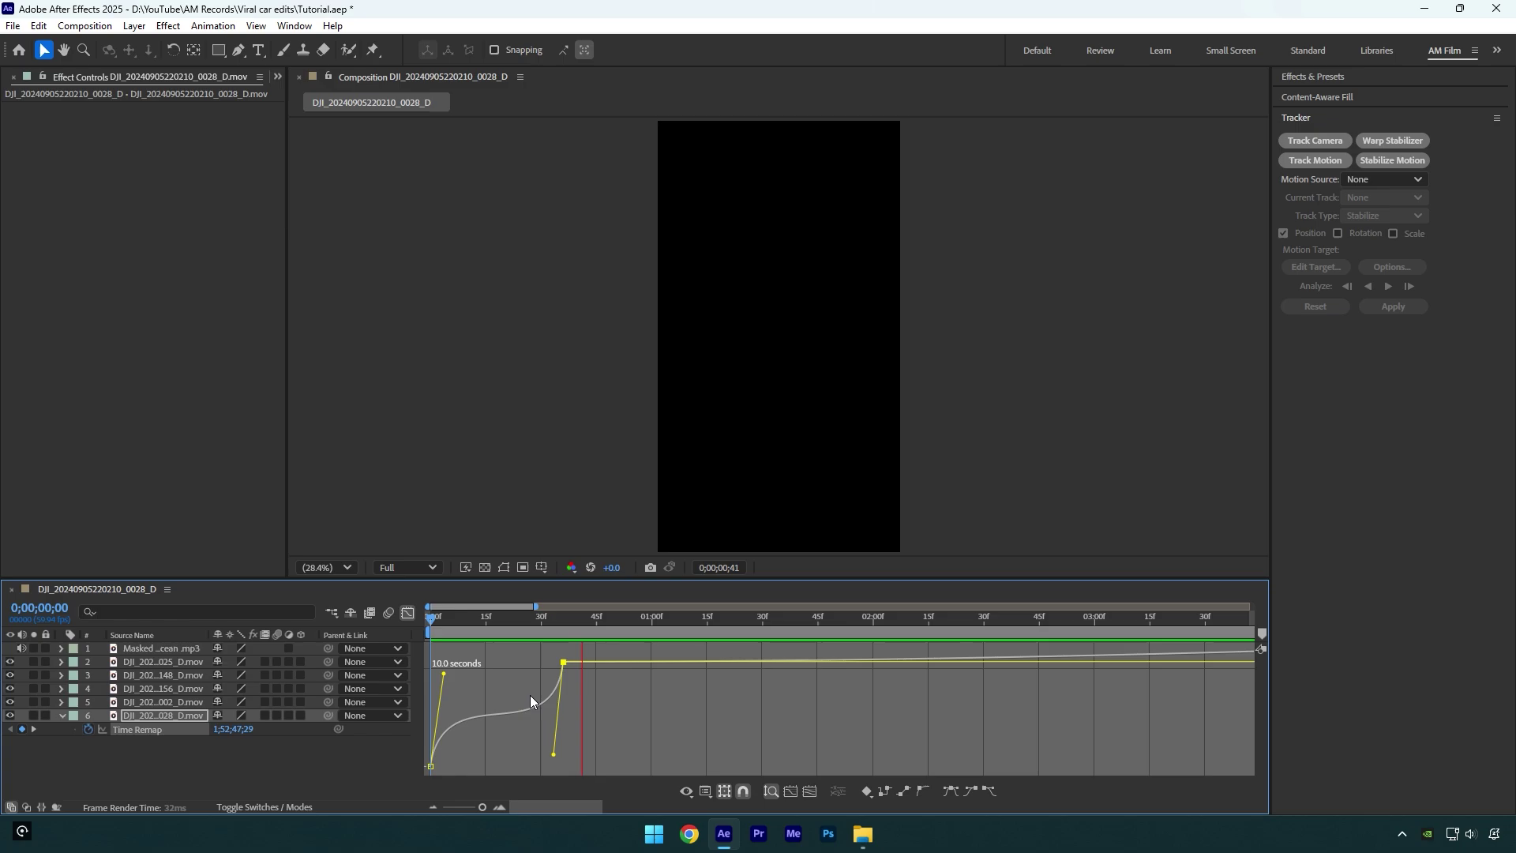
key(space)
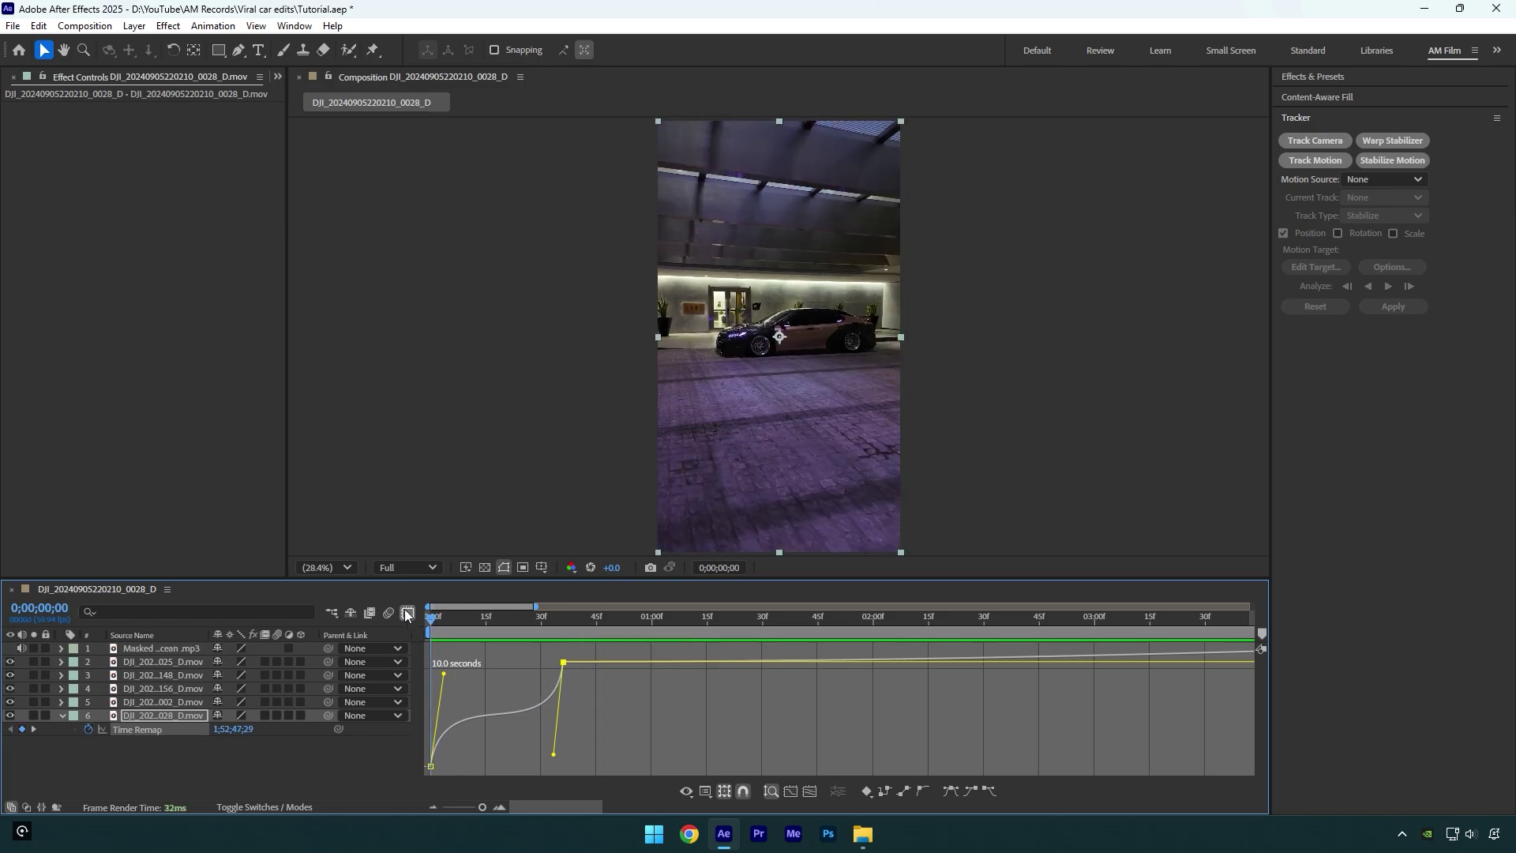
Return to the layer bars, enable frame blending on the 0028_D clip and collapse its keyframes.
click(408, 614)
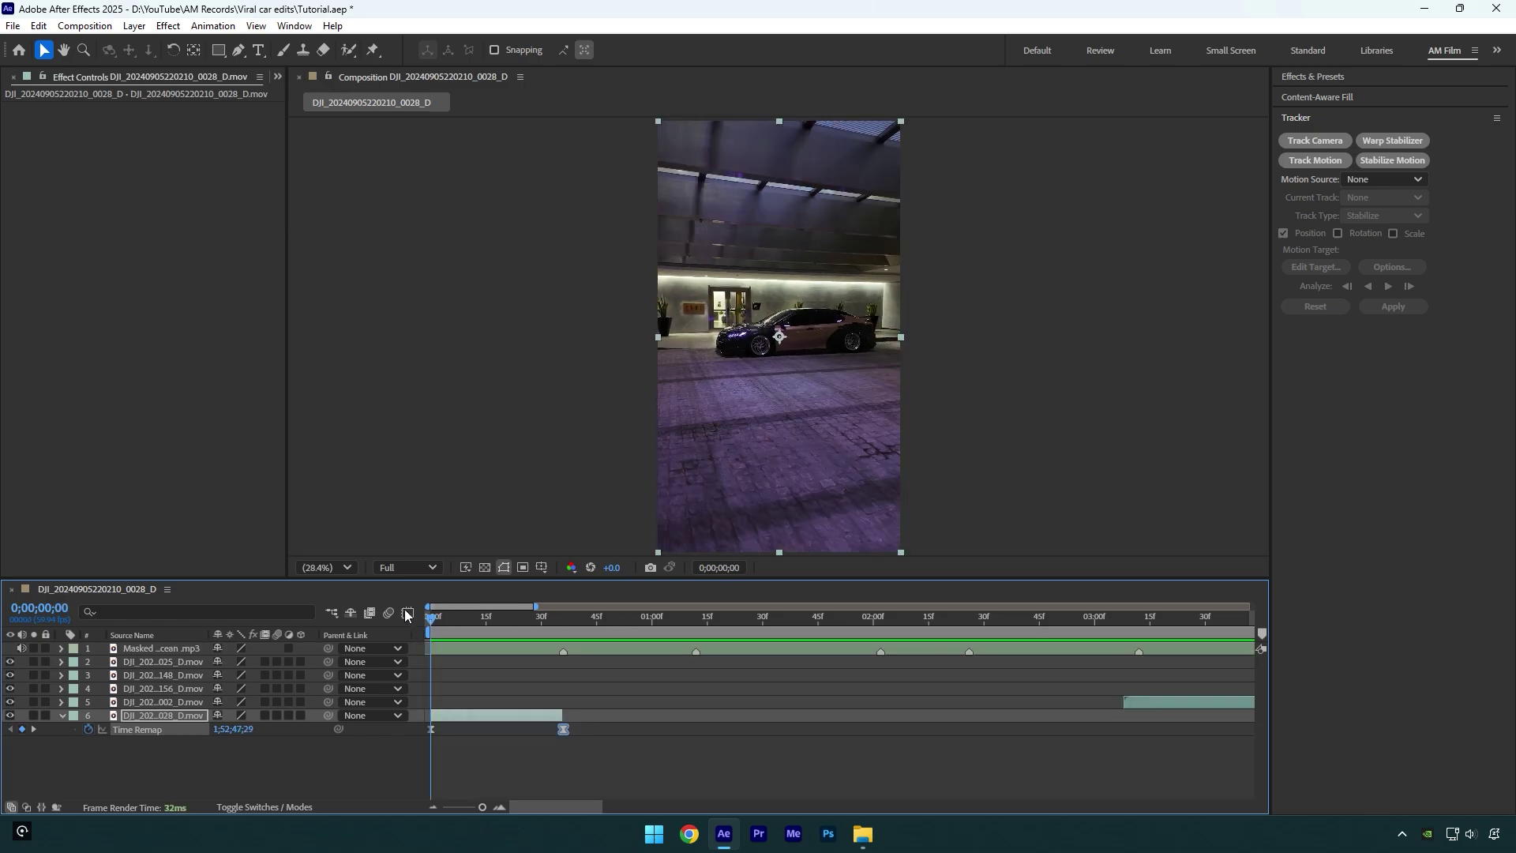
click(266, 715)
key(u)
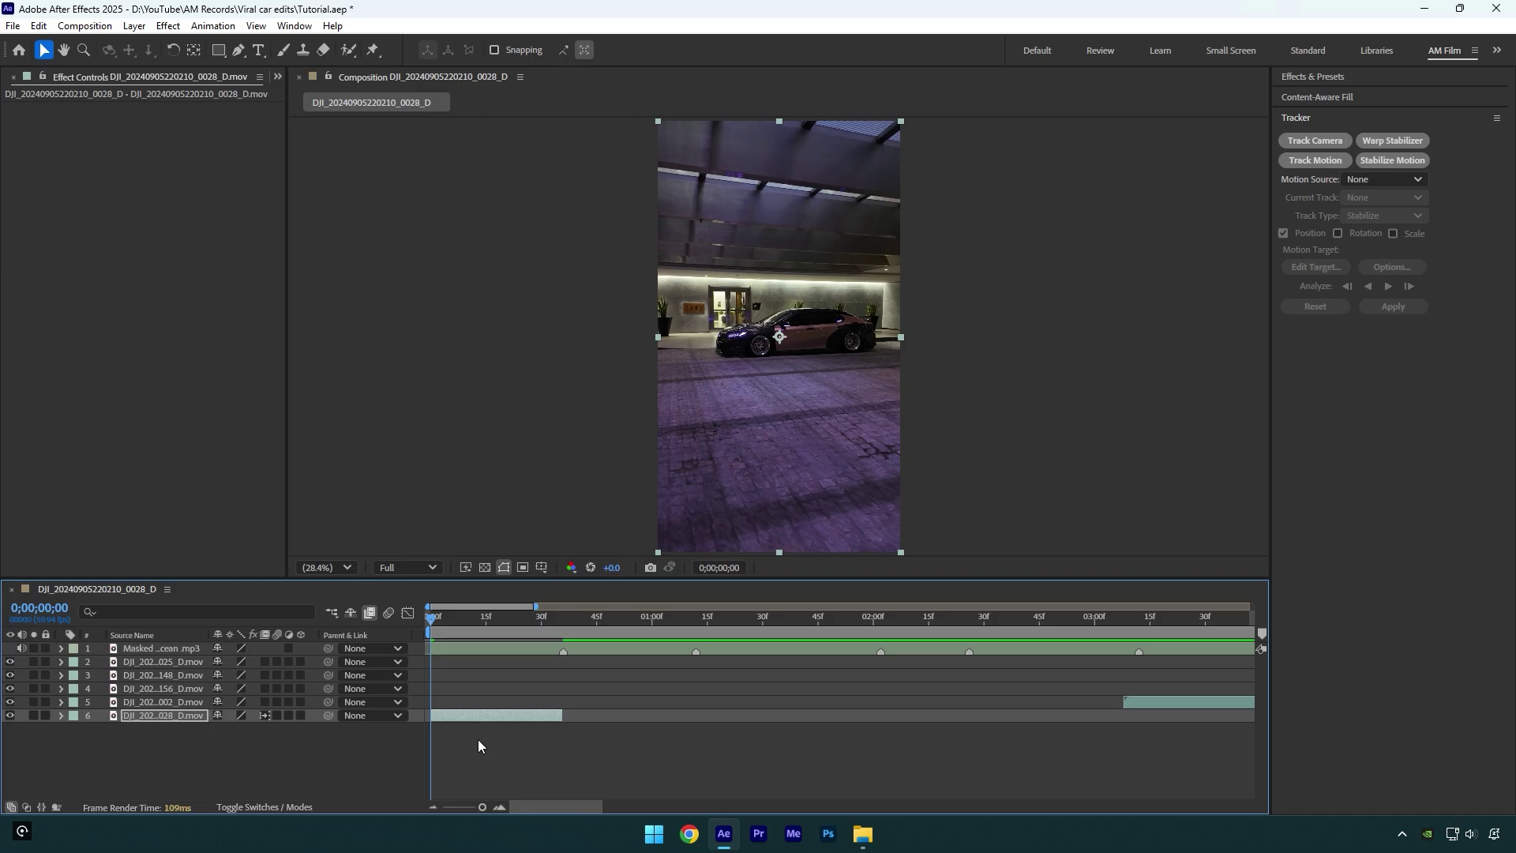
Move the 0002_D clip to start at 0;00;00;36, enable time remapping and set its first keyframe to 22;44;23;45.
drag(1144, 704, 583, 727)
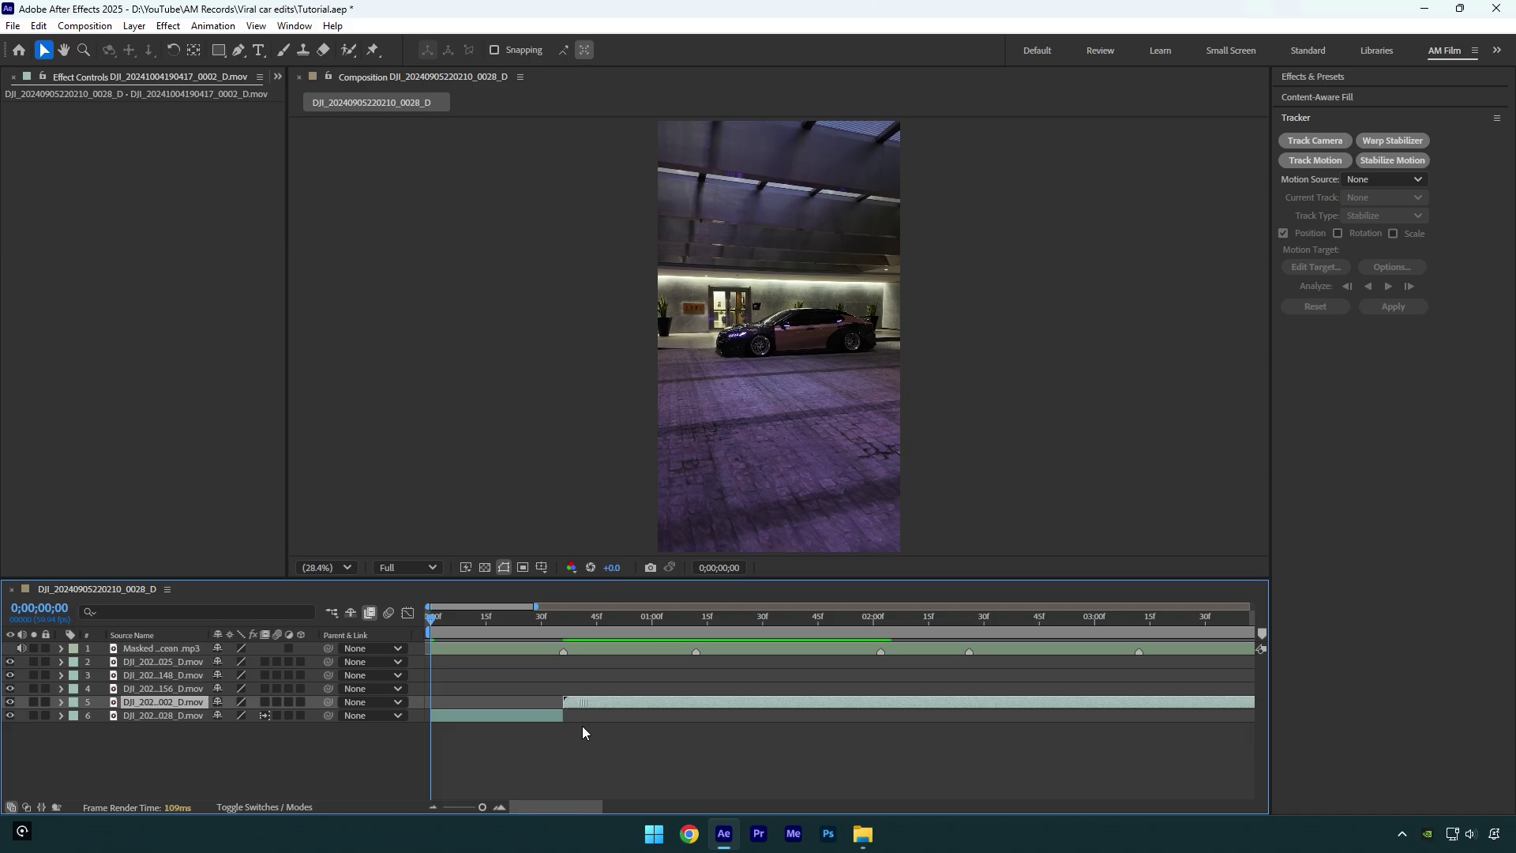
key(i)
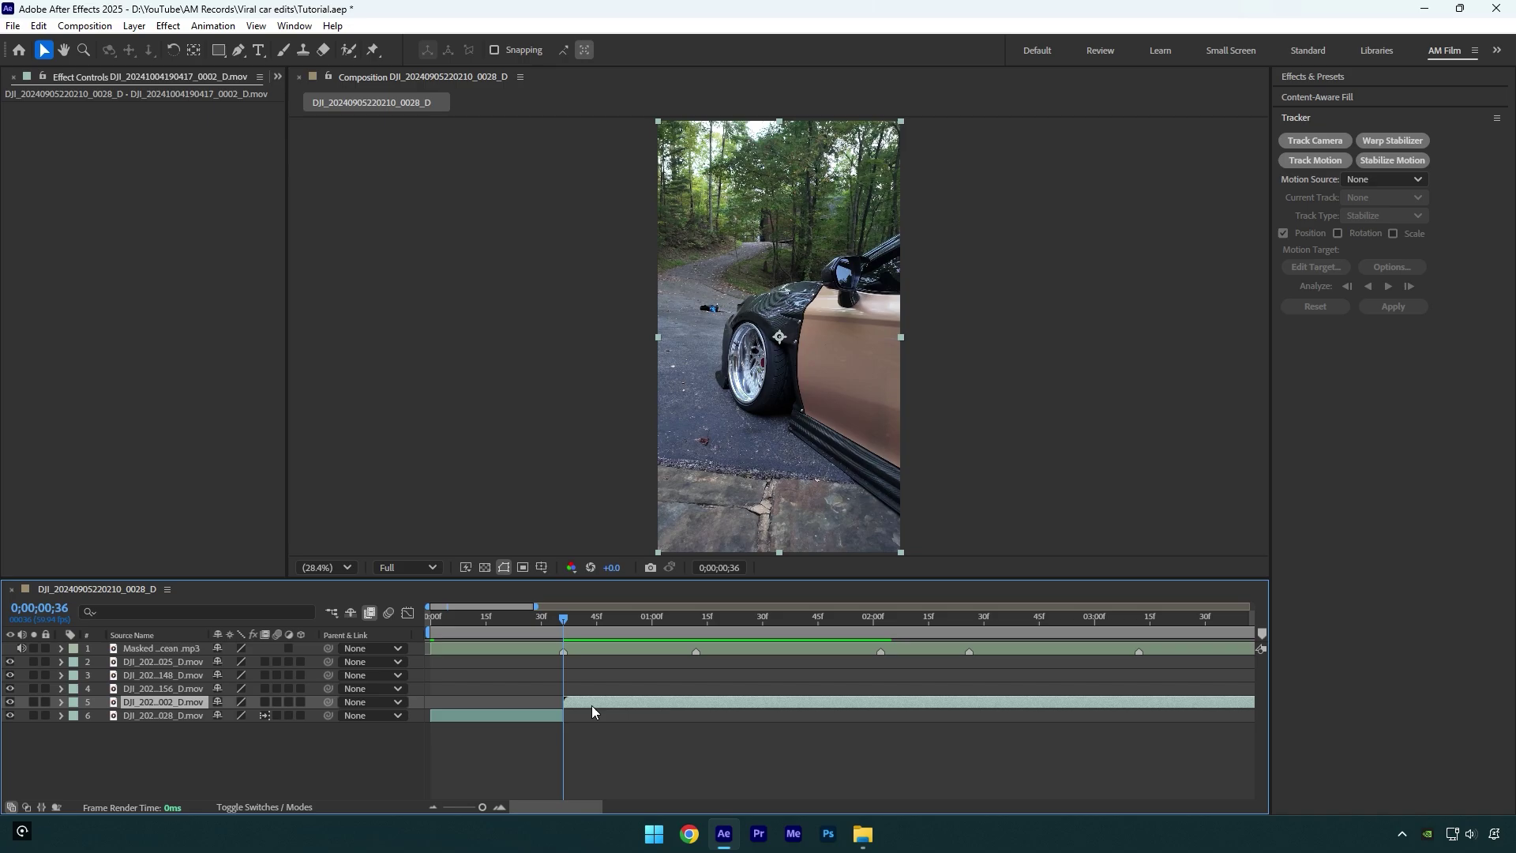
right_click(593, 711)
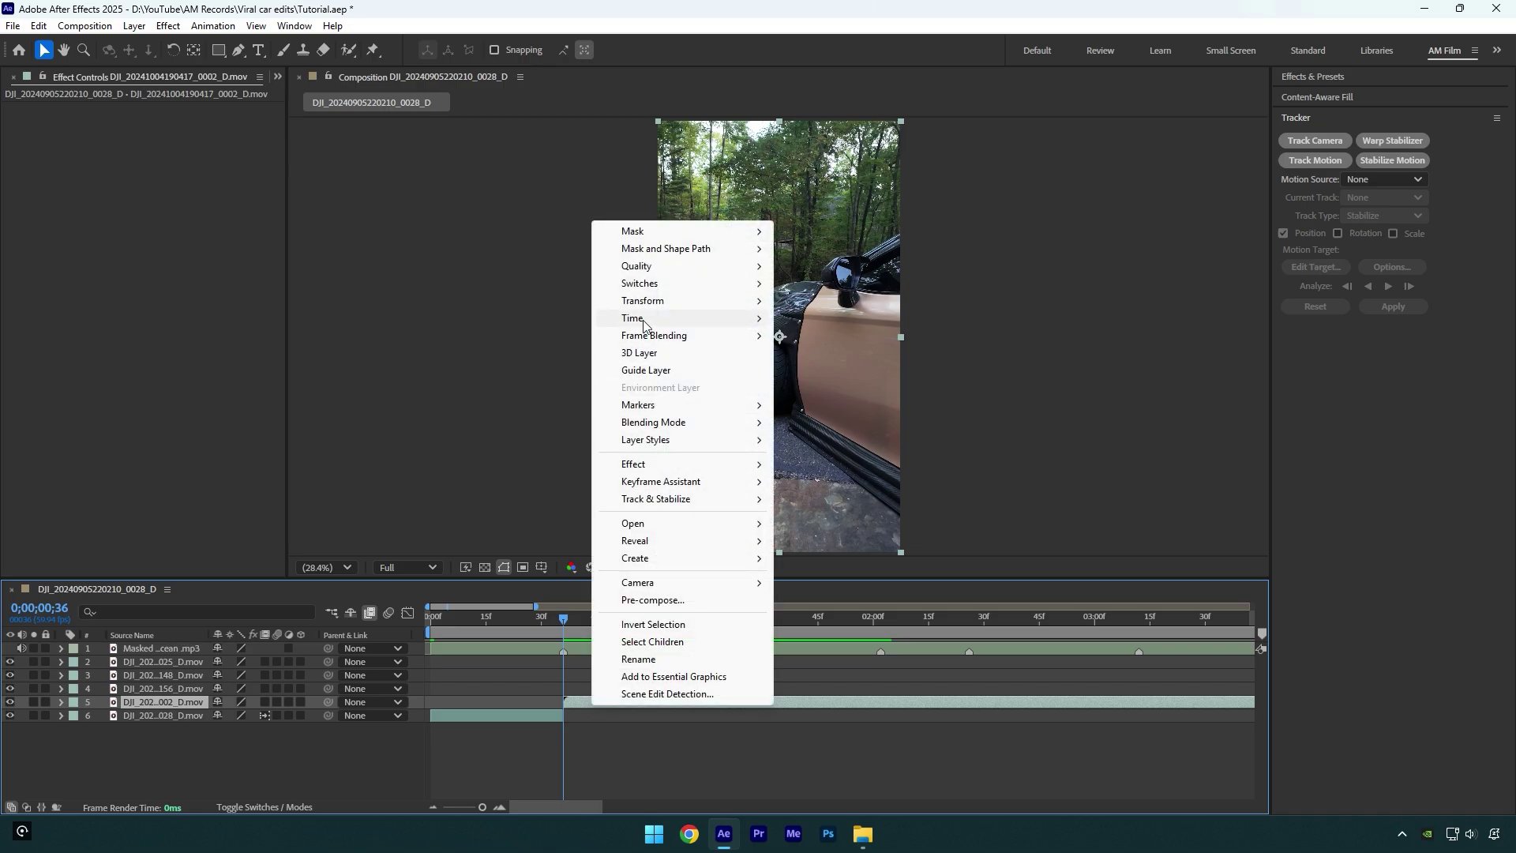
mouse_move(642, 311)
click(822, 319)
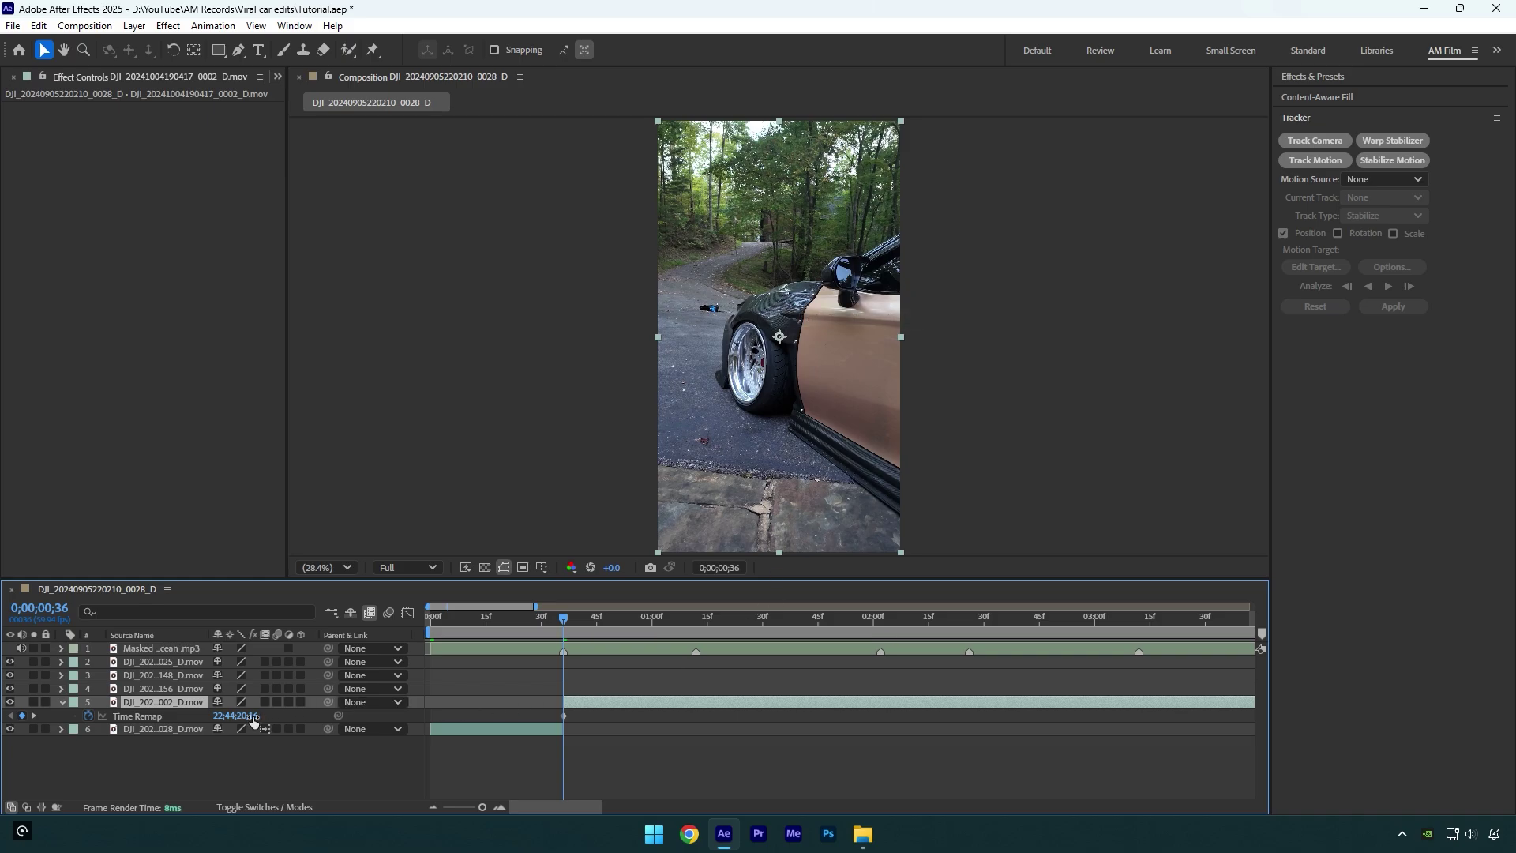
drag(248, 716, 403, 710)
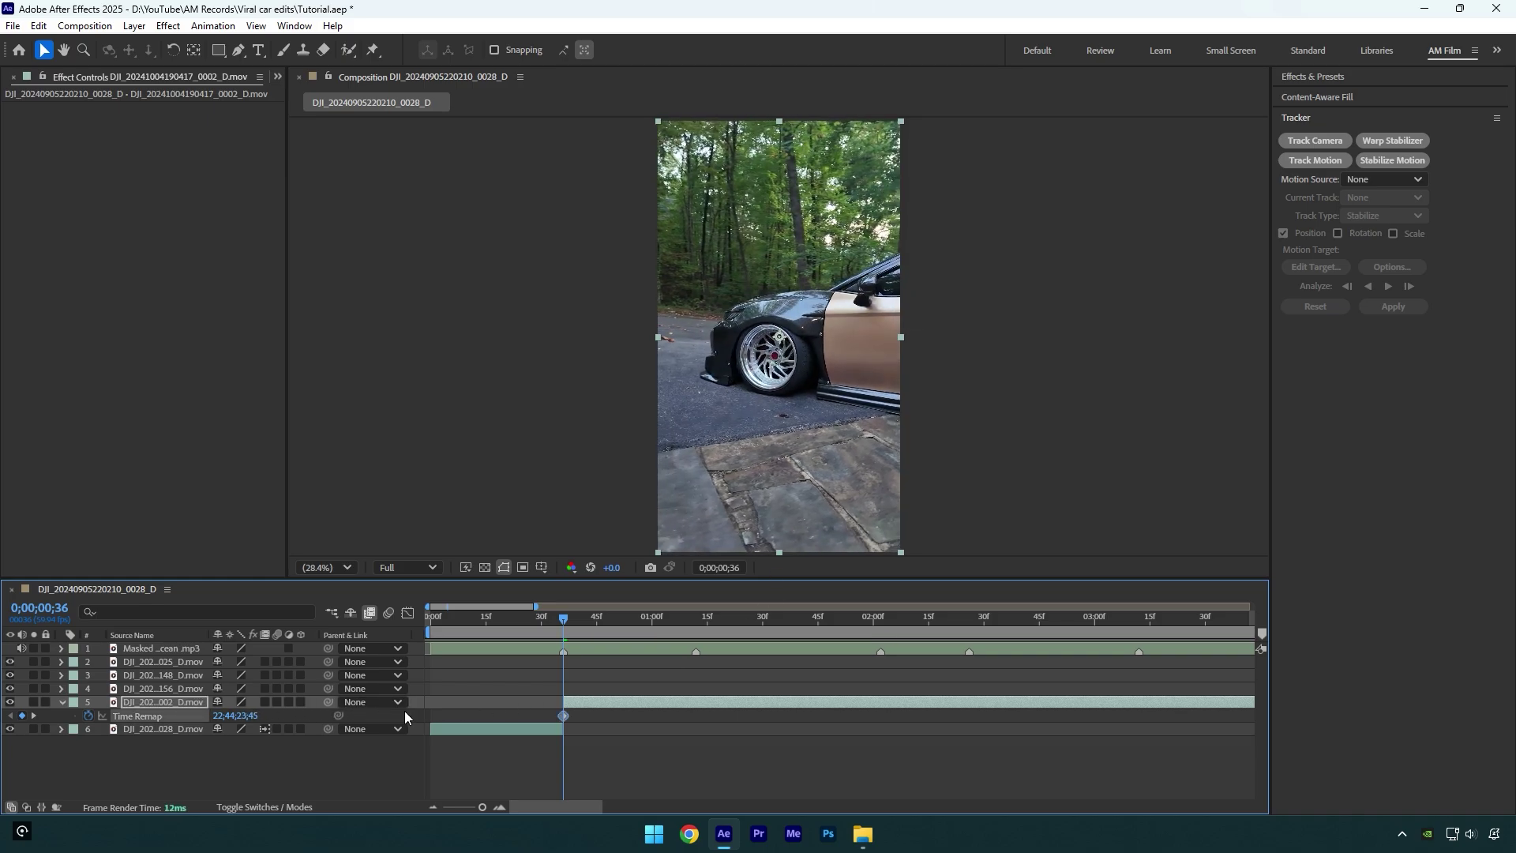
Set the 0002_D clip's Time Remap to 22;44;28;39 at the 0;00;01;12 marker and end the clip there.
key(k)
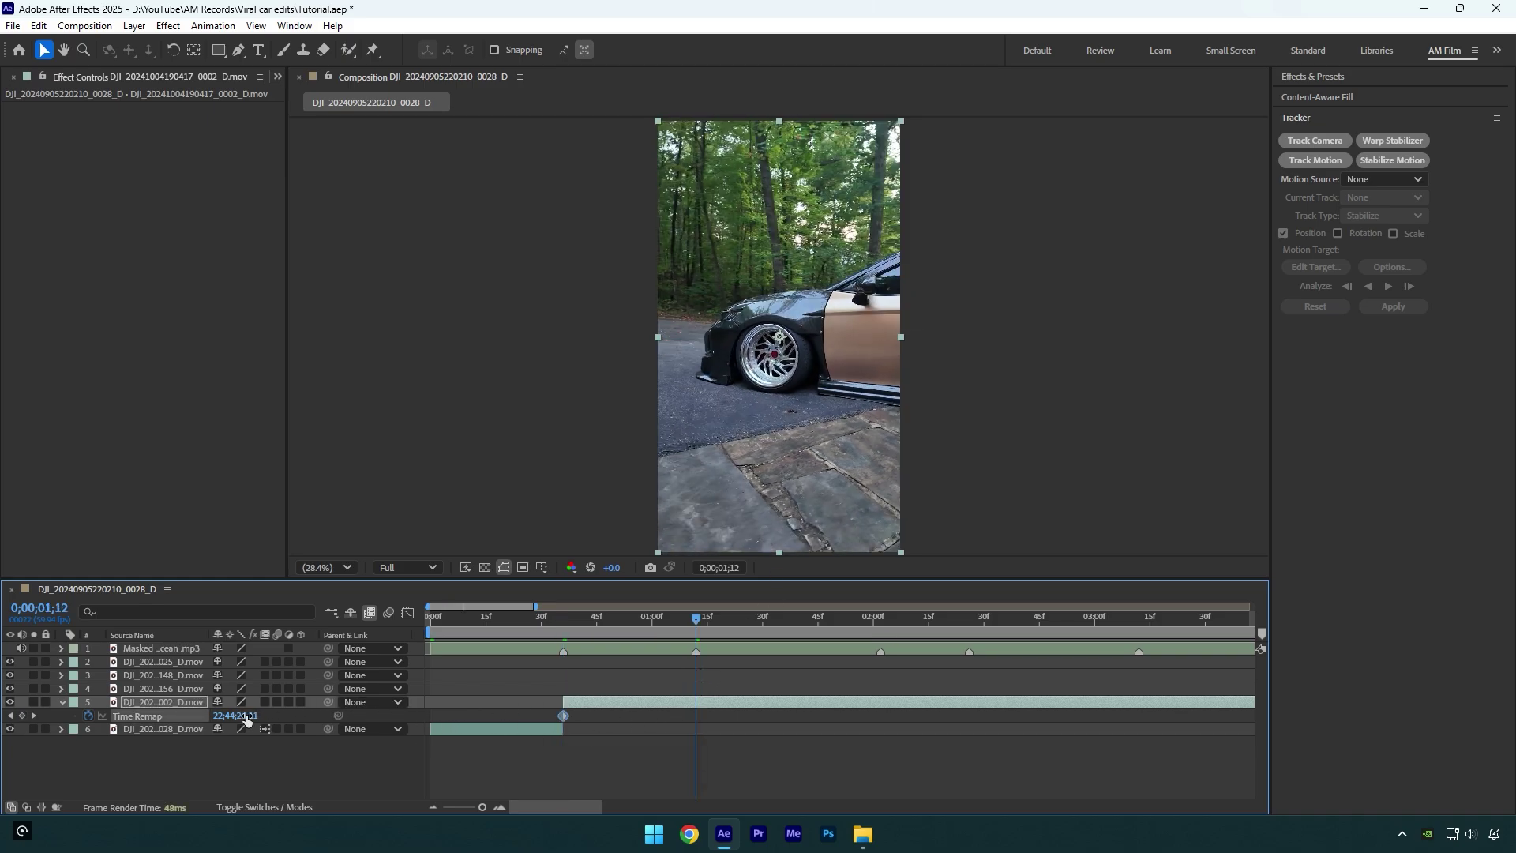
drag(246, 716, 458, 723)
click(757, 703)
key(alt+bracketright)
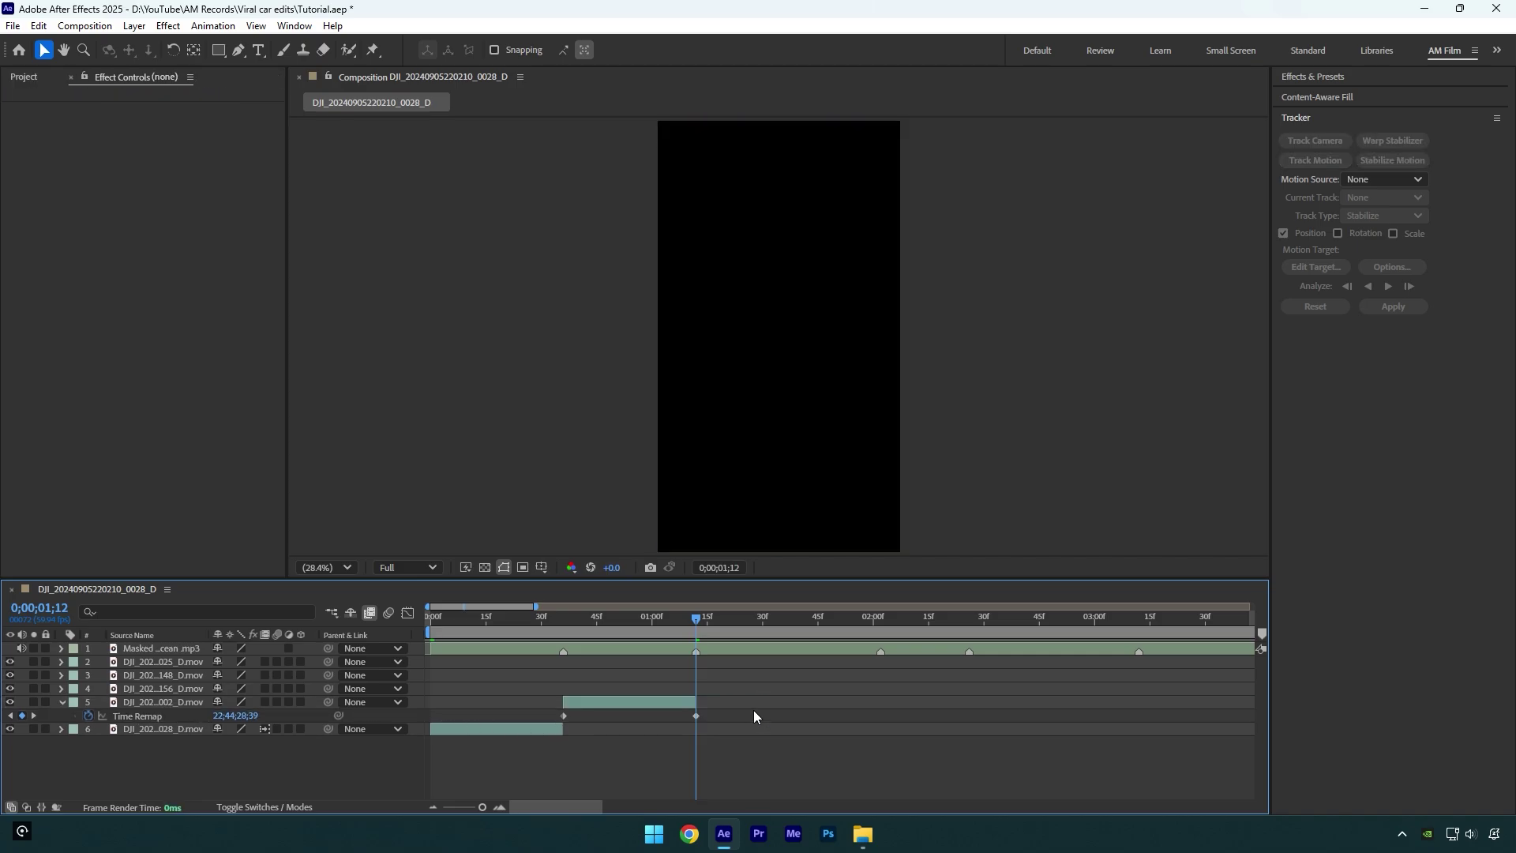
Shape the 0002_D clip's Time Remap value curve into a steep-flat-steep ramp and enable frame blending on the clip.
click(408, 613)
drag(518, 754, 686, 766)
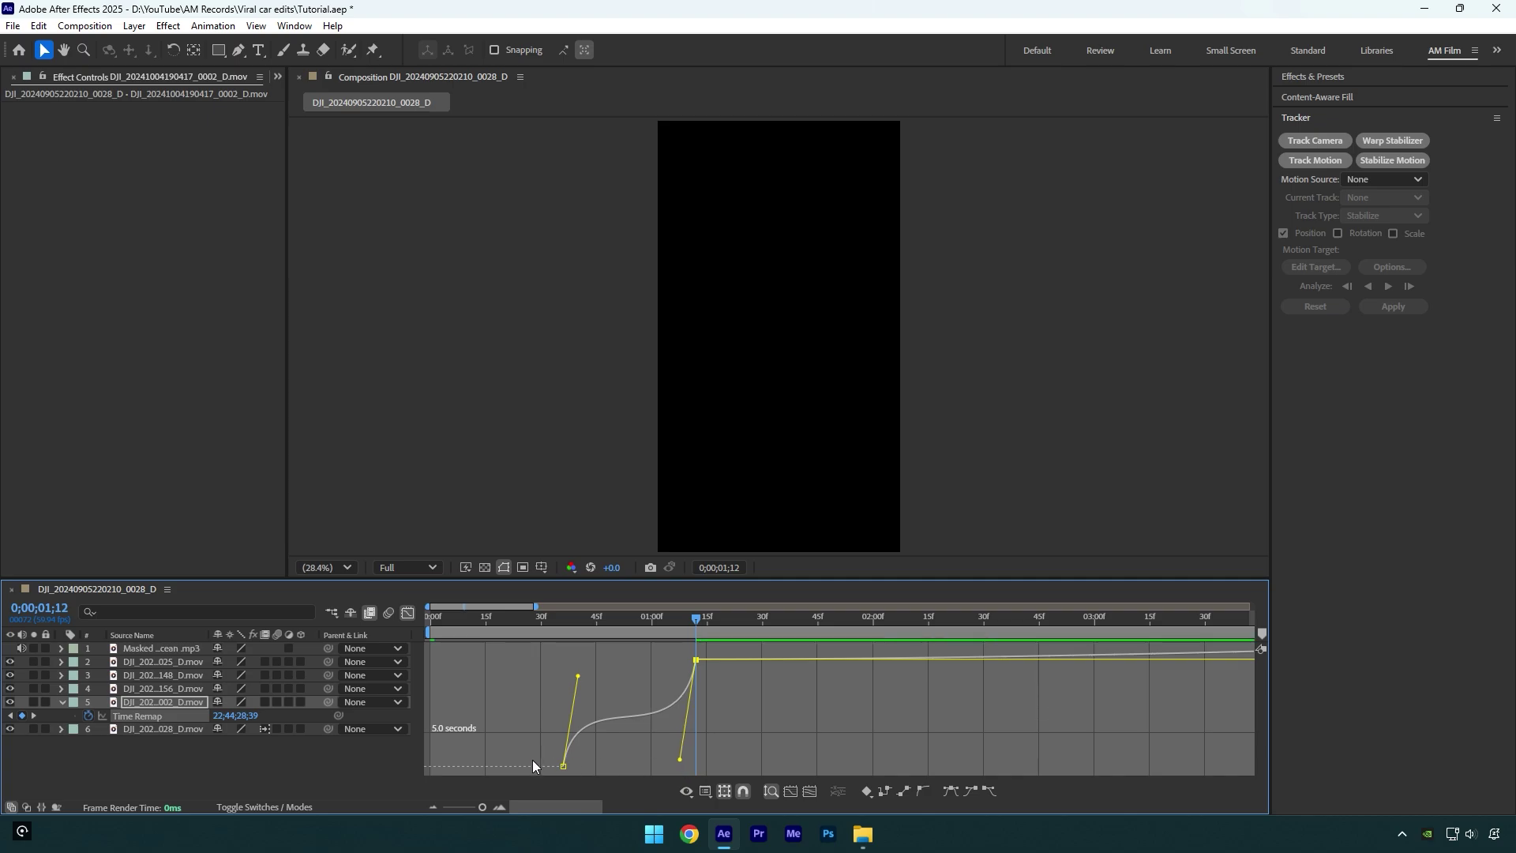
click(265, 702)
click(407, 614)
key(u)
Move the 0156_D clip to start at 0;00;01;12, enable time remapping and set its first keyframe to 17;02;41;18.
drag(482, 808, 478, 810)
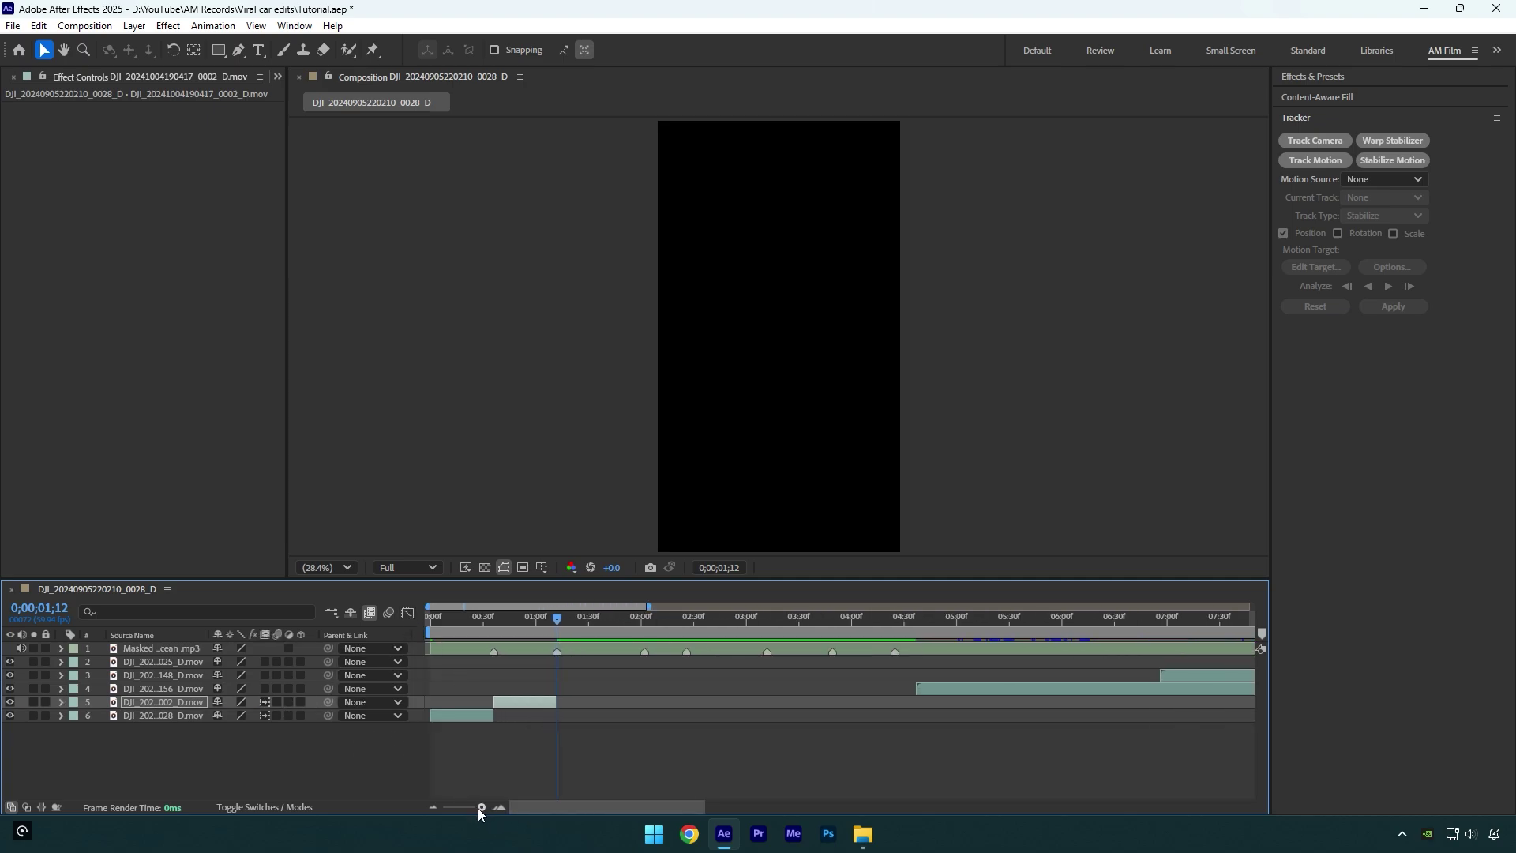
drag(929, 689, 570, 691)
right_click(571, 685)
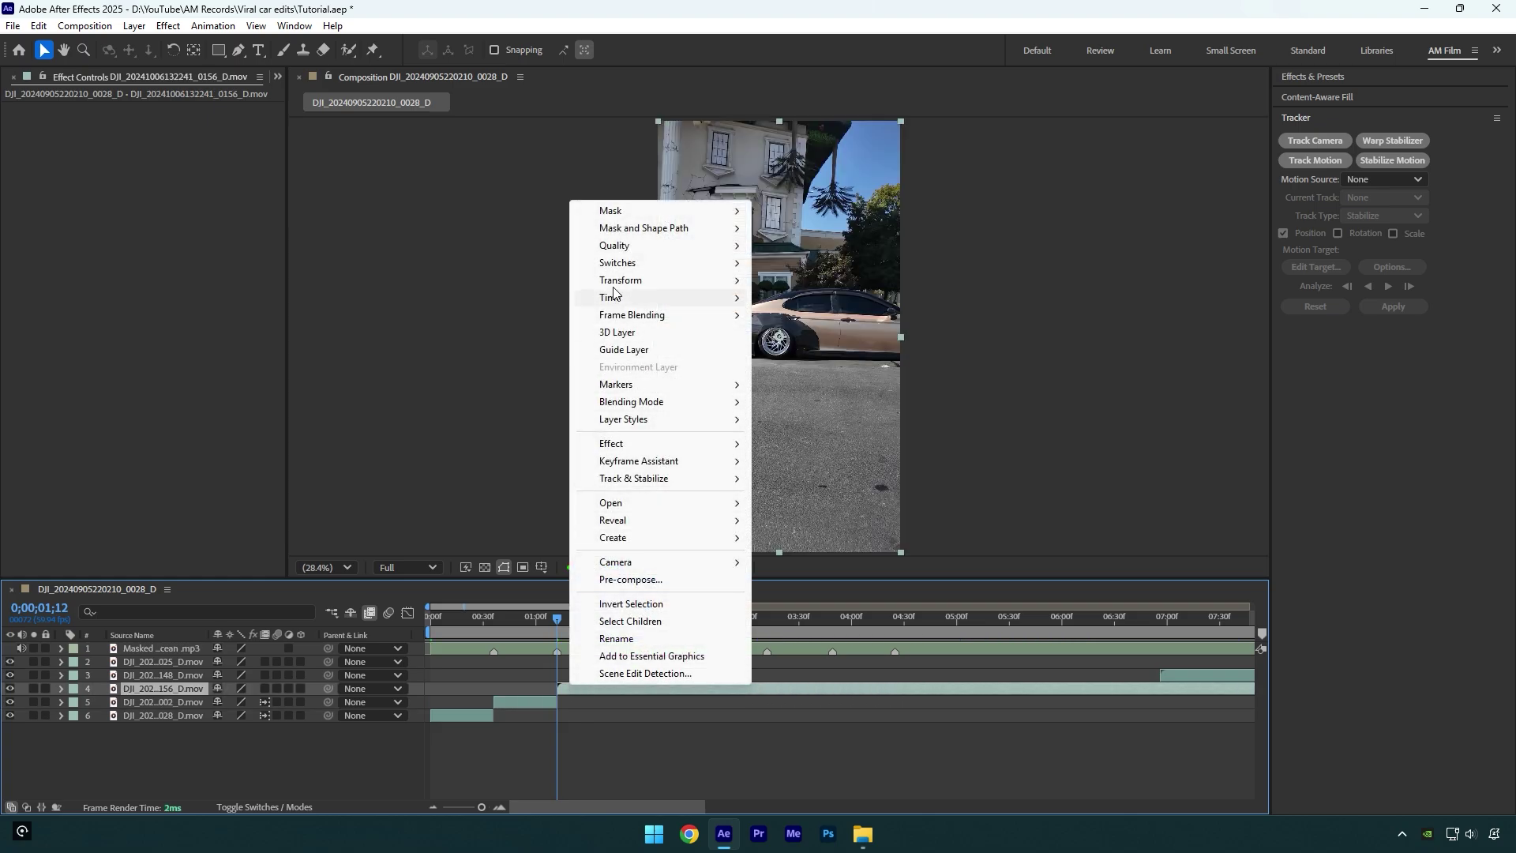
mouse_move(620, 297)
click(827, 297)
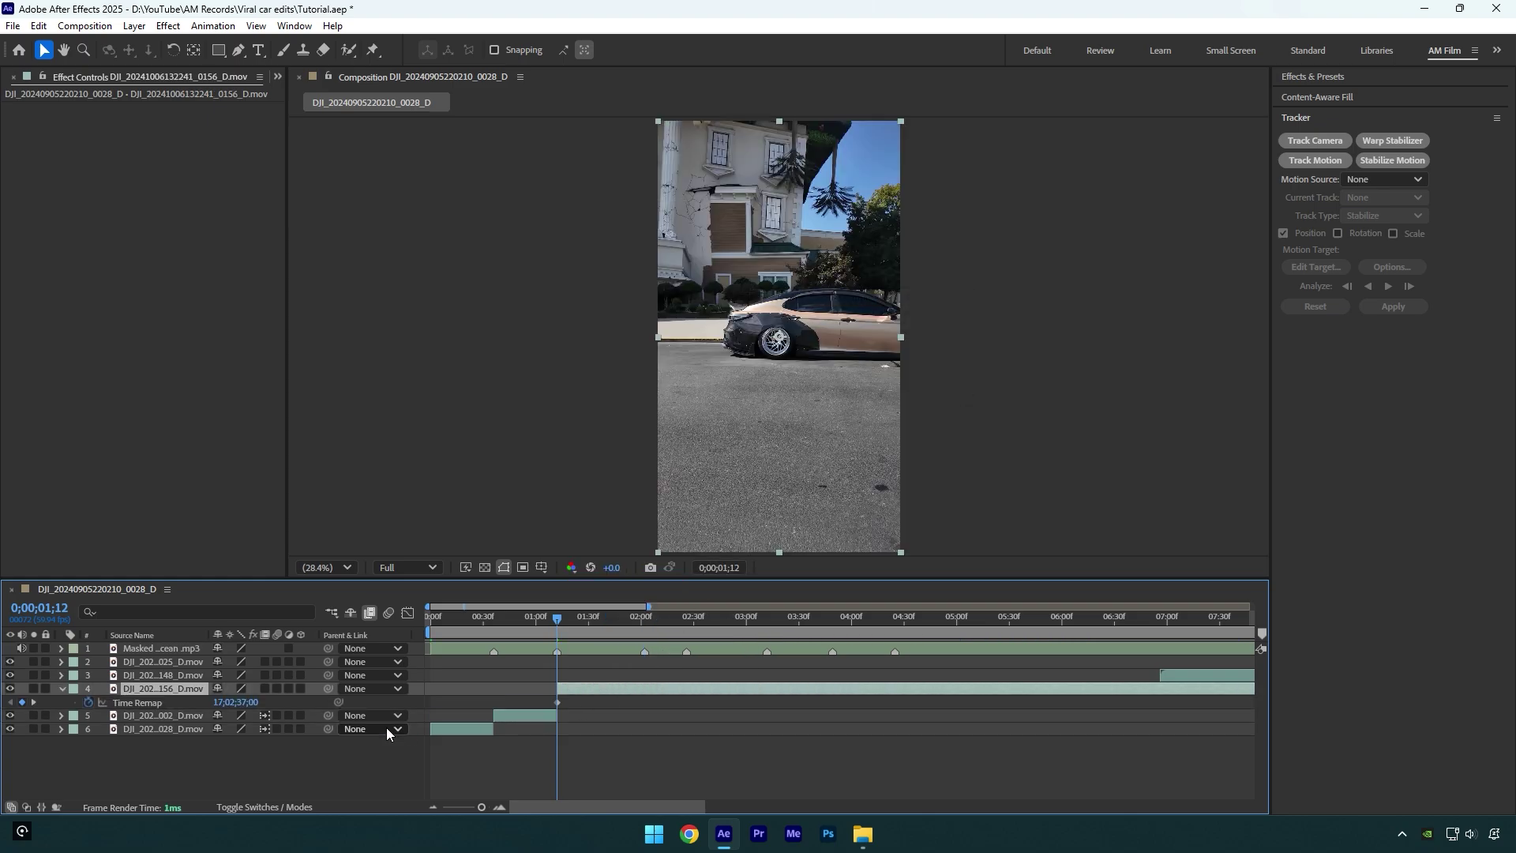
drag(347, 700, 446, 702)
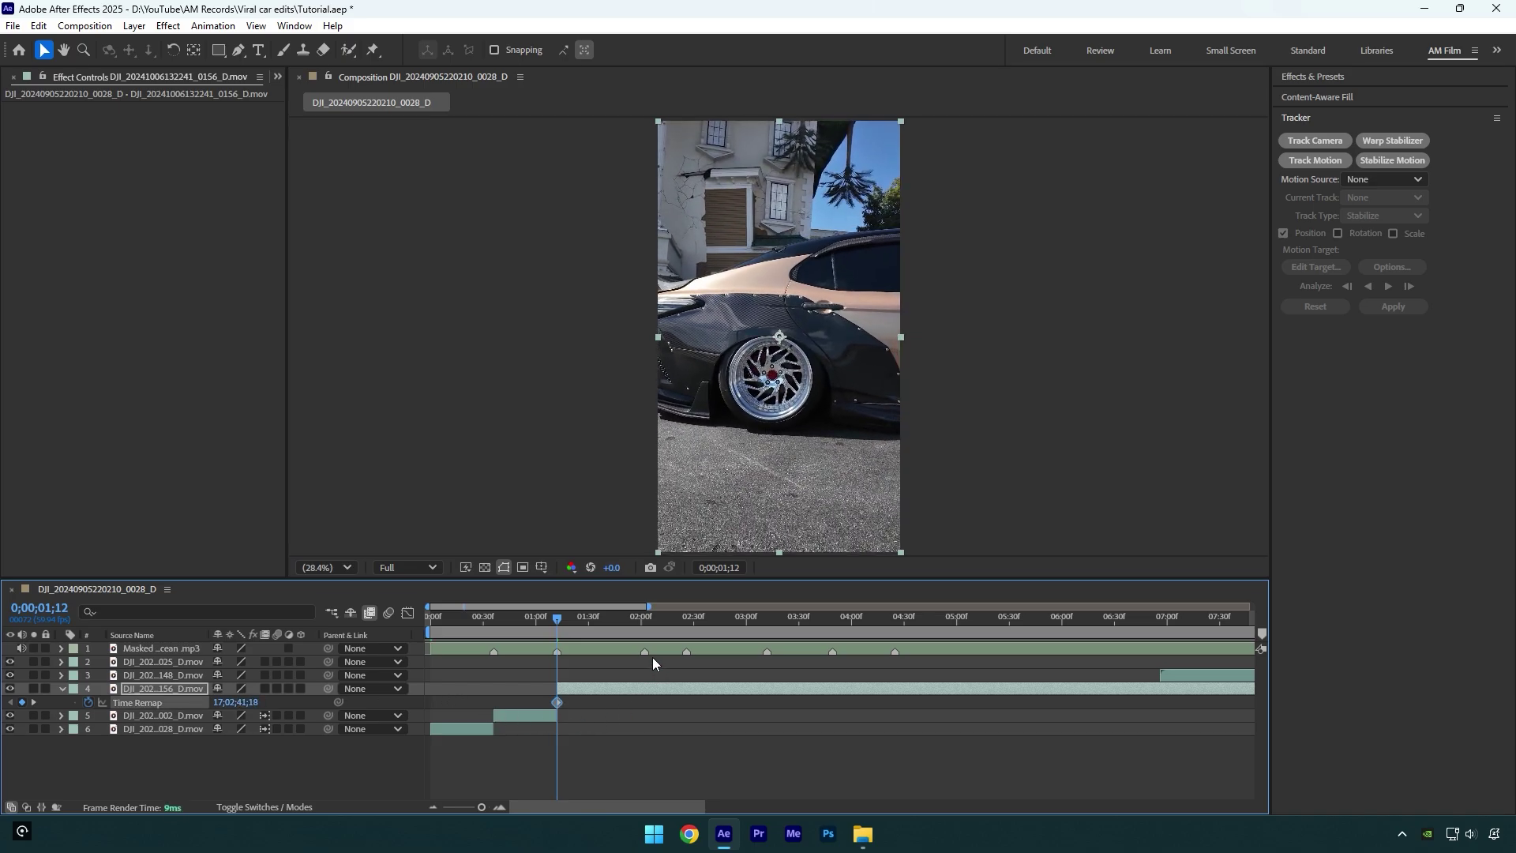
Set the 0156_D clip's Time Remap to 17;02;38;55 at the 0;00;02;02 marker, and cut off the rest of the clip there.
key(k)
mouse_move(237, 702)
mouse_down()
mouse_move(181, 706)
mouse_move(185, 720)
mouse_up()
key(ctrl+shift+d)
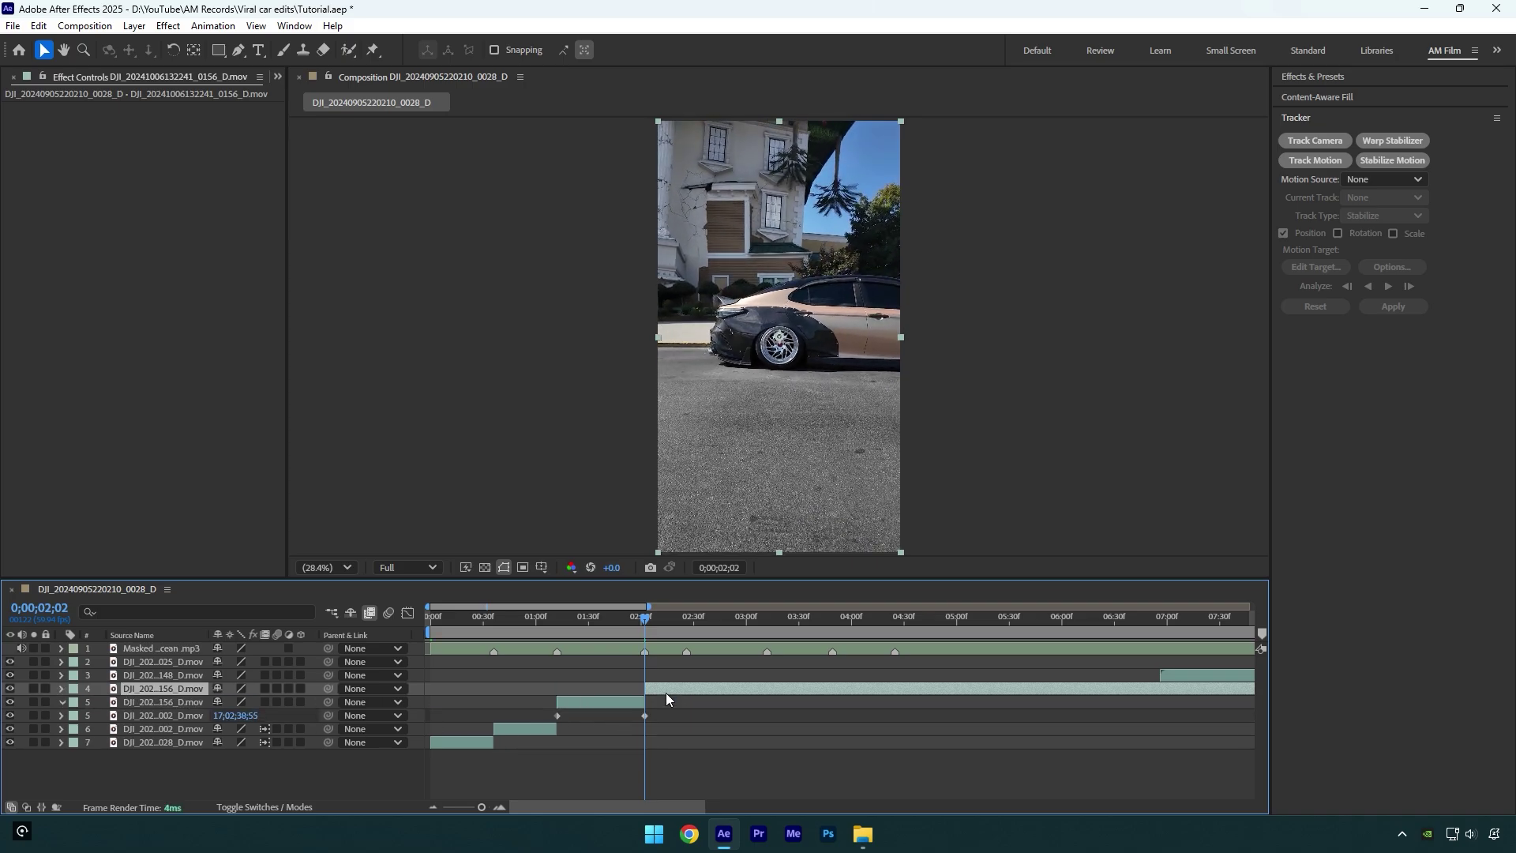
key(Delete)
Ease the 0156_D clip's Time Remap keyframes into a descending steep-flat-steep value curve and enable frame blending on the clip.
click(674, 689)
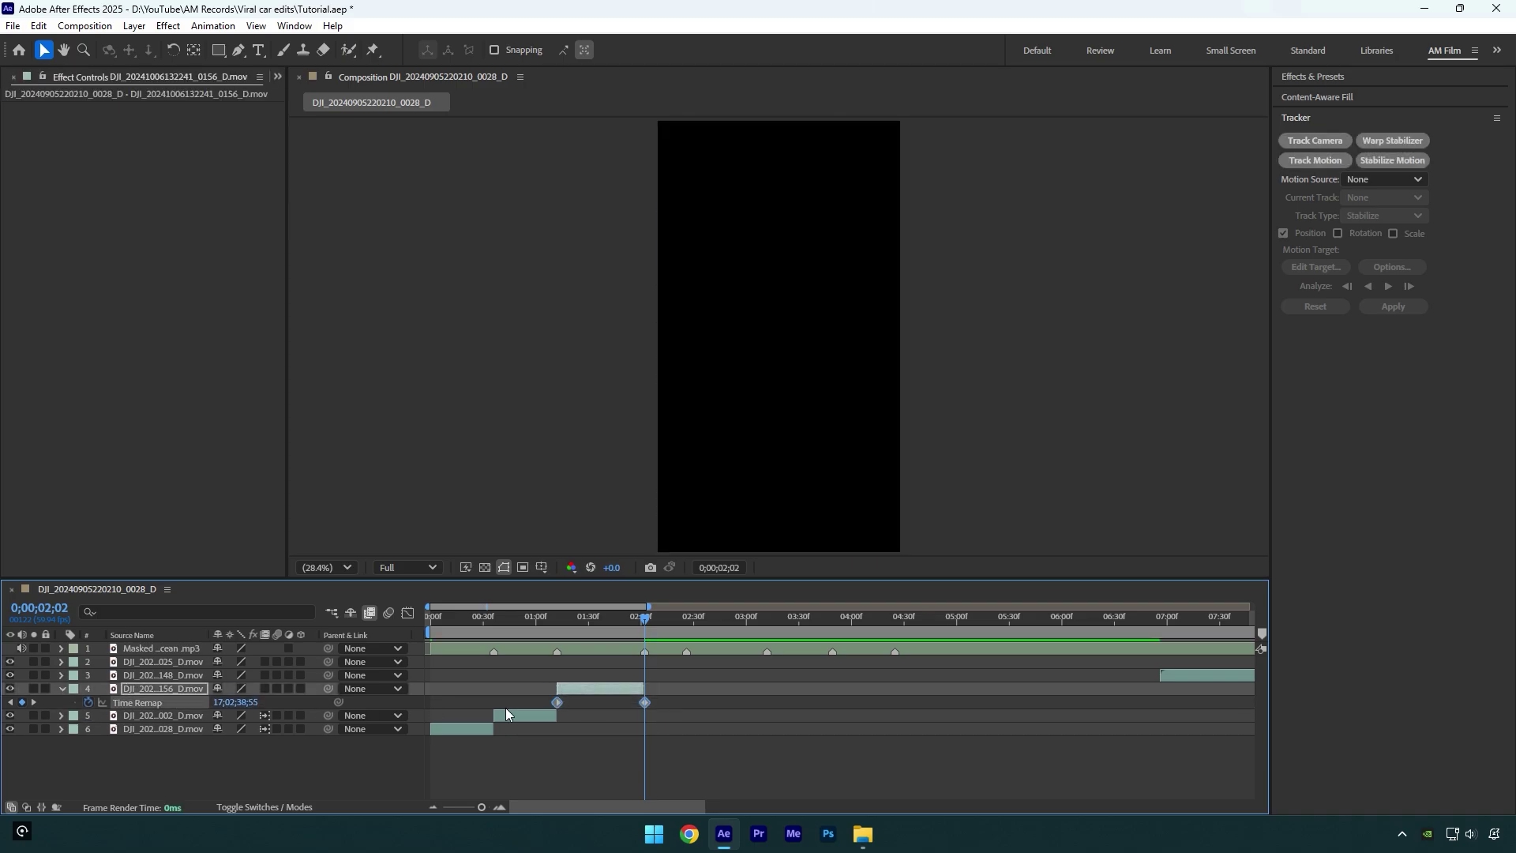
key(F9)
click(408, 614)
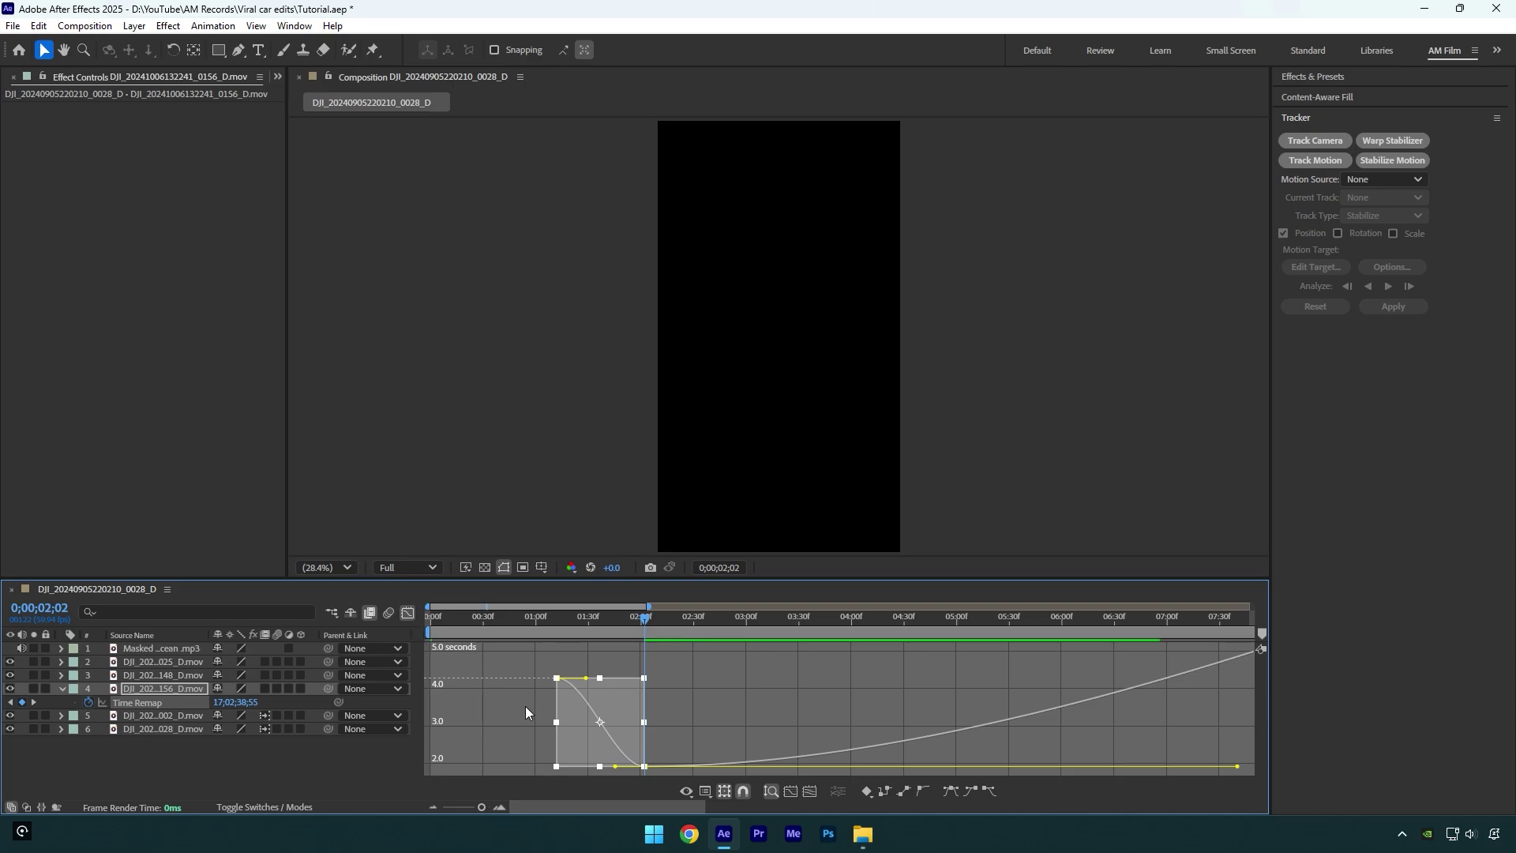
click(557, 679)
drag(585, 679, 641, 684)
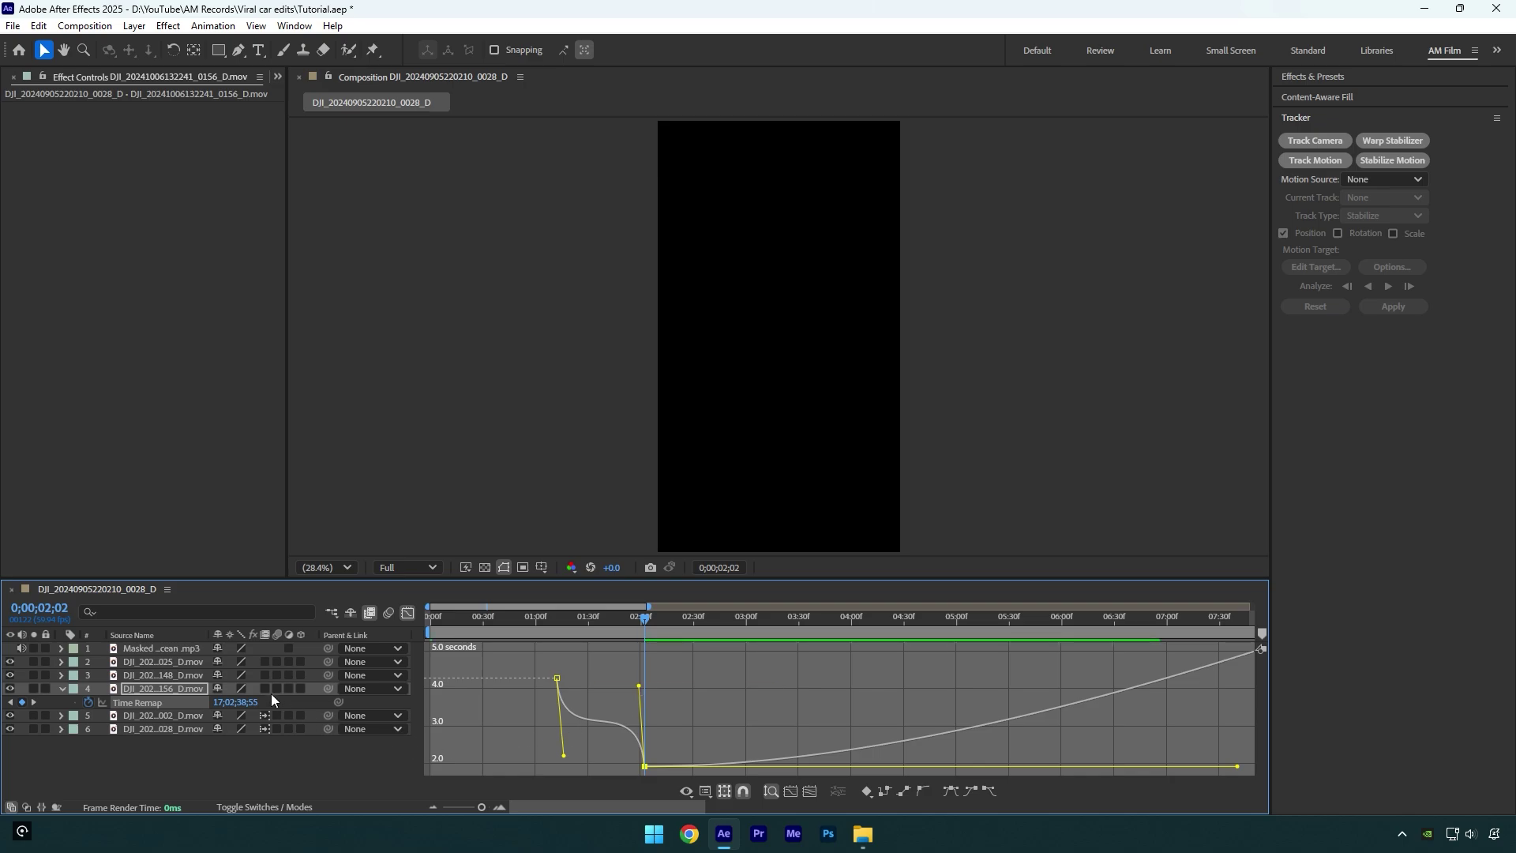
click(409, 615)
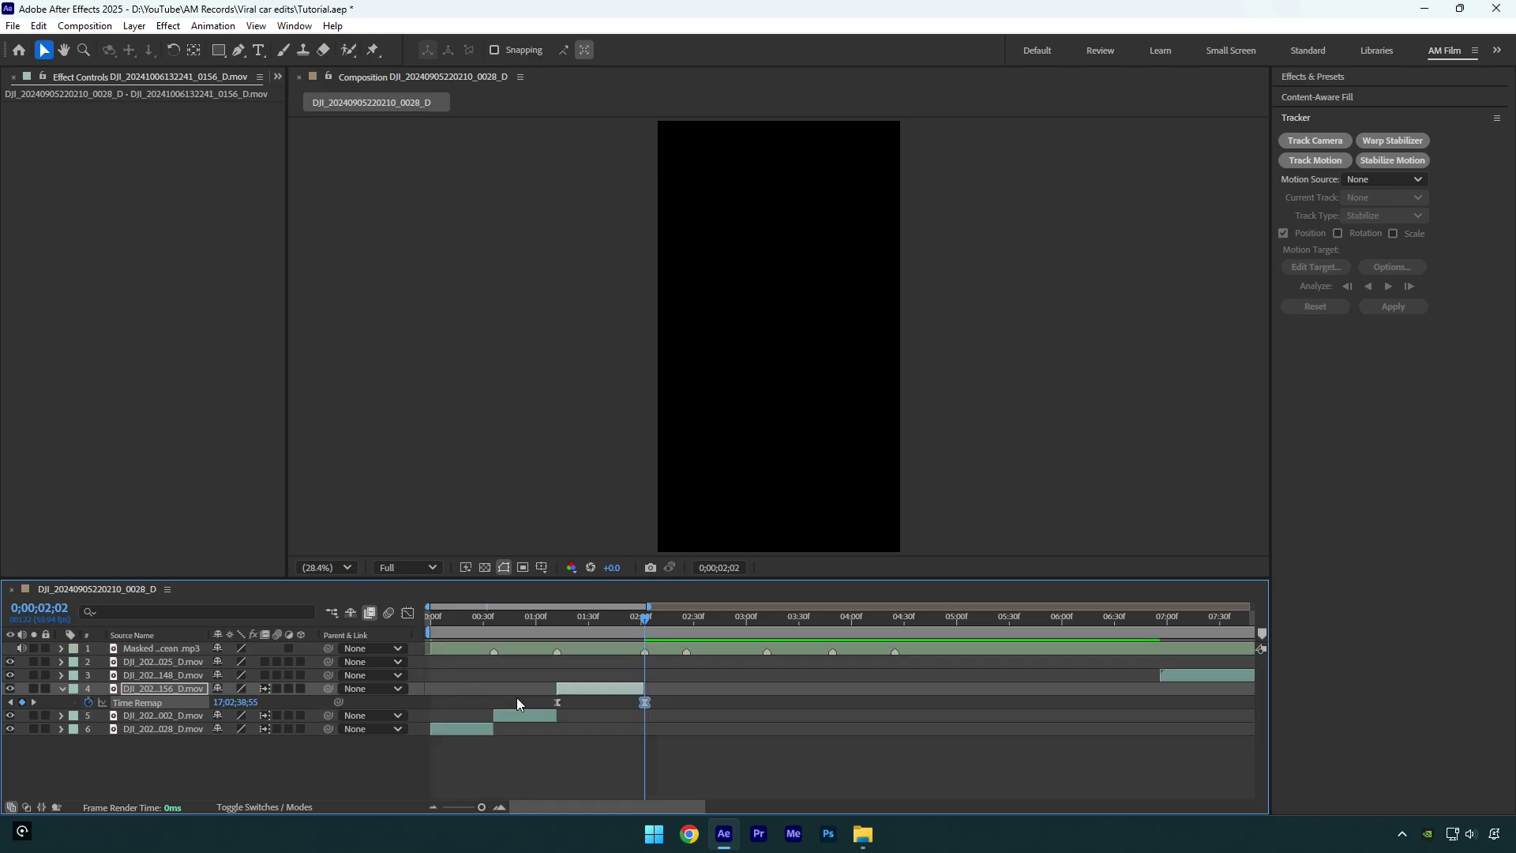
key(u)
Move the 0148_D clip to start at 0;00;02;02, enable time remapping and set its first keyframe to 16;57;34;10.
drag(1167, 681, 671, 679)
right_click(672, 676)
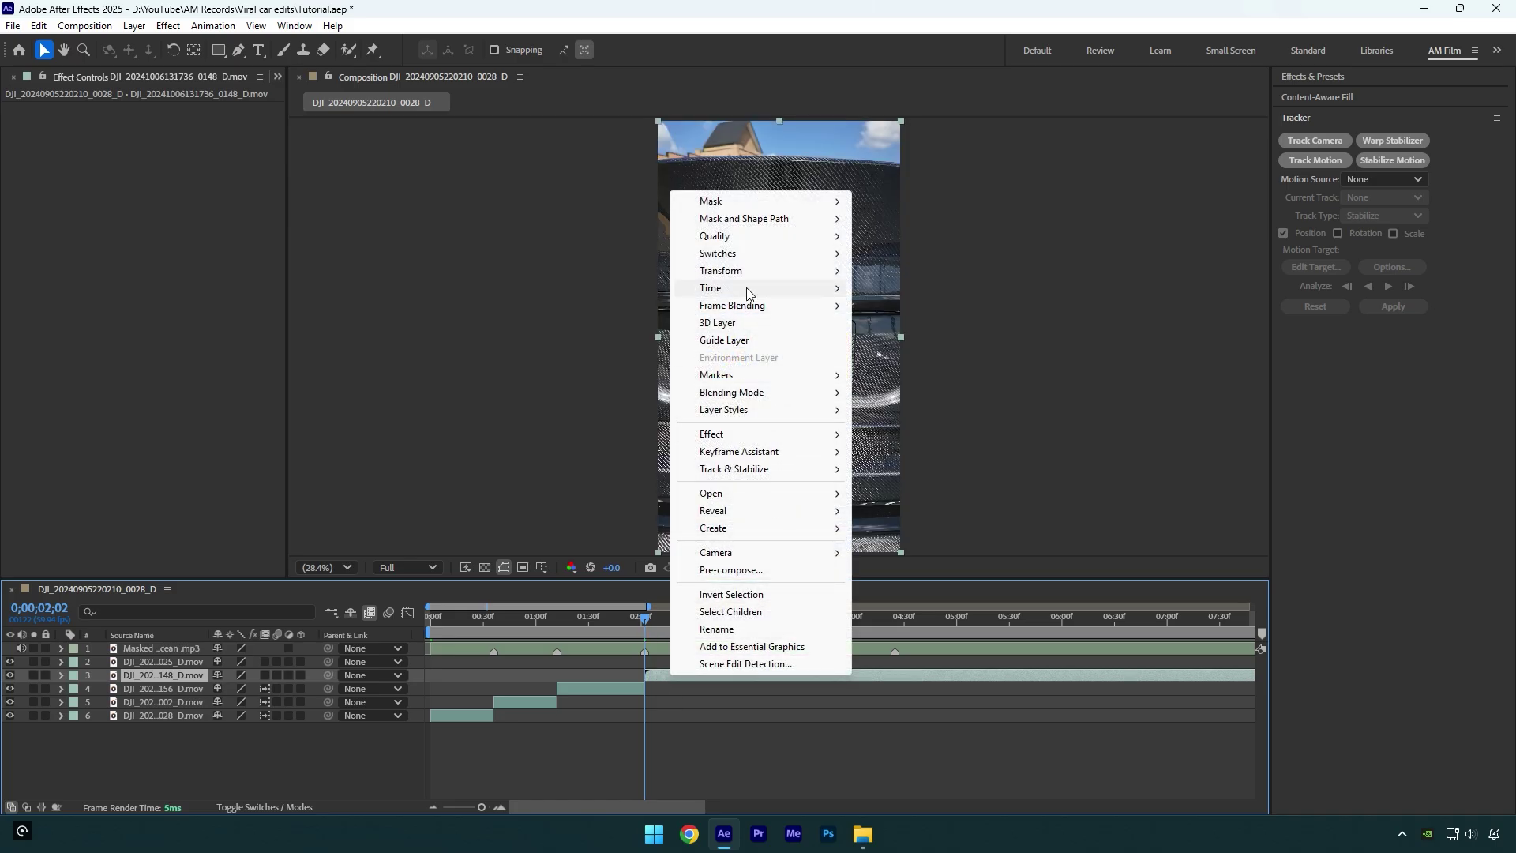
mouse_move(855, 287)
click(909, 289)
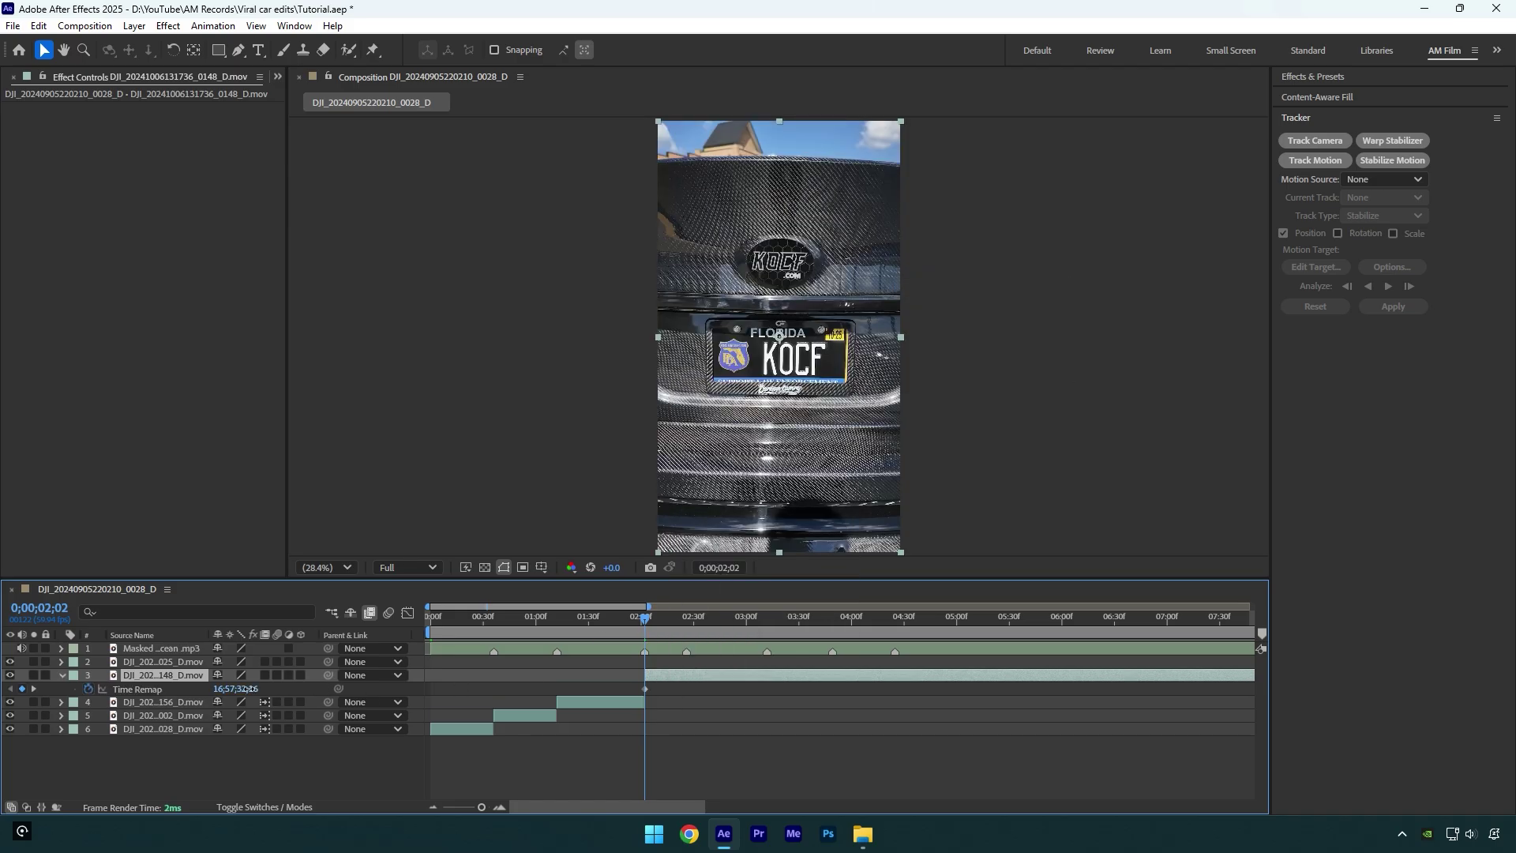
drag(250, 689, 529, 744)
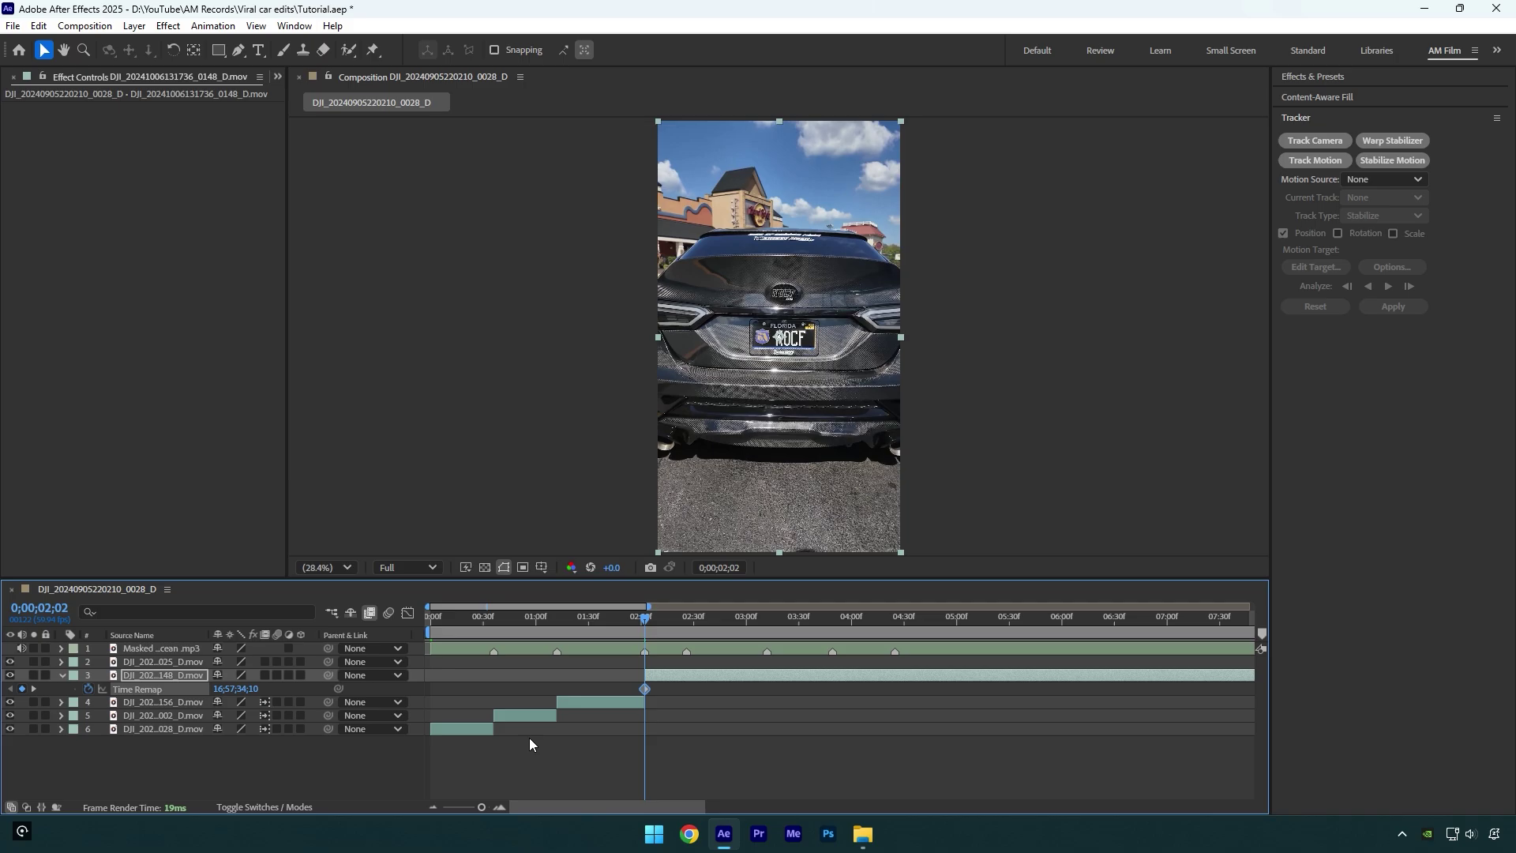
Set the 0148_D clip's Time Remap to 16;57;38;48 at the 0;00;02;26 marker, and trim the clip's end there.
key(space)
drag(229, 690, 444, 696)
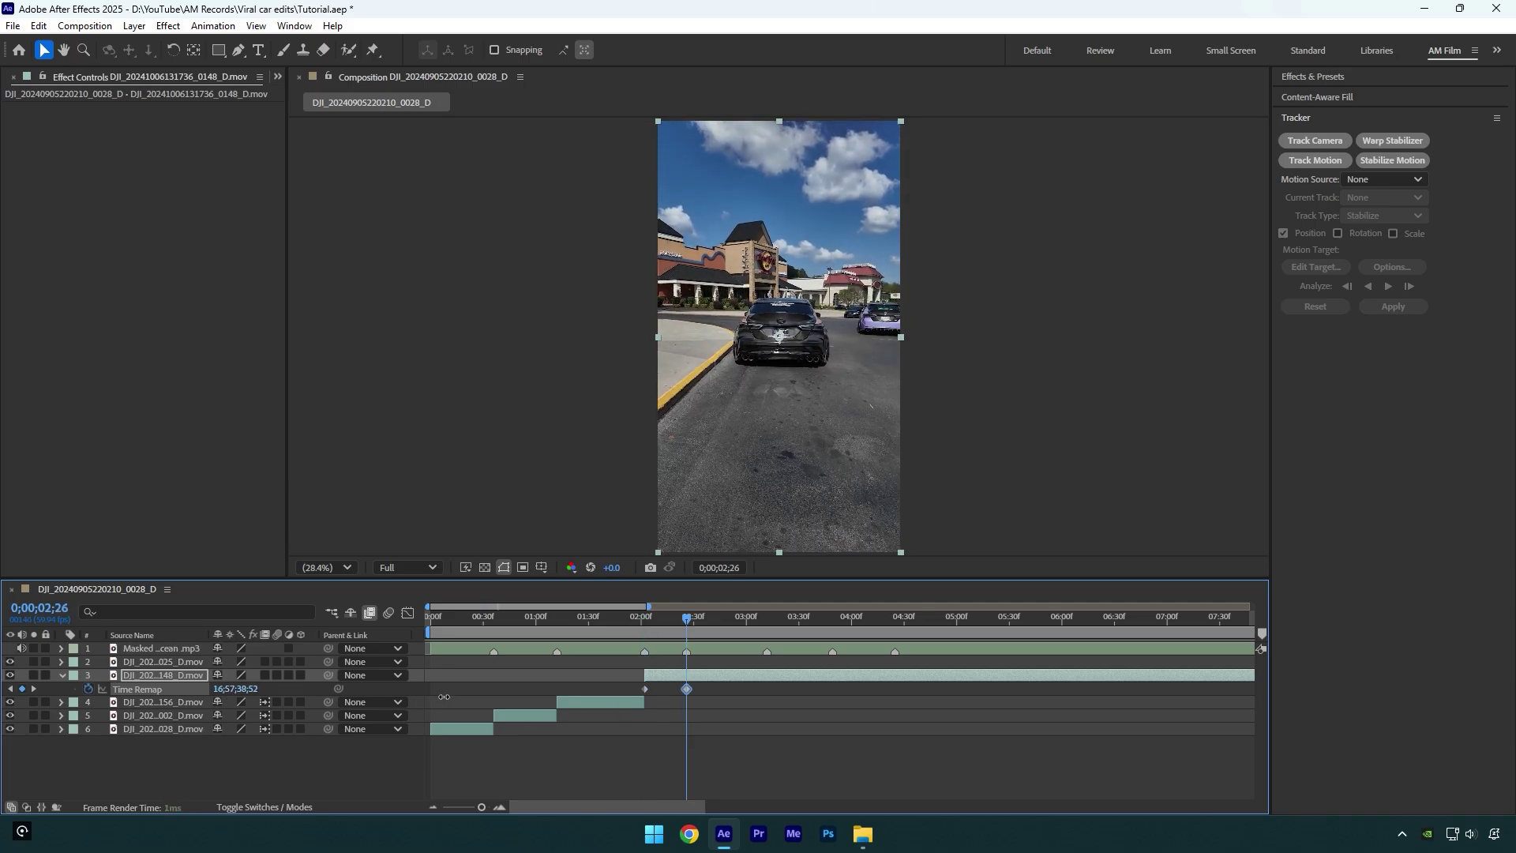
key(alt+bracketright)
Ease the 0148_D clip's Time Remap keyframes into a rising steep-flat-steep value curve and enable frame blending on the clip.
click(716, 698)
drag(724, 684, 622, 703)
click(407, 613)
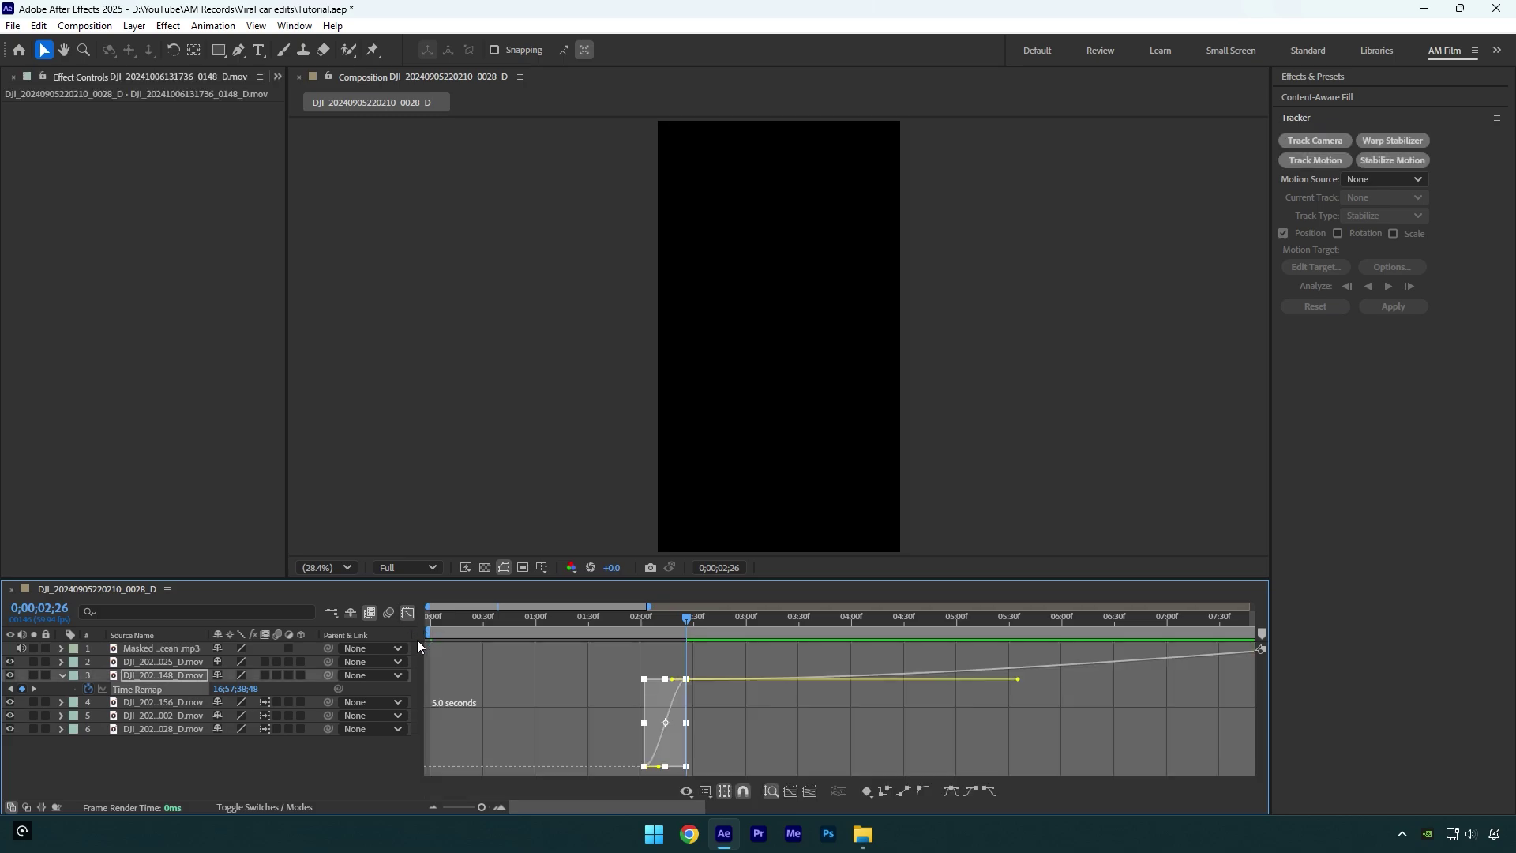
click(485, 807)
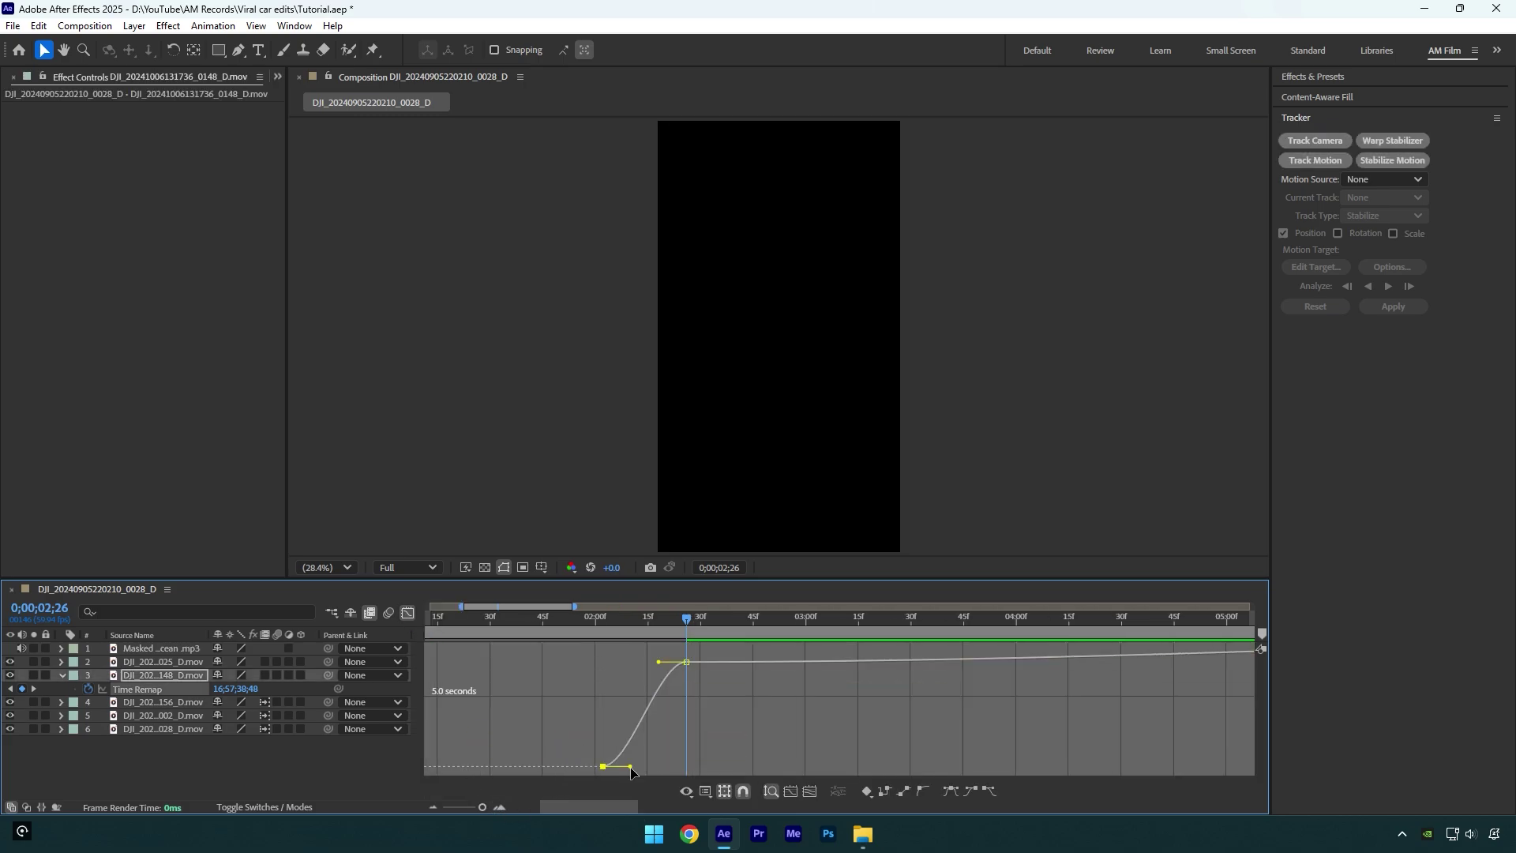
drag(631, 766, 677, 760)
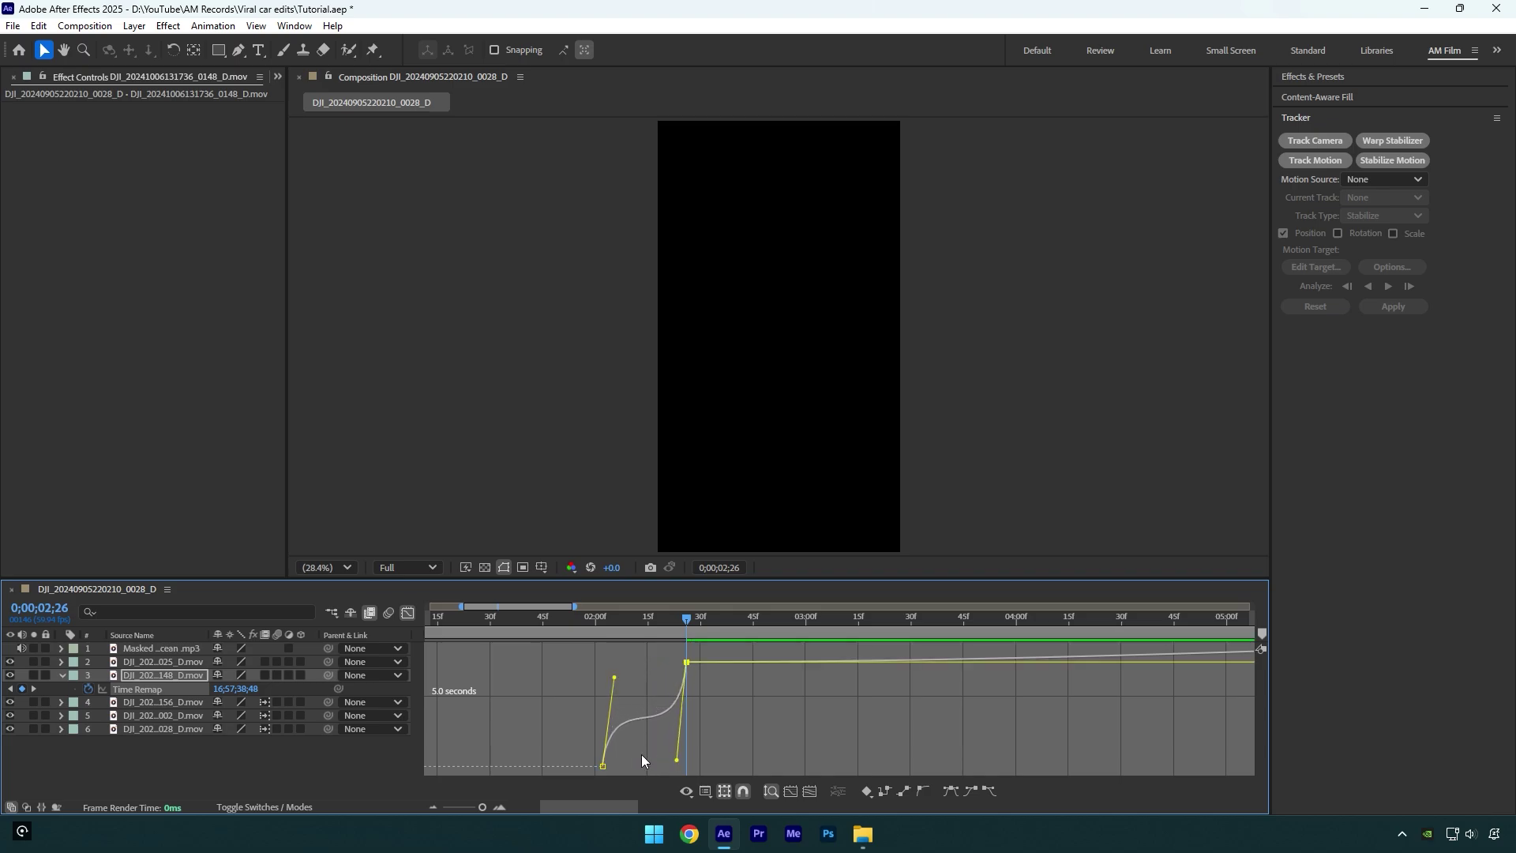
click(265, 675)
click(408, 613)
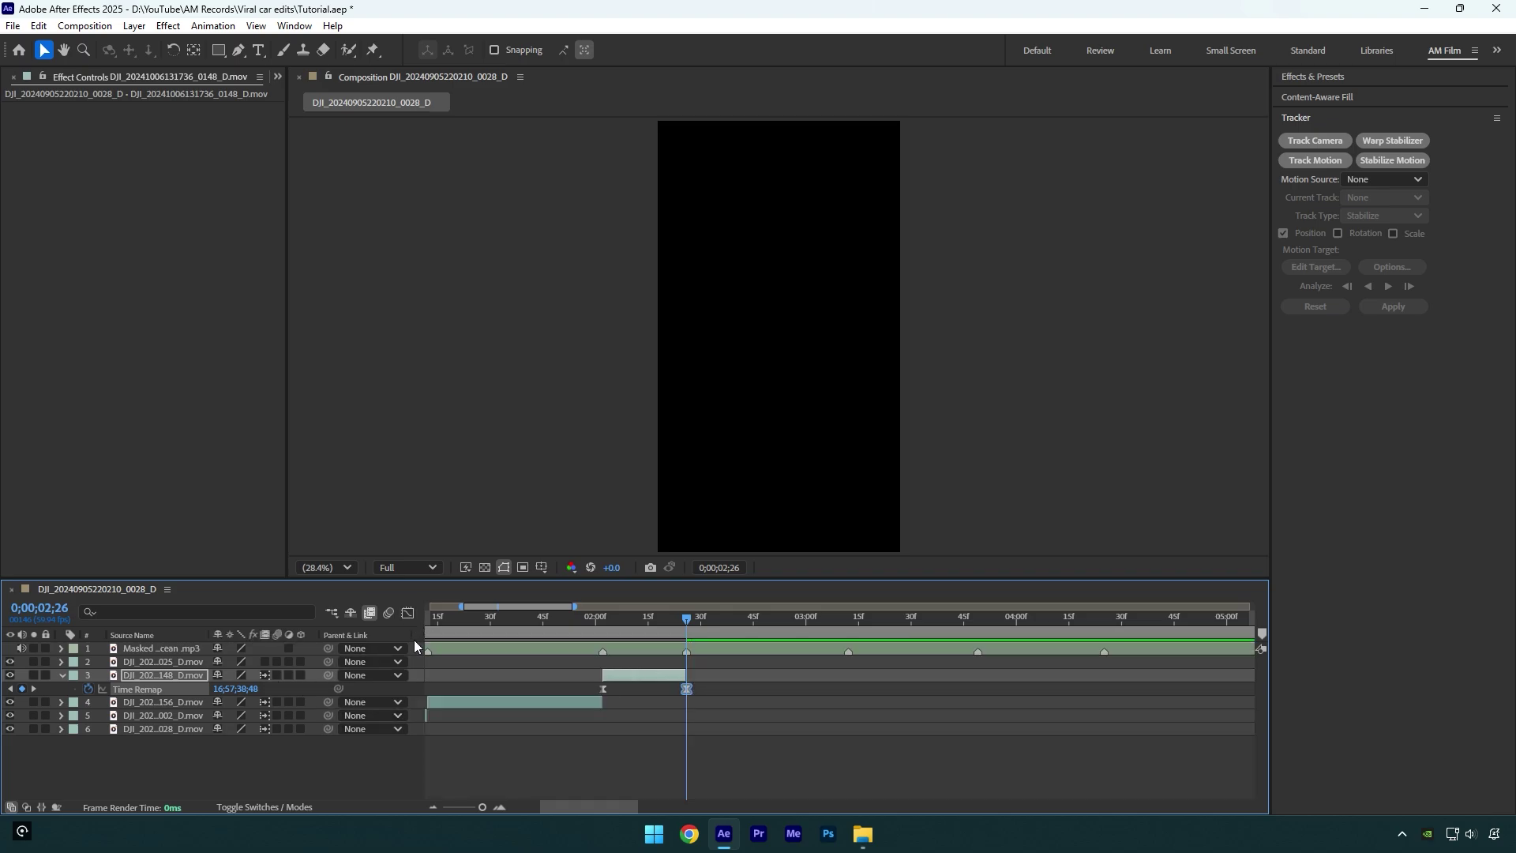
key(u)
Move the 0025_D clip to start at 0;00;02;26, enable time remapping and advance its first keyframe further into the footage.
drag(483, 807, 477, 808)
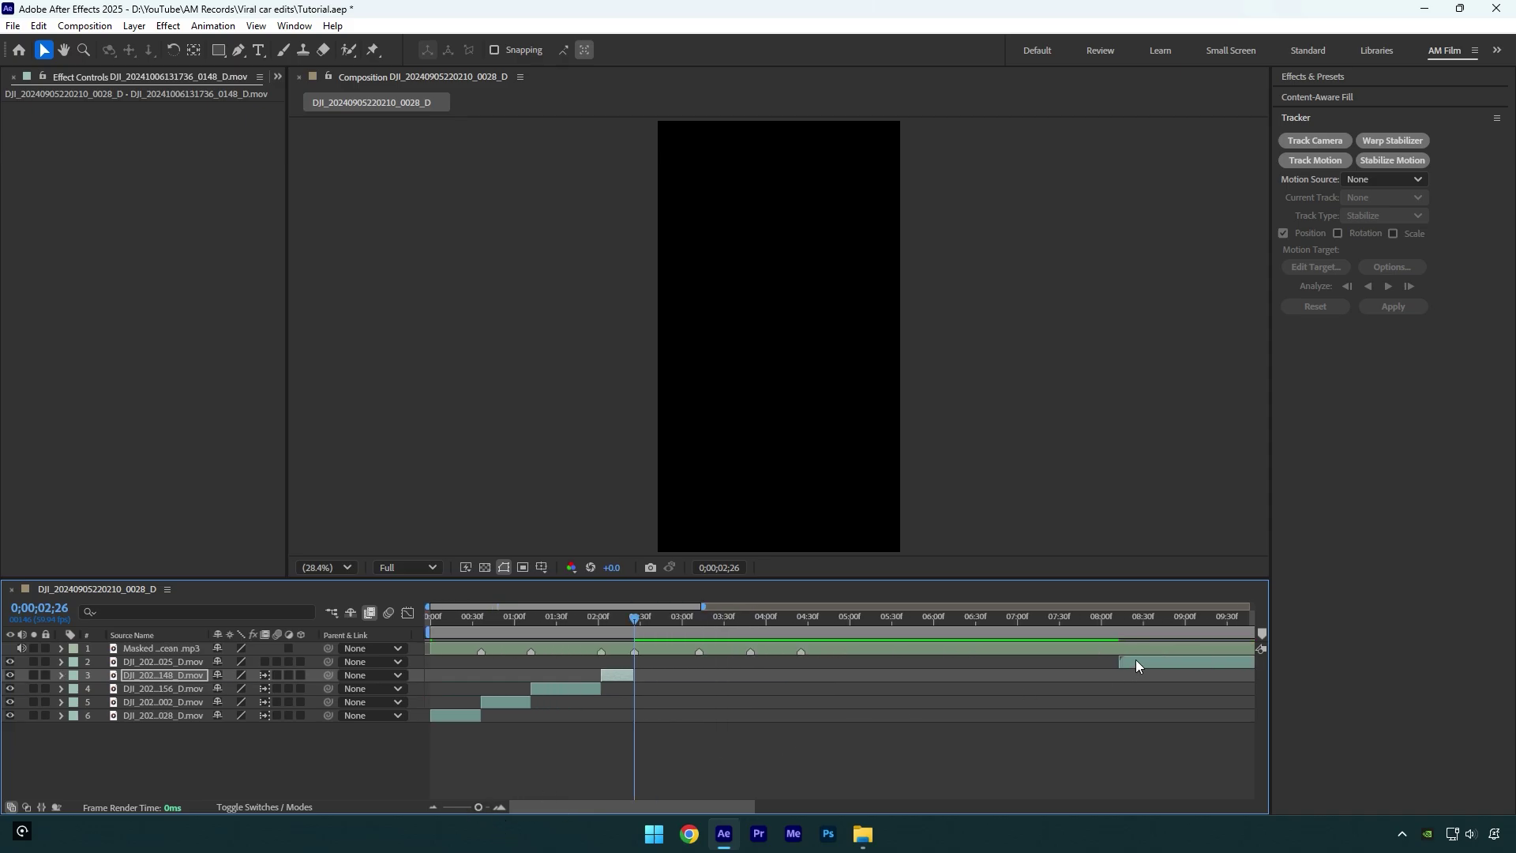
click(1141, 662)
drag(803, 699, 657, 665)
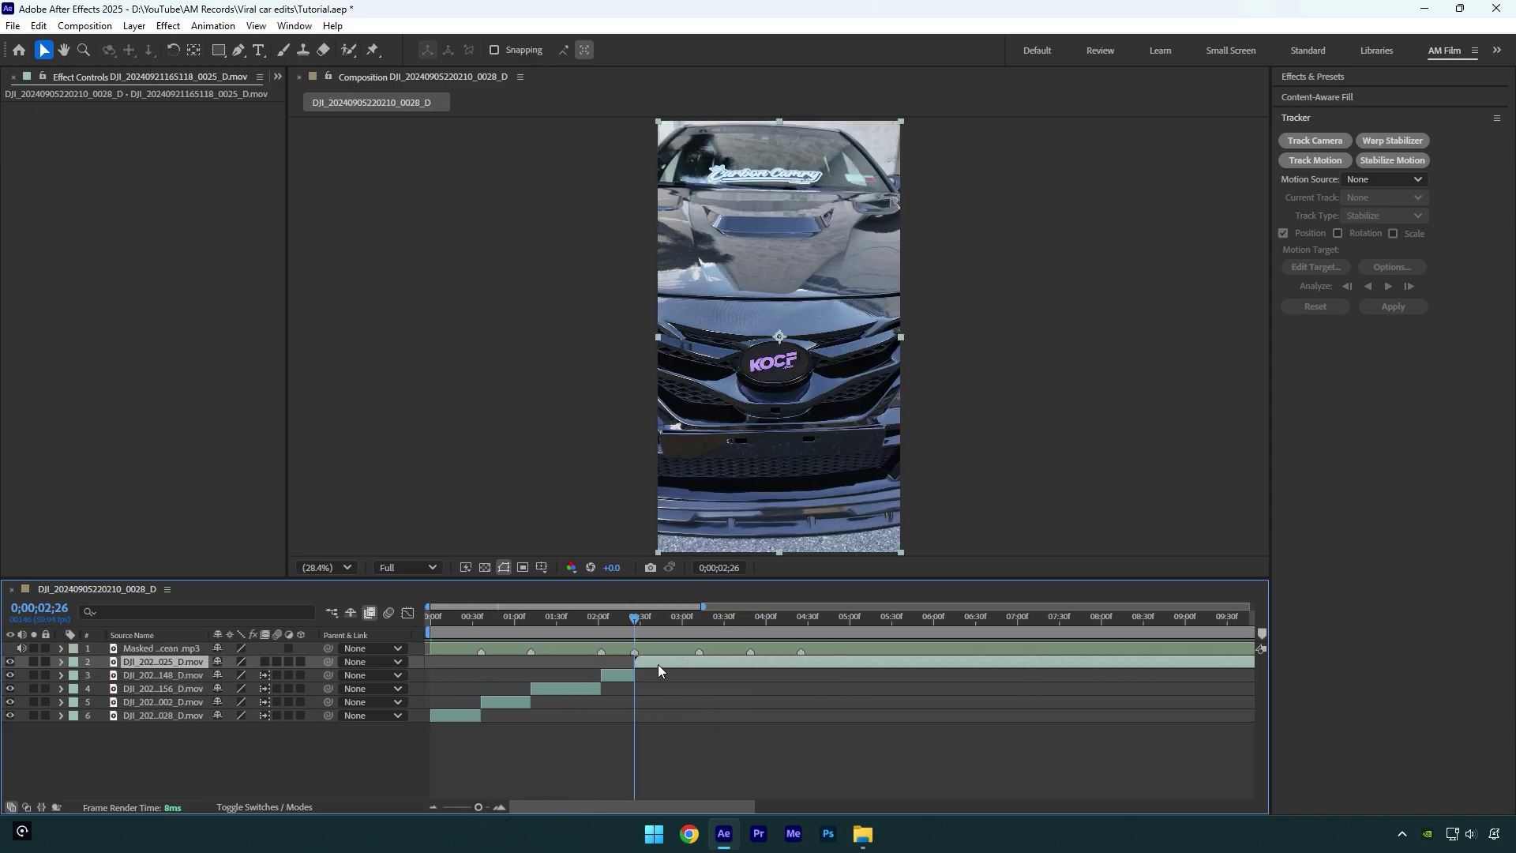
right_click(657, 664)
mouse_move(758, 274)
click(877, 274)
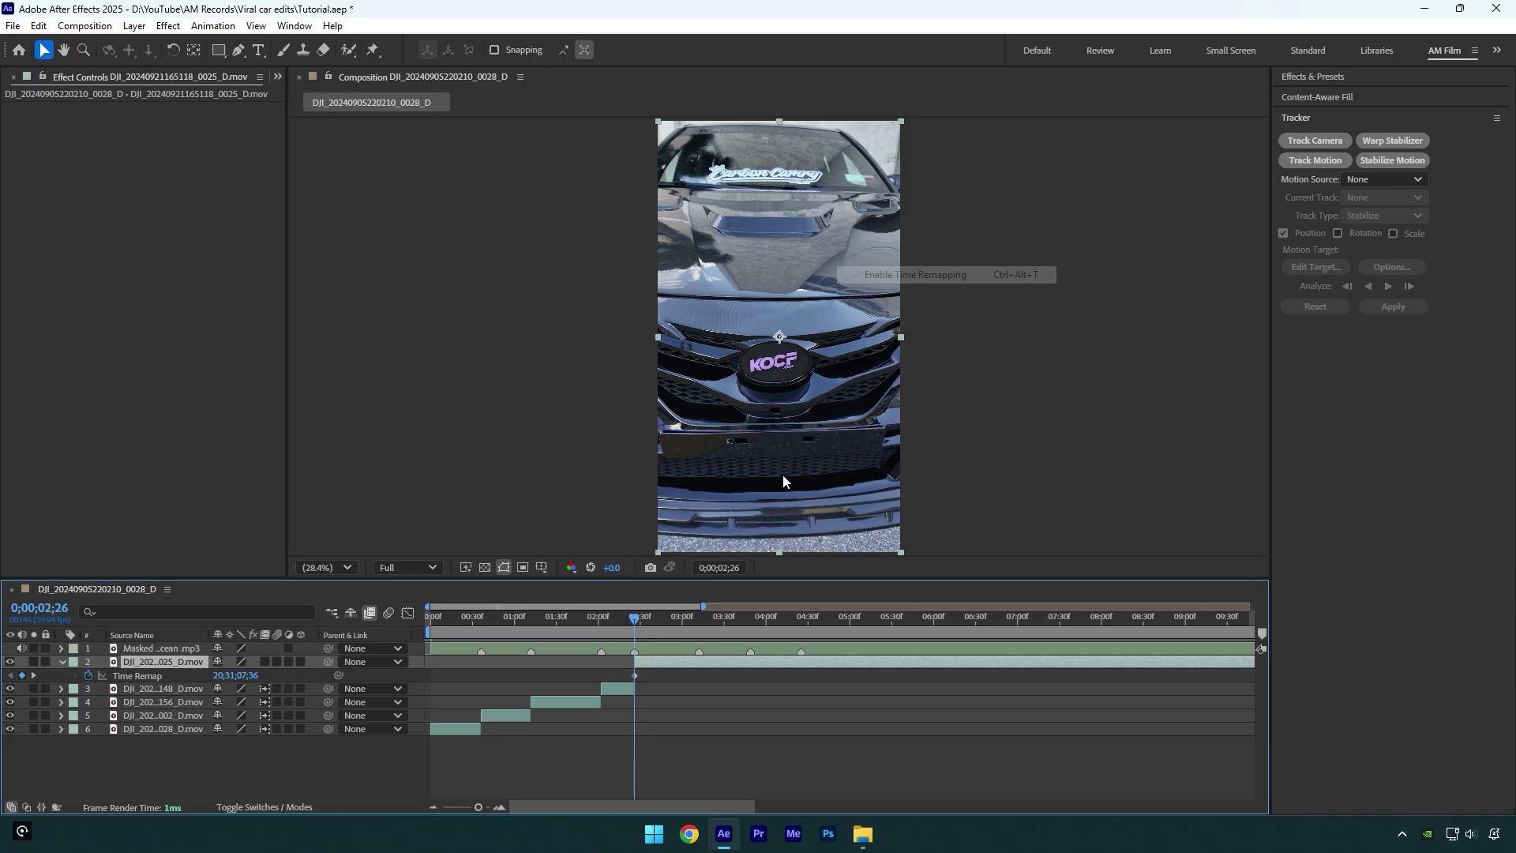
drag(235, 675, 329, 660)
Set the 0025_D clip's Time Remap to 20;31;14;11 at the 0;00;03;12 marker, and cut off the rest of the clip there.
key(space)
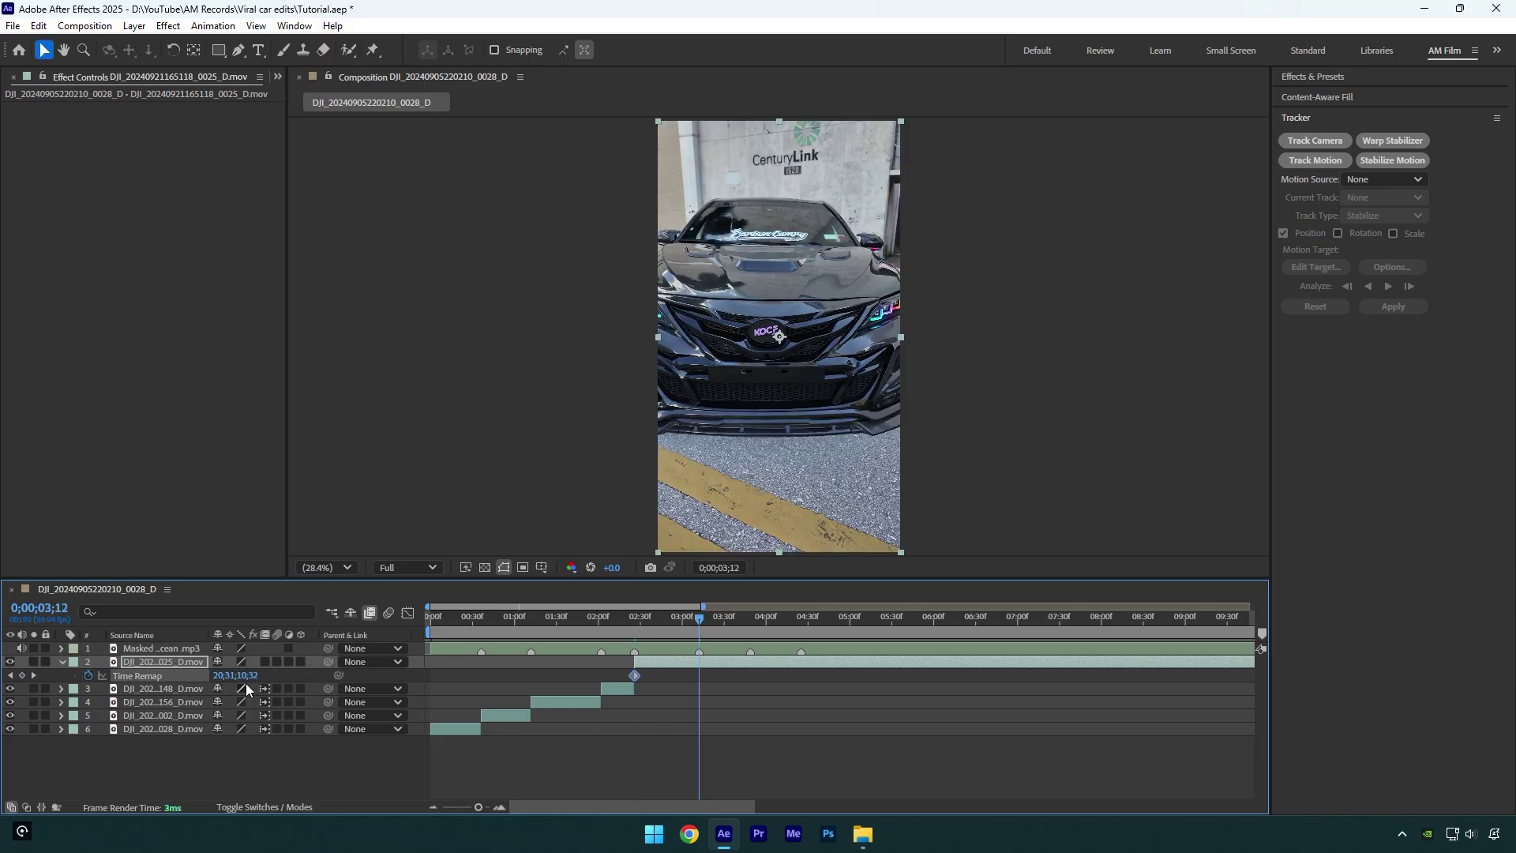
drag(241, 676, 404, 671)
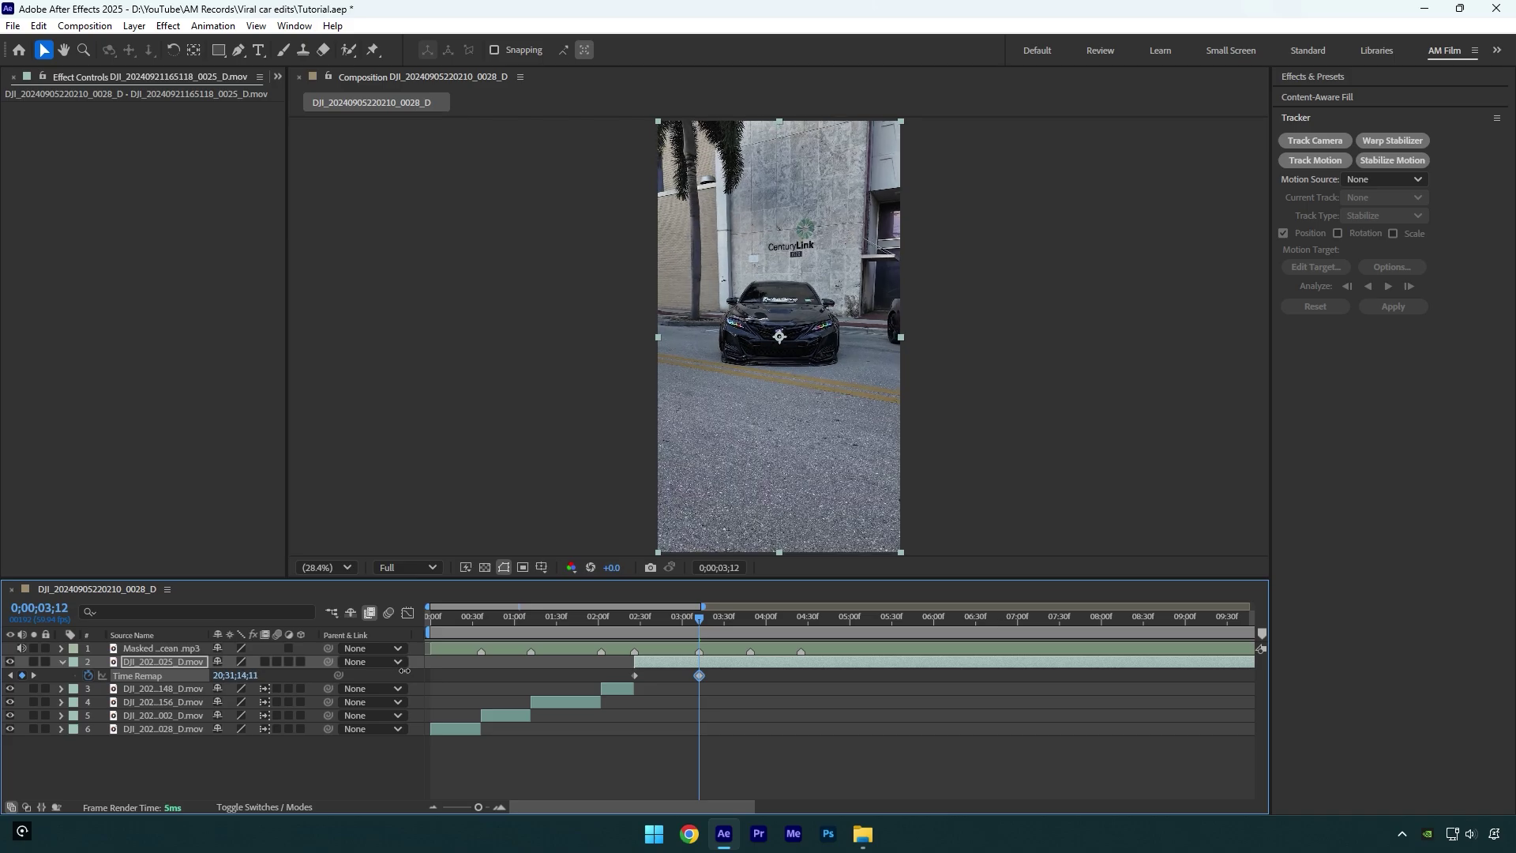
key(ctrl+shift+d)
key(Delete)
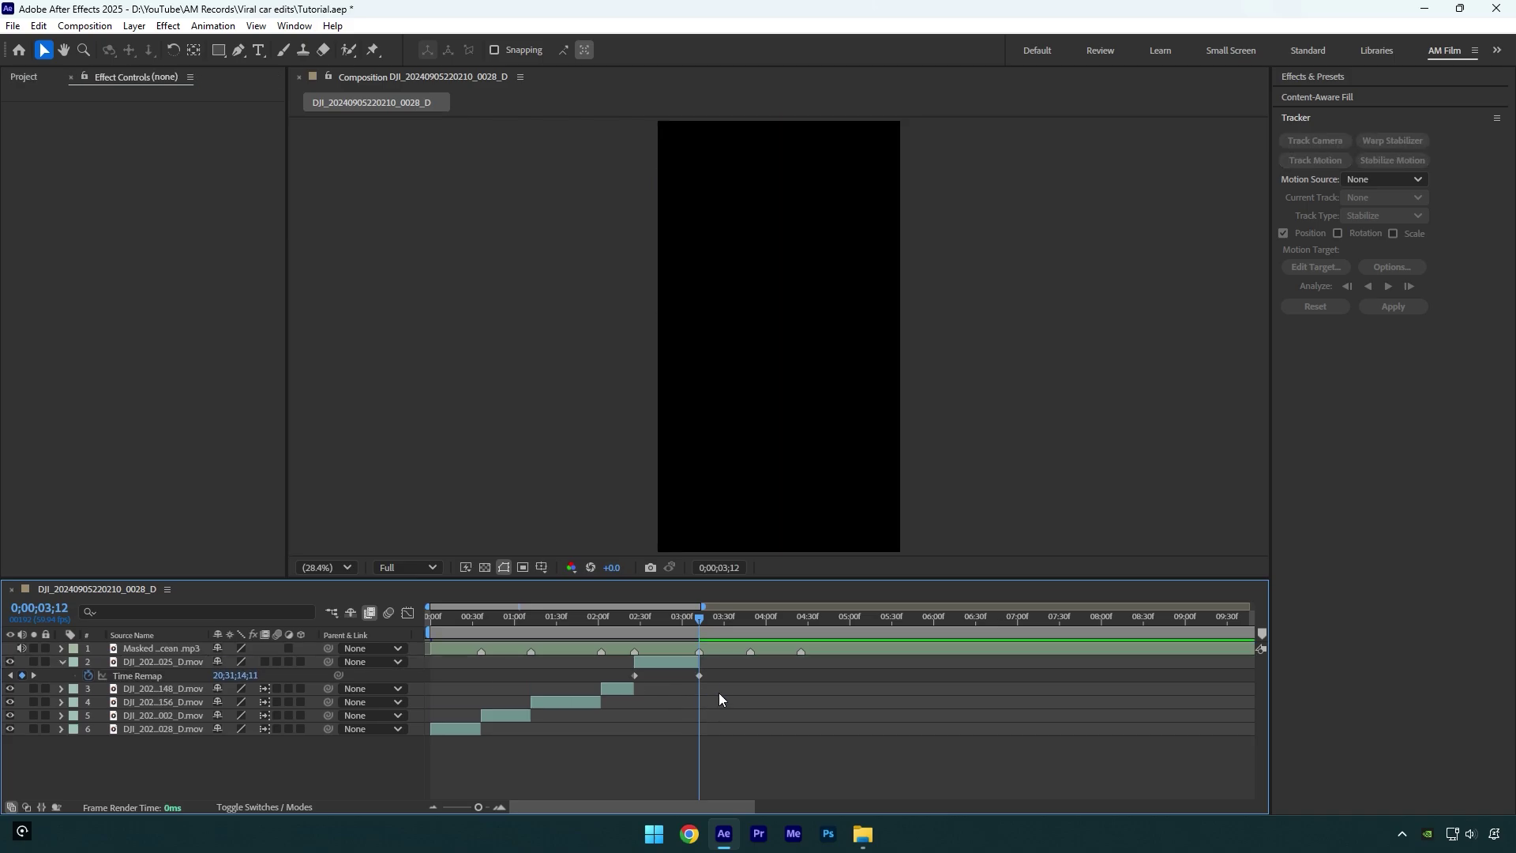
Ease the 0025_D clip's Time Remap keyframes into a rising steep-flat-steep value curve and enable frame blending on the clip.
drag(718, 694, 628, 668)
key(F9)
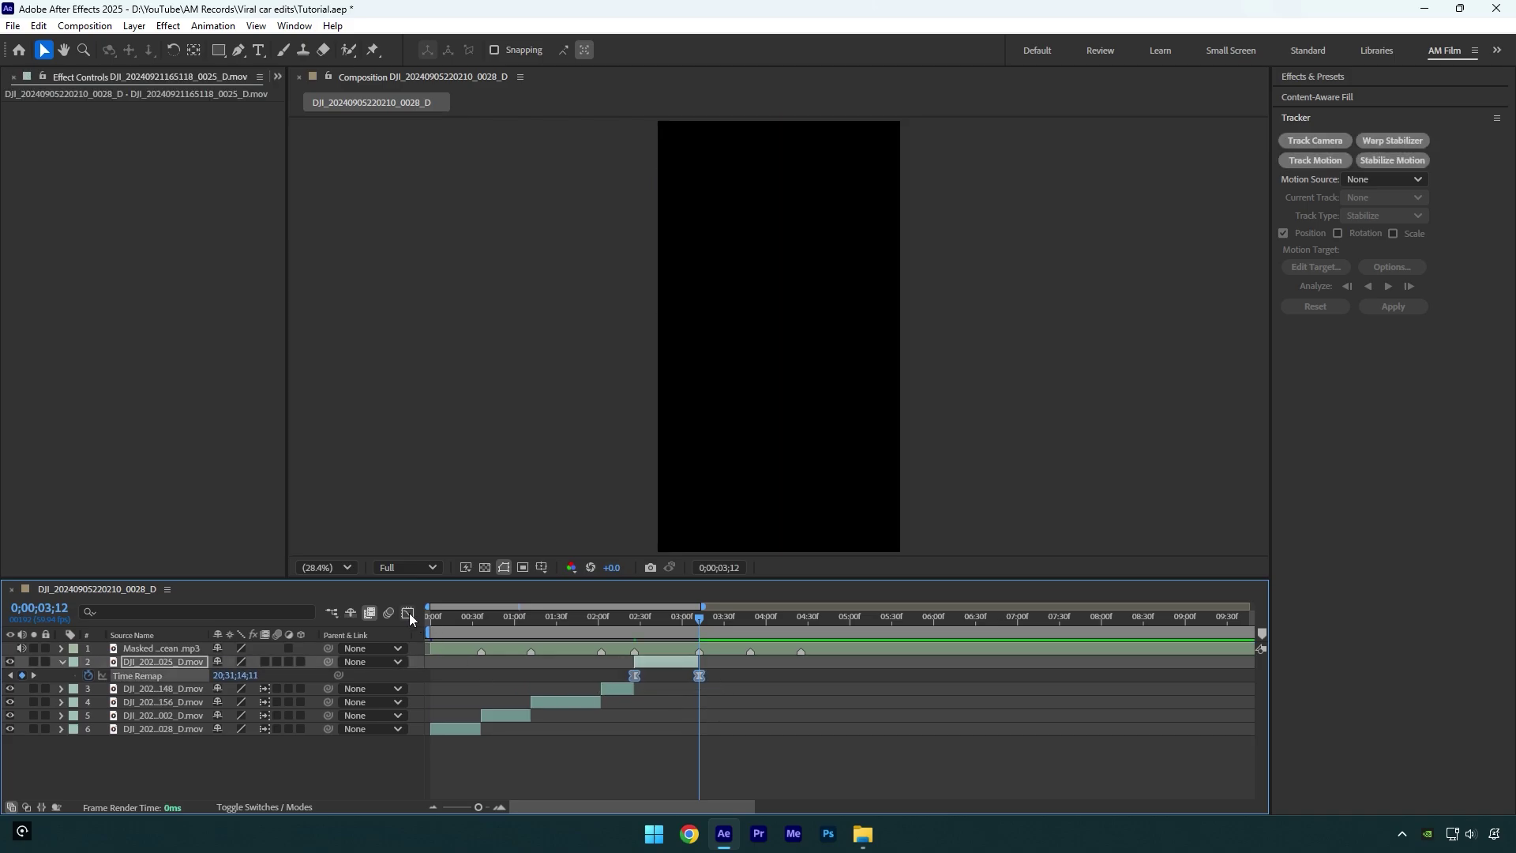
click(409, 613)
drag(586, 738, 681, 714)
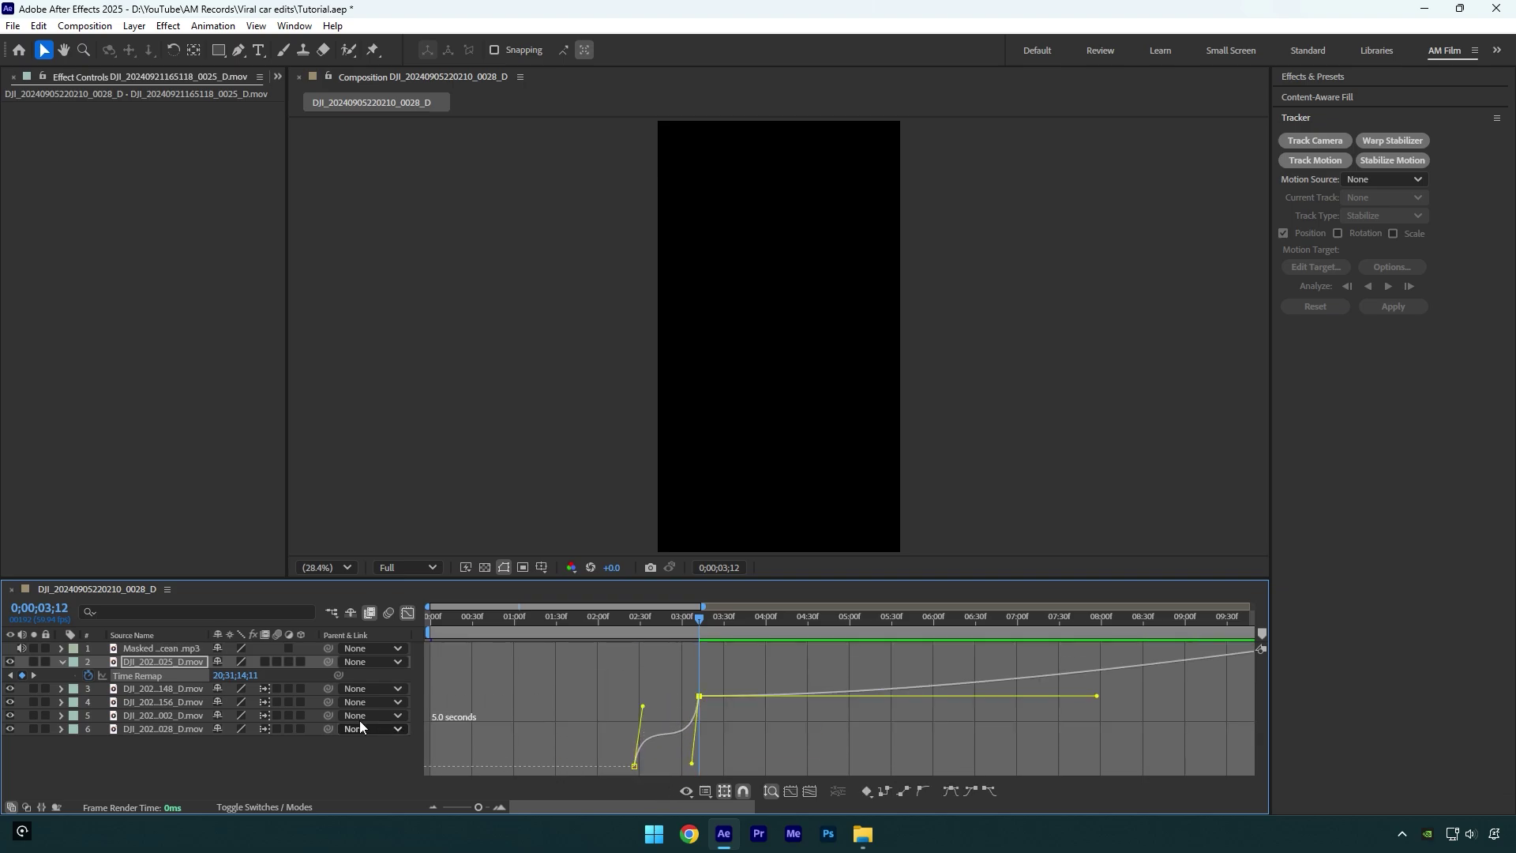
click(406, 612)
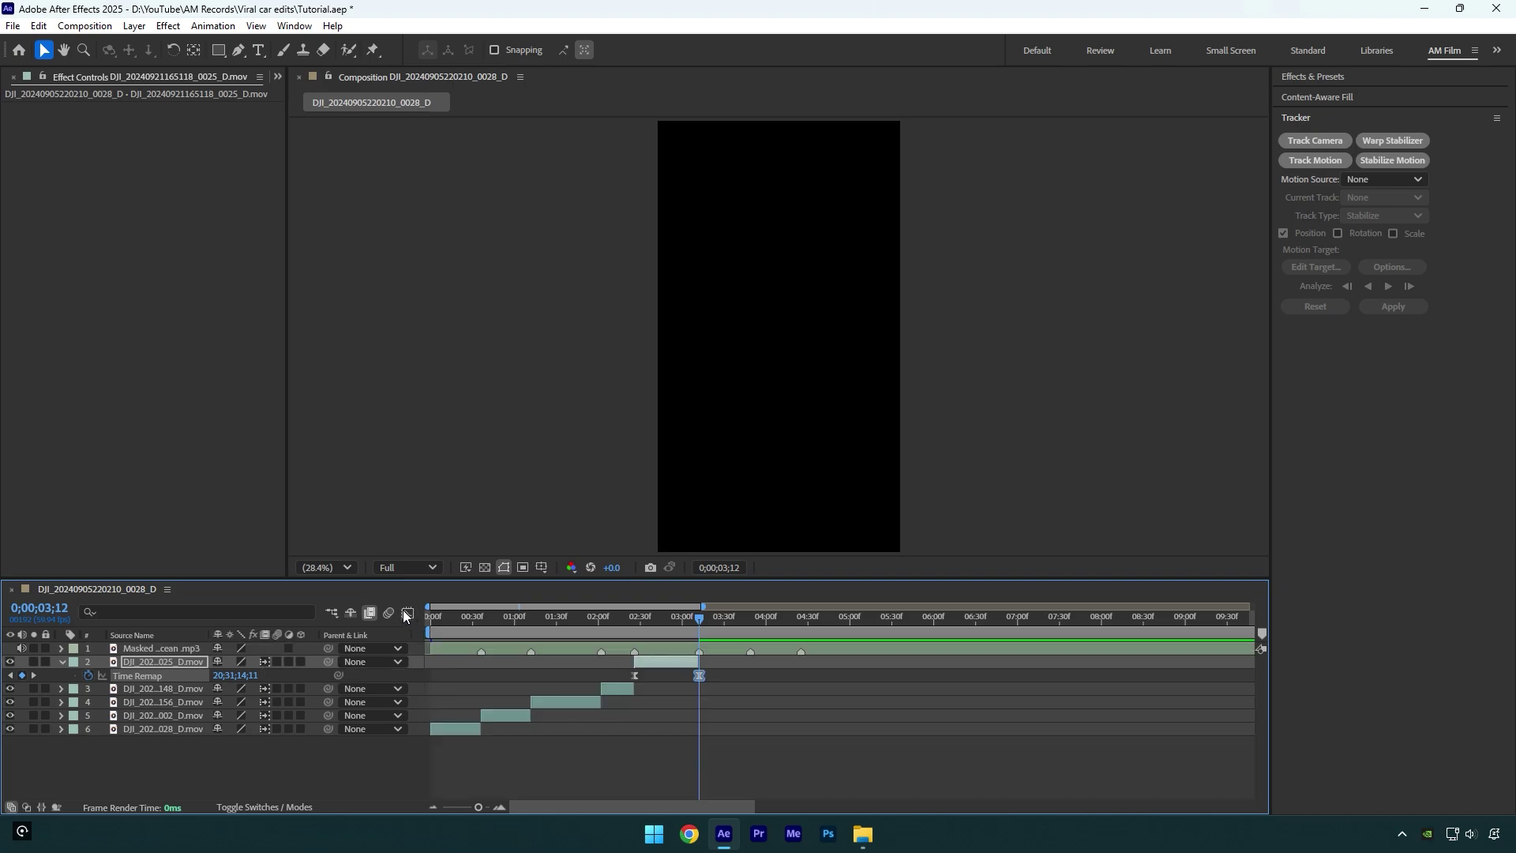
key(u)
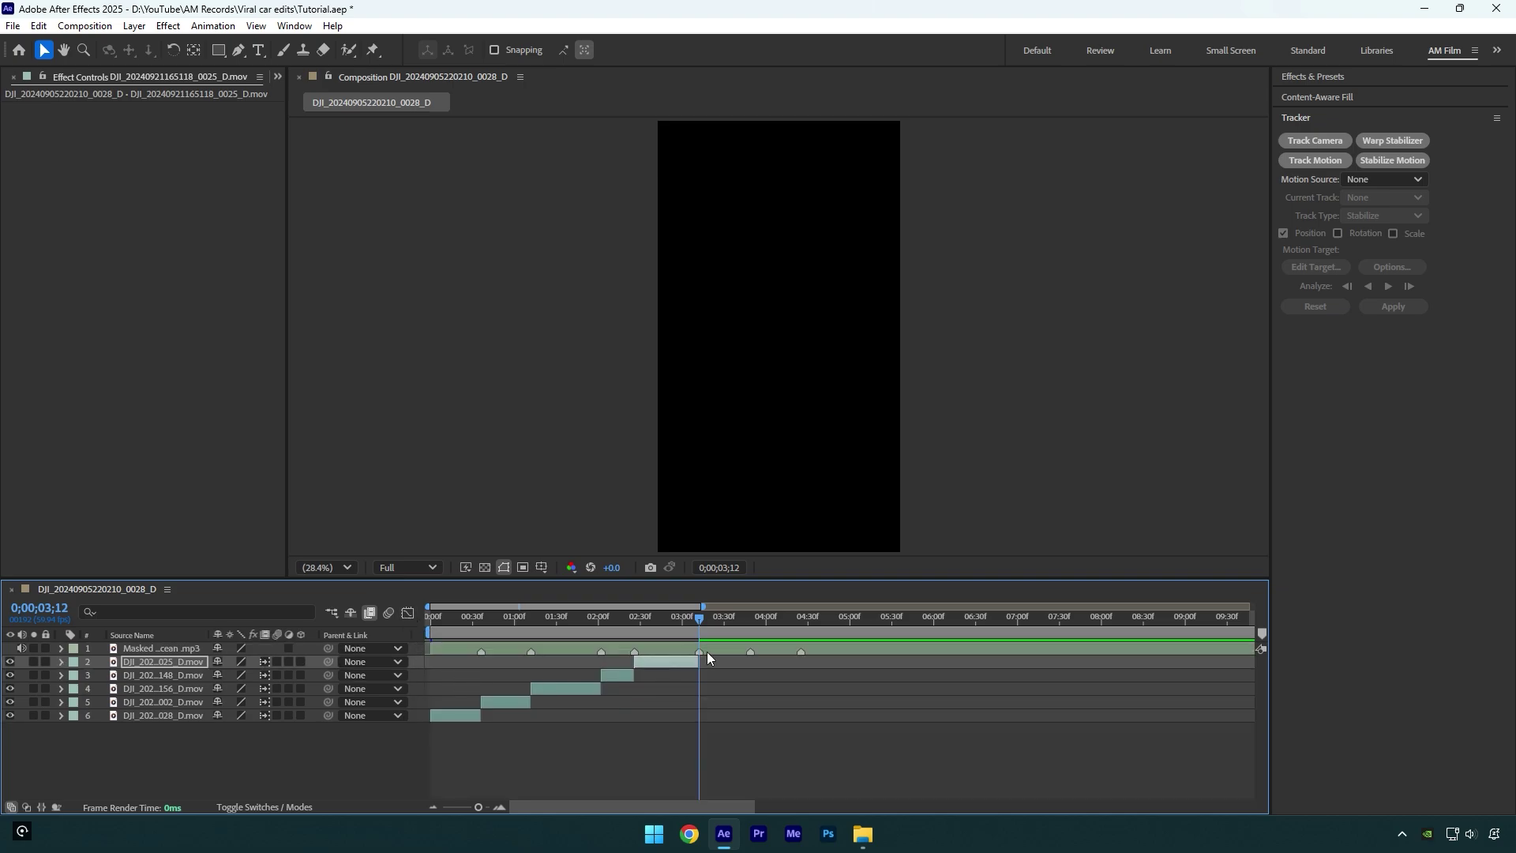
Trim the composition to a work area ending at 0;00;03;11 and preview the edit from the start.
key(Page_Up)
key(ctrl+shift+x)
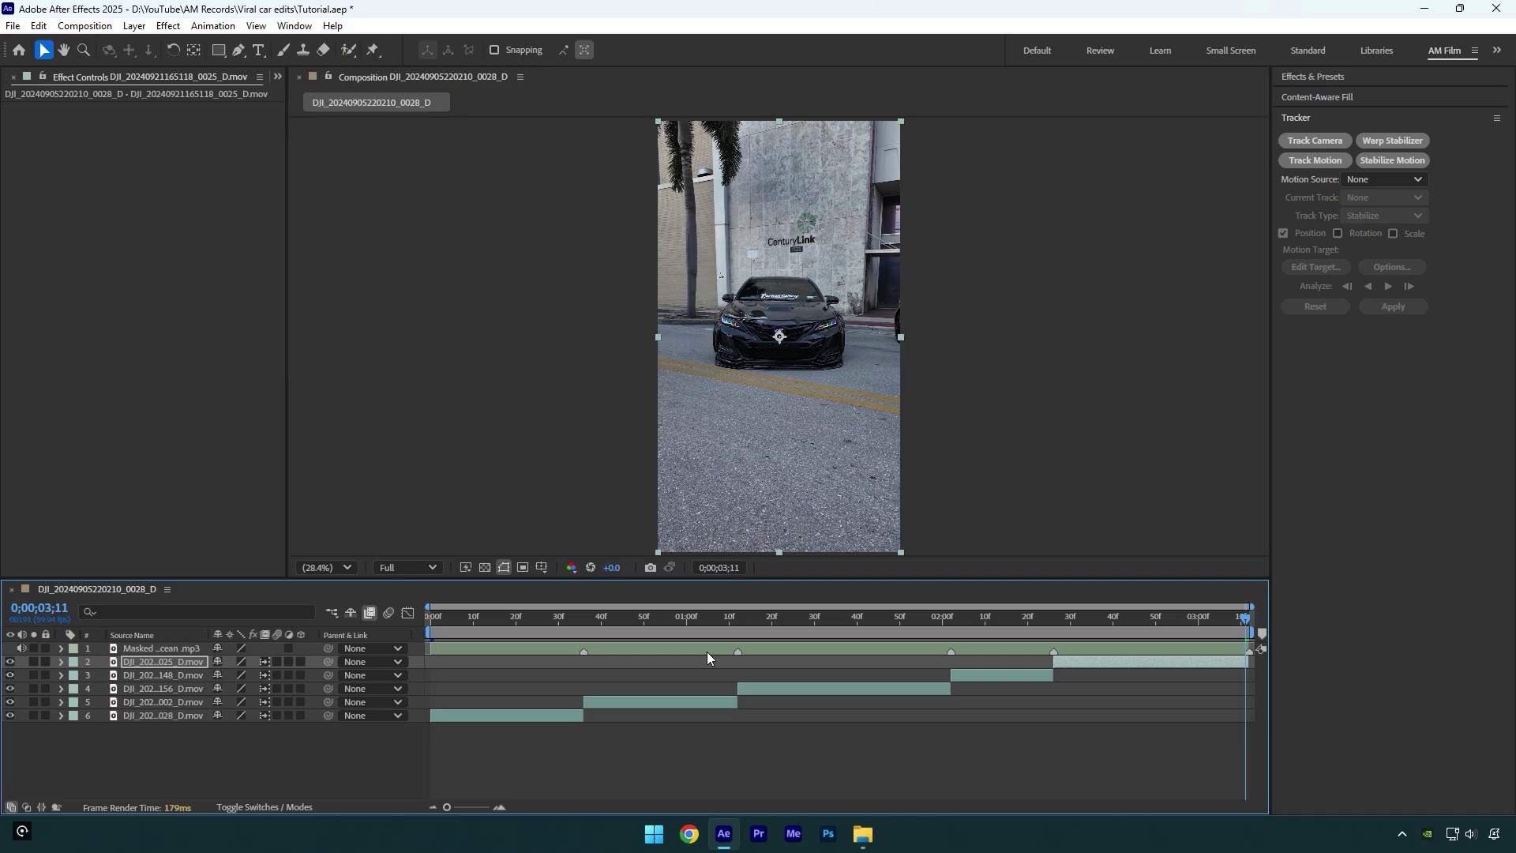
key(Home)
click(499, 766)
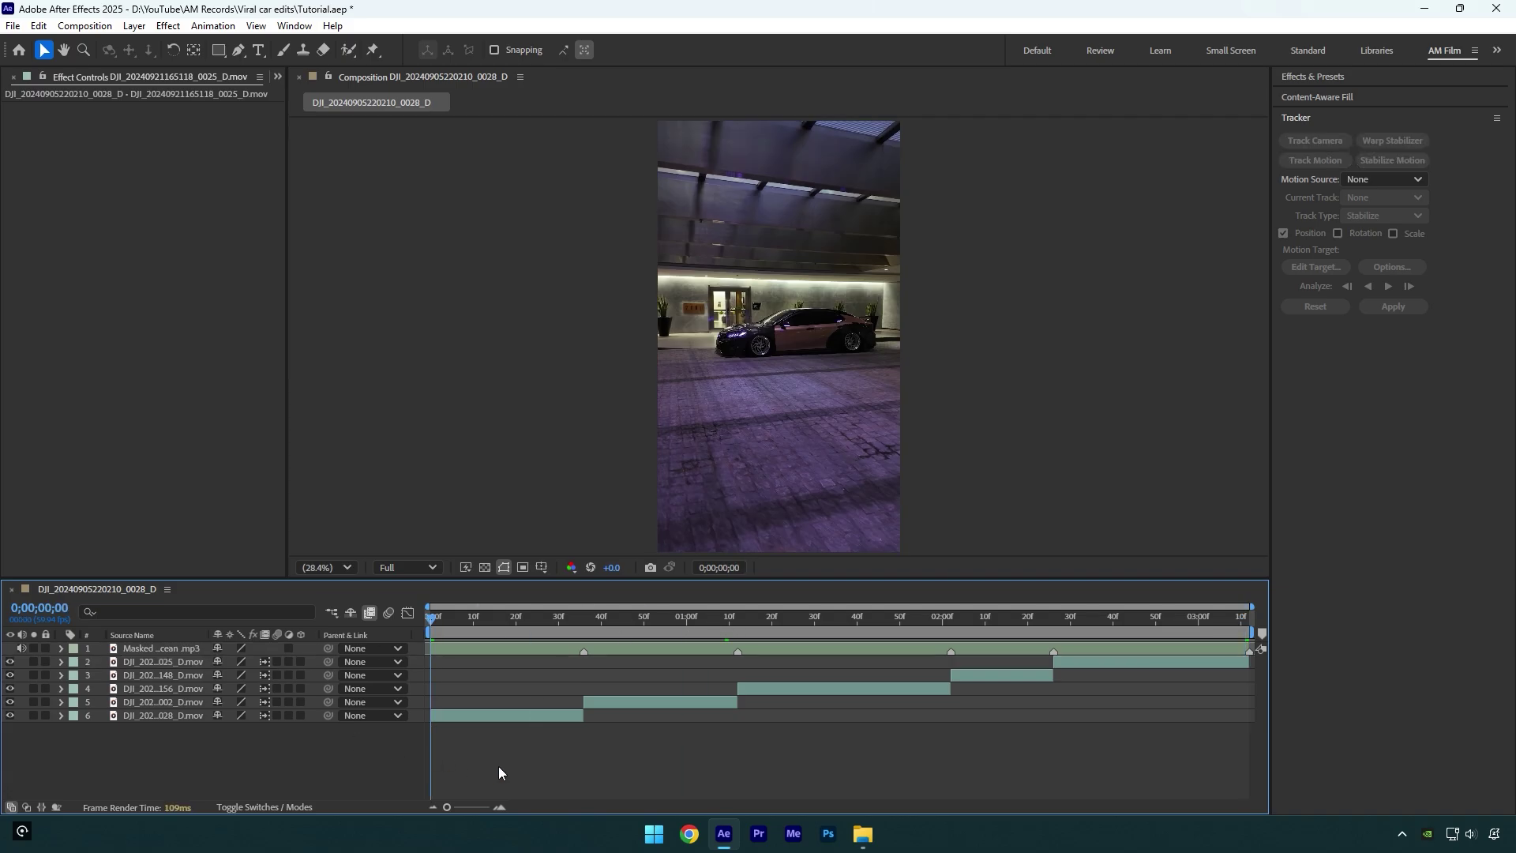
key(space)
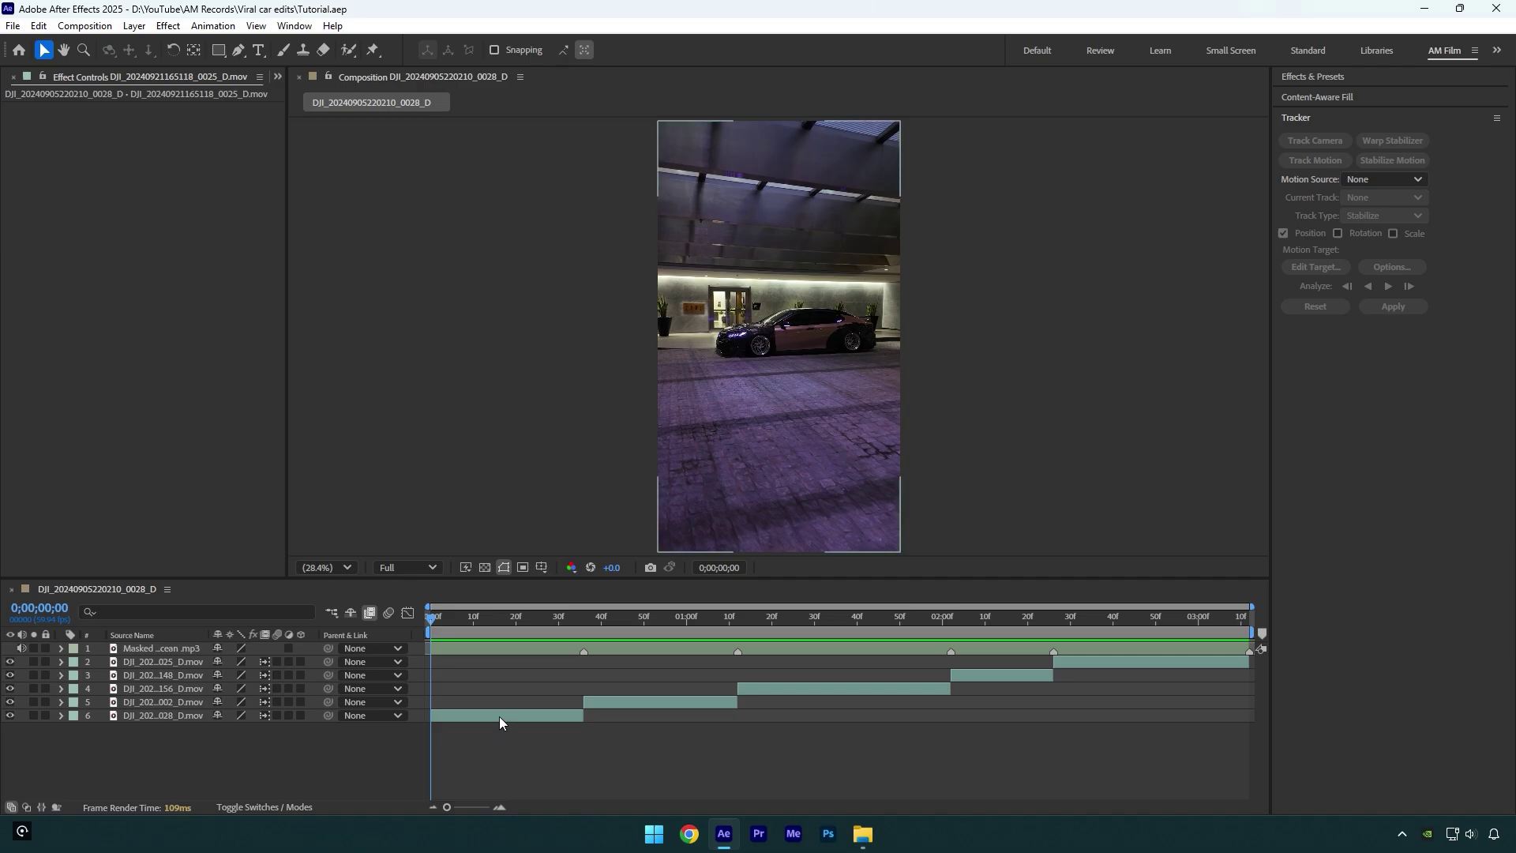
Pre-compose the 0028_D clip, moving all attributes into the new composition and adjusting its duration to the layer's time span.
click(499, 717)
right_click(499, 718)
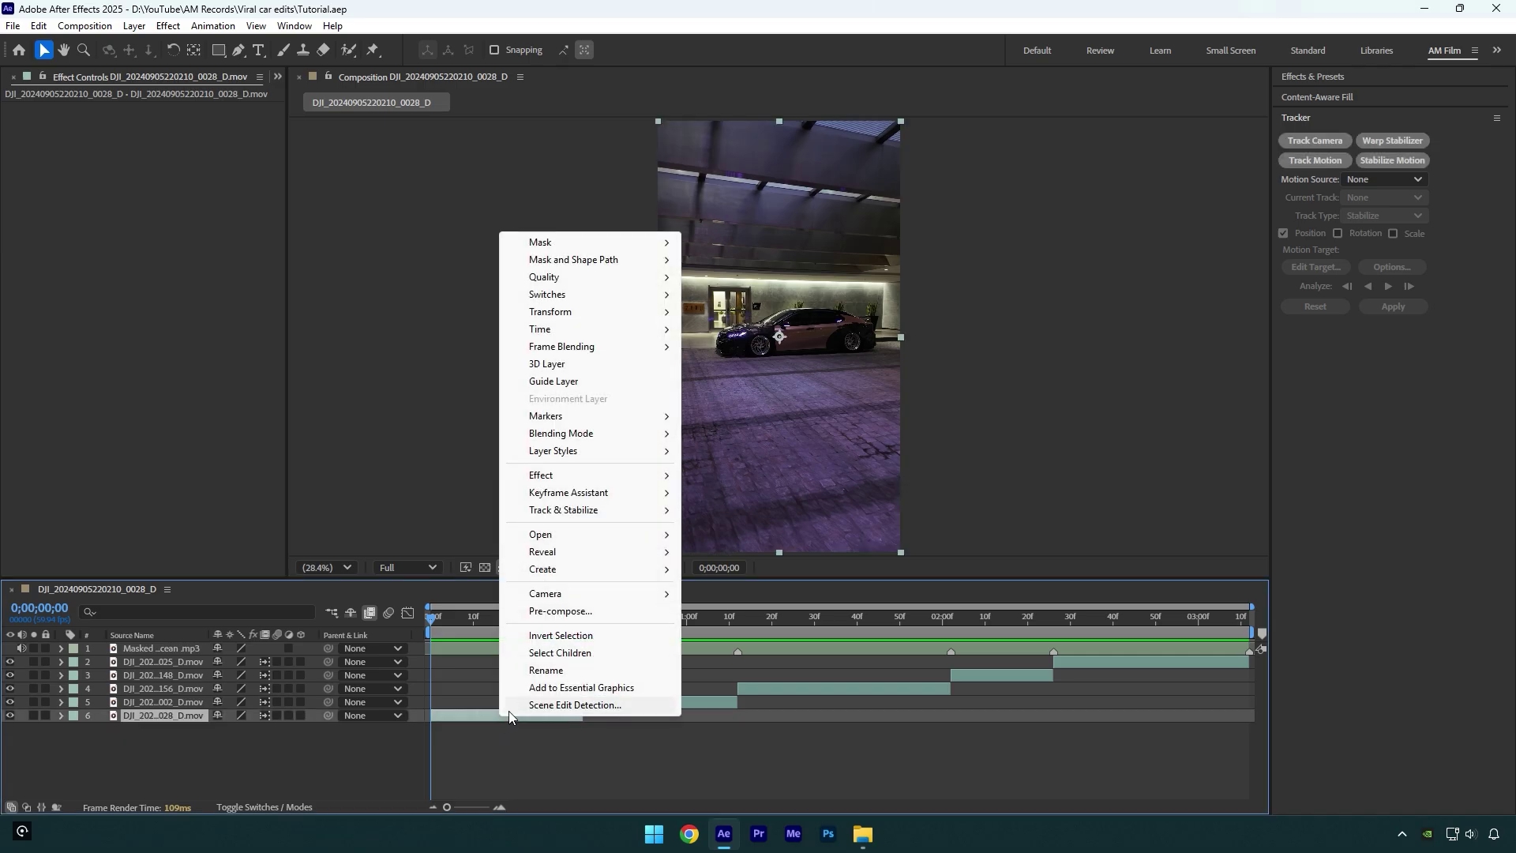
click(566, 612)
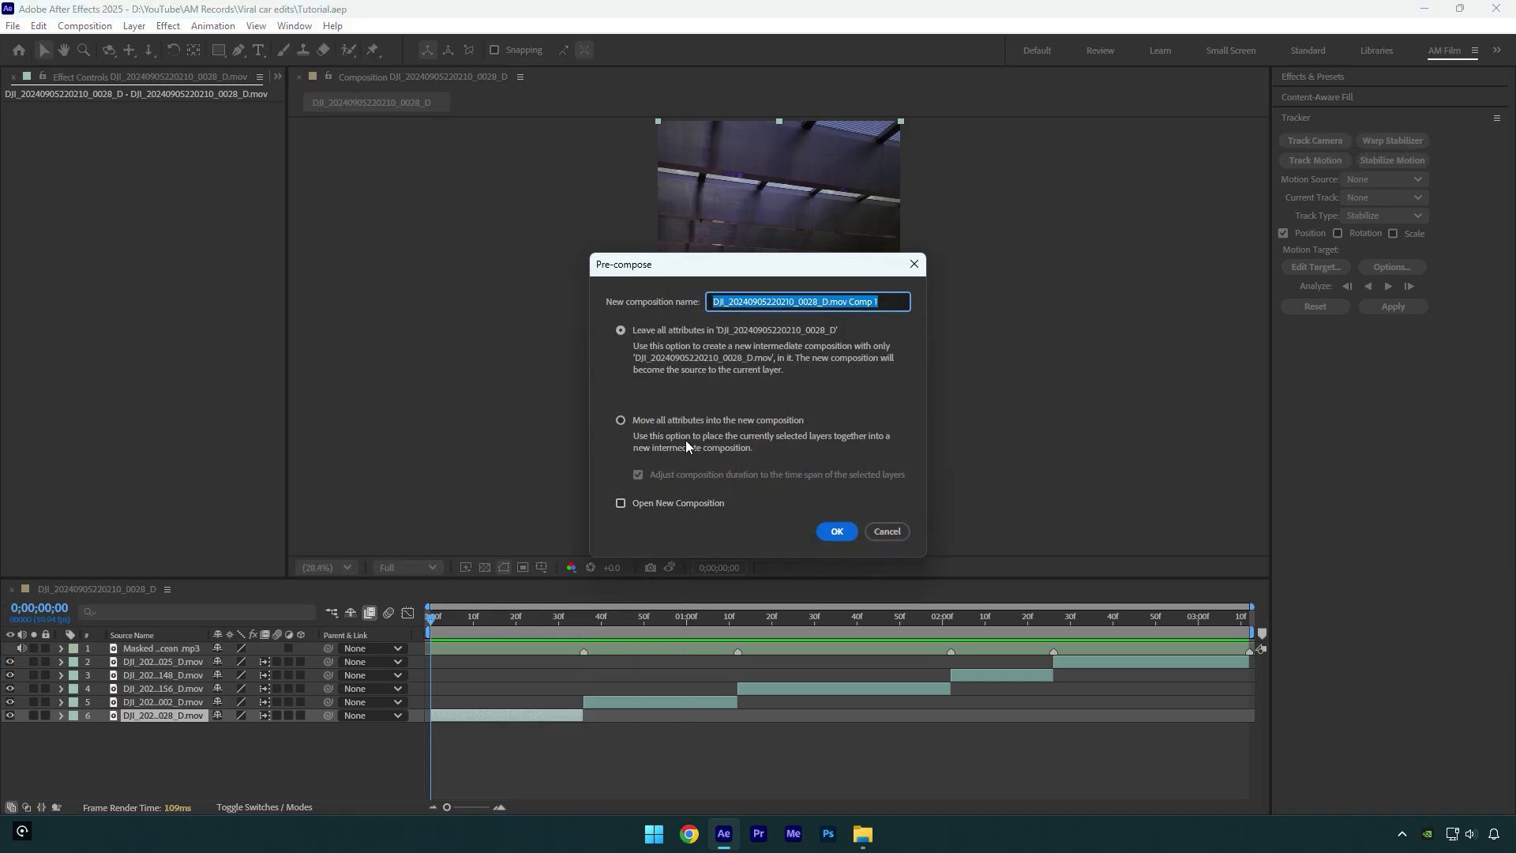
click(670, 421)
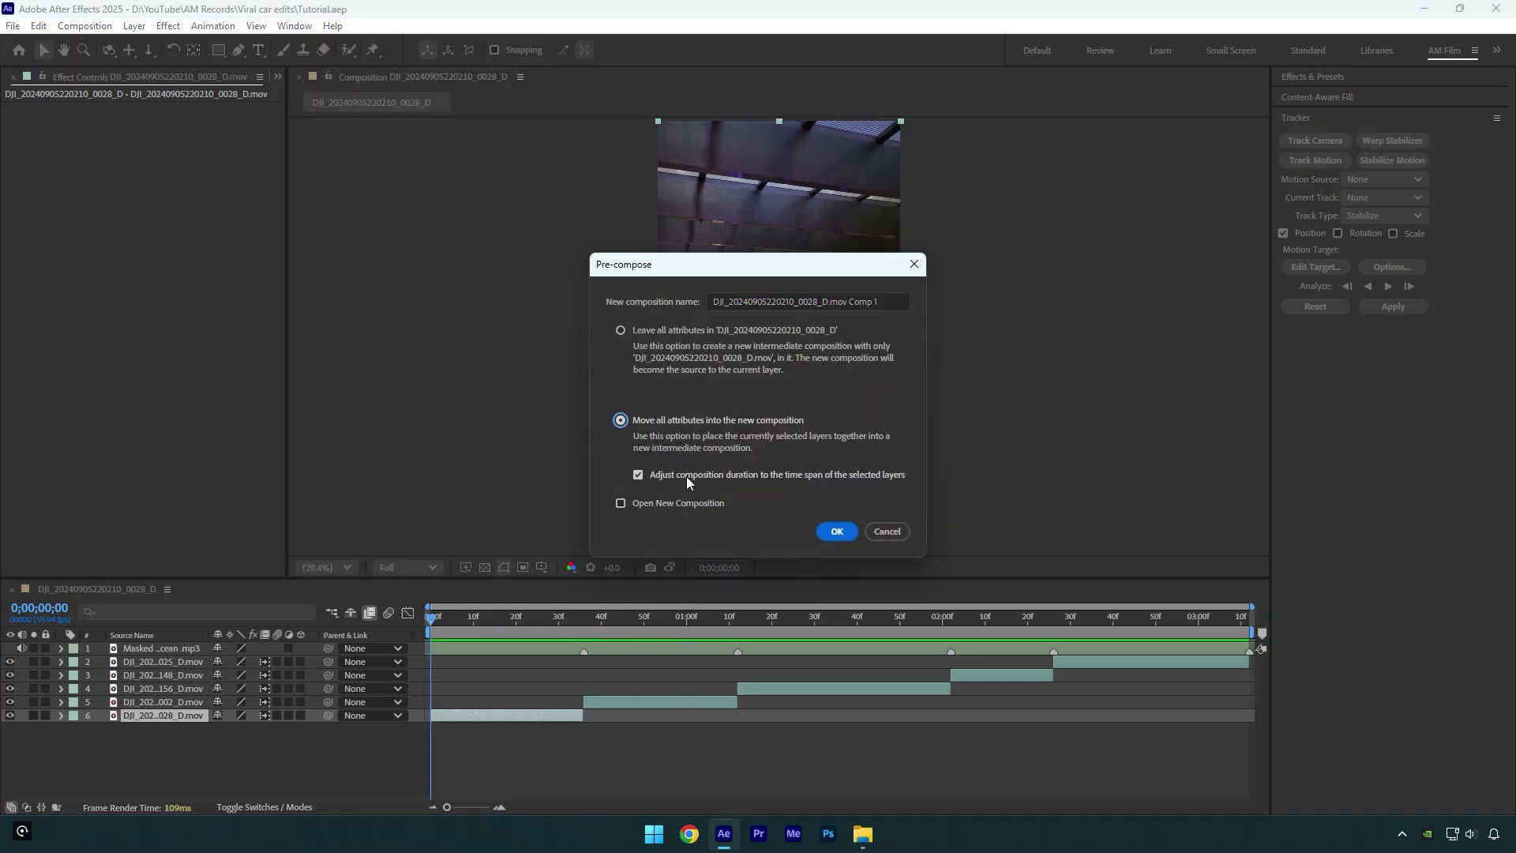
click(836, 531)
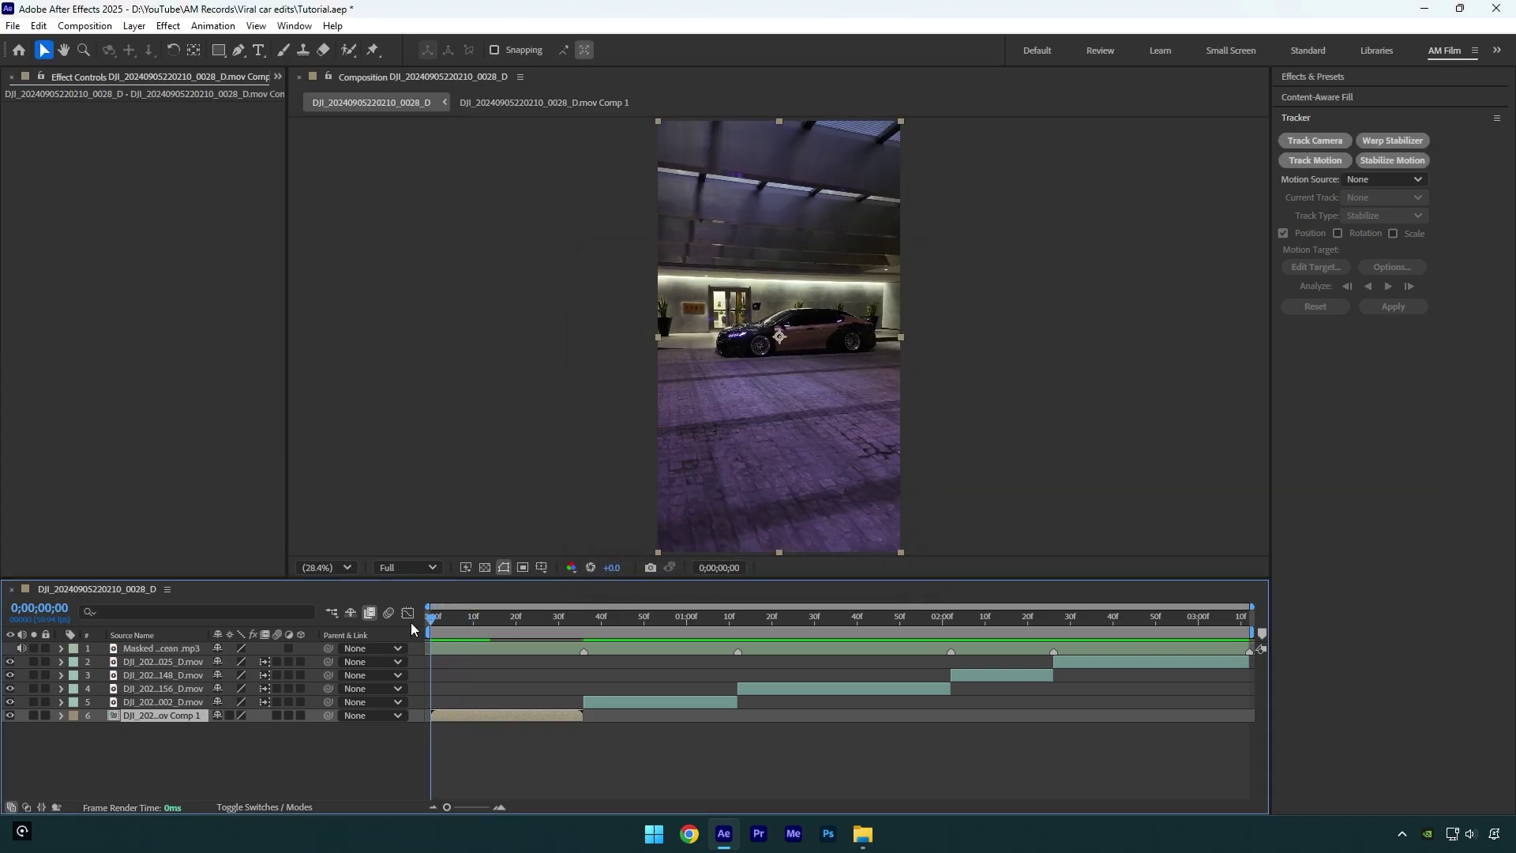
Start Stabilize Motion on the 0028_D pre-comp, placing the track point on the car's front wheel with a search region about 114 × 114.
click(1396, 158)
key(period)
key(period)
key(period)
key(period)
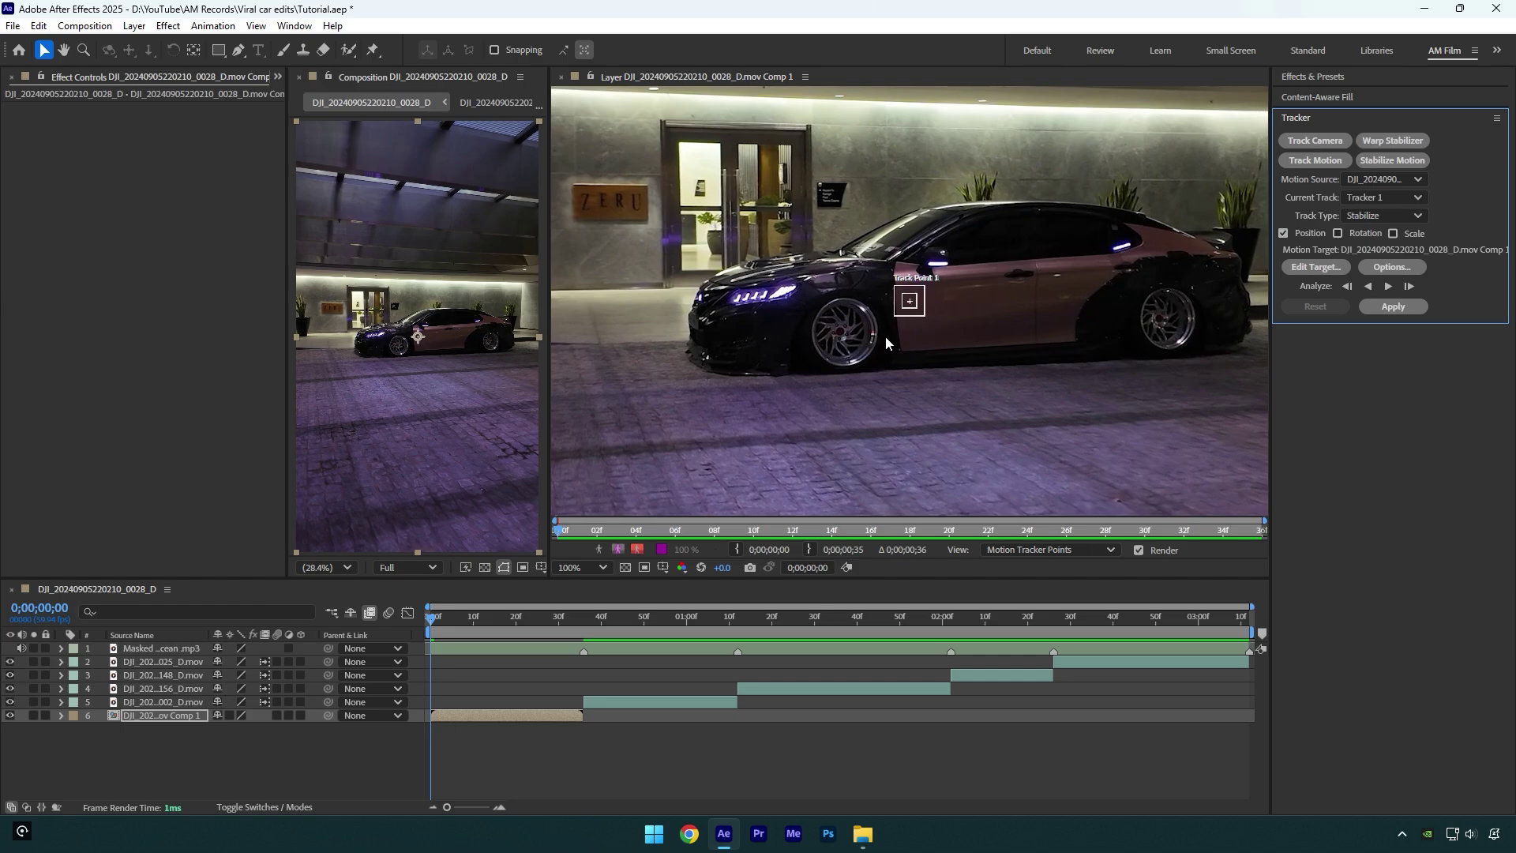
drag(923, 307, 886, 286)
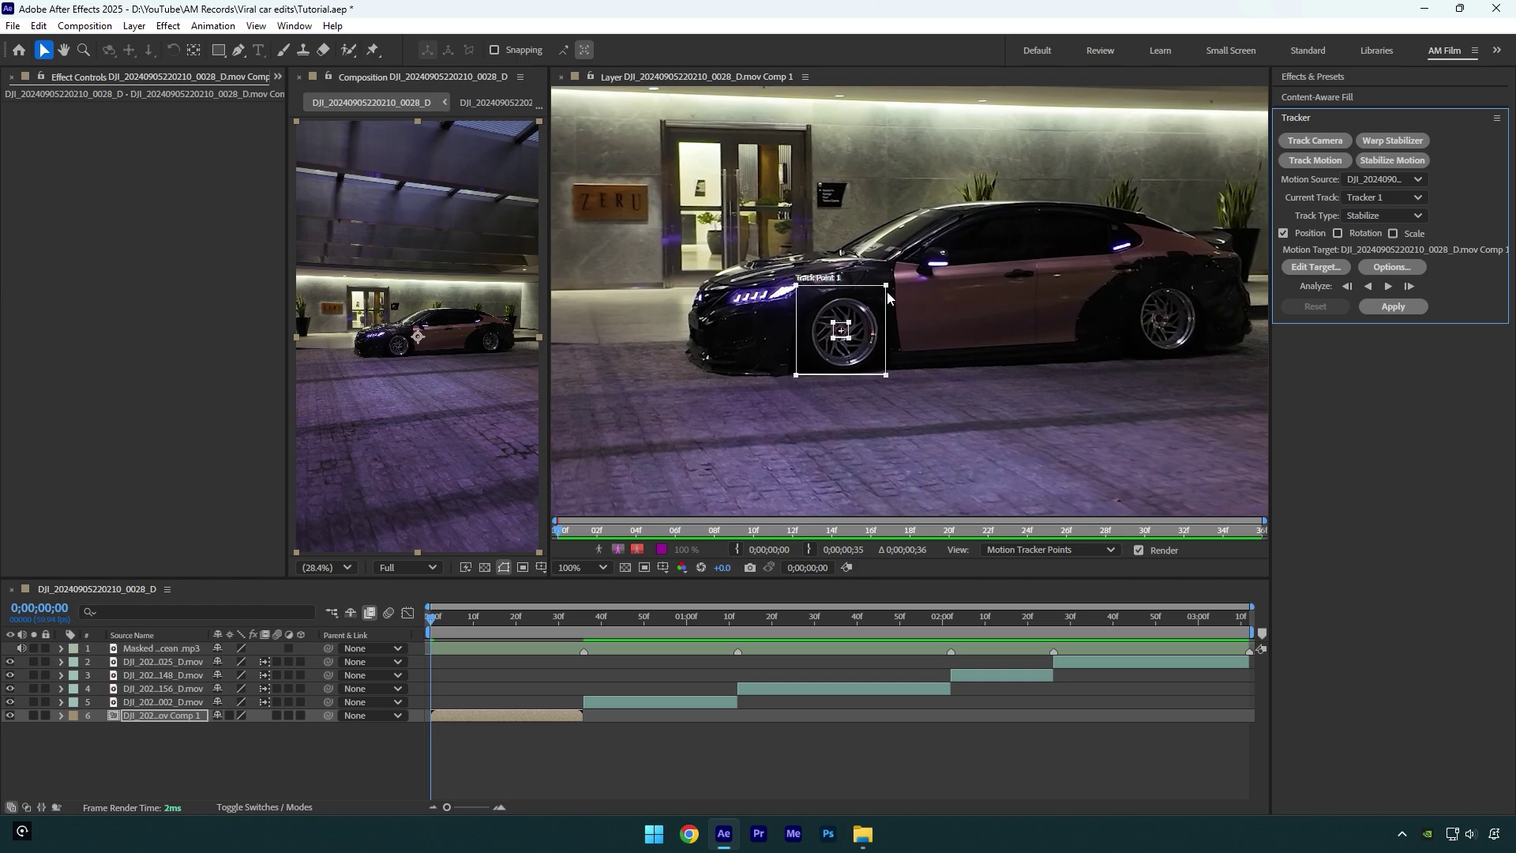
Set the motion tracker options to the RGB channel with Adapt Feature On Every Frame enabled.
click(1392, 267)
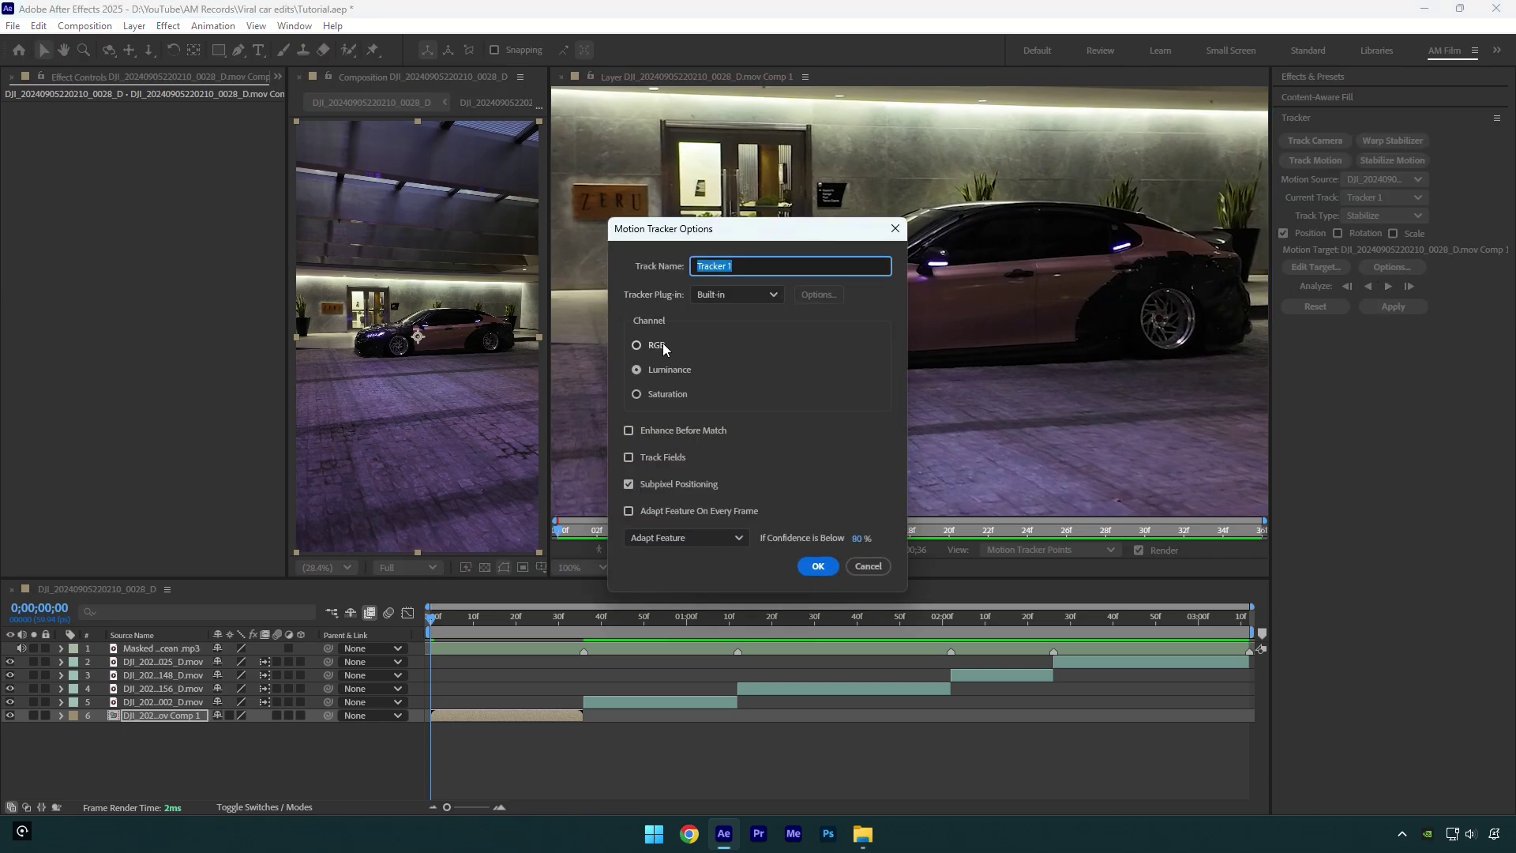
click(661, 345)
click(662, 510)
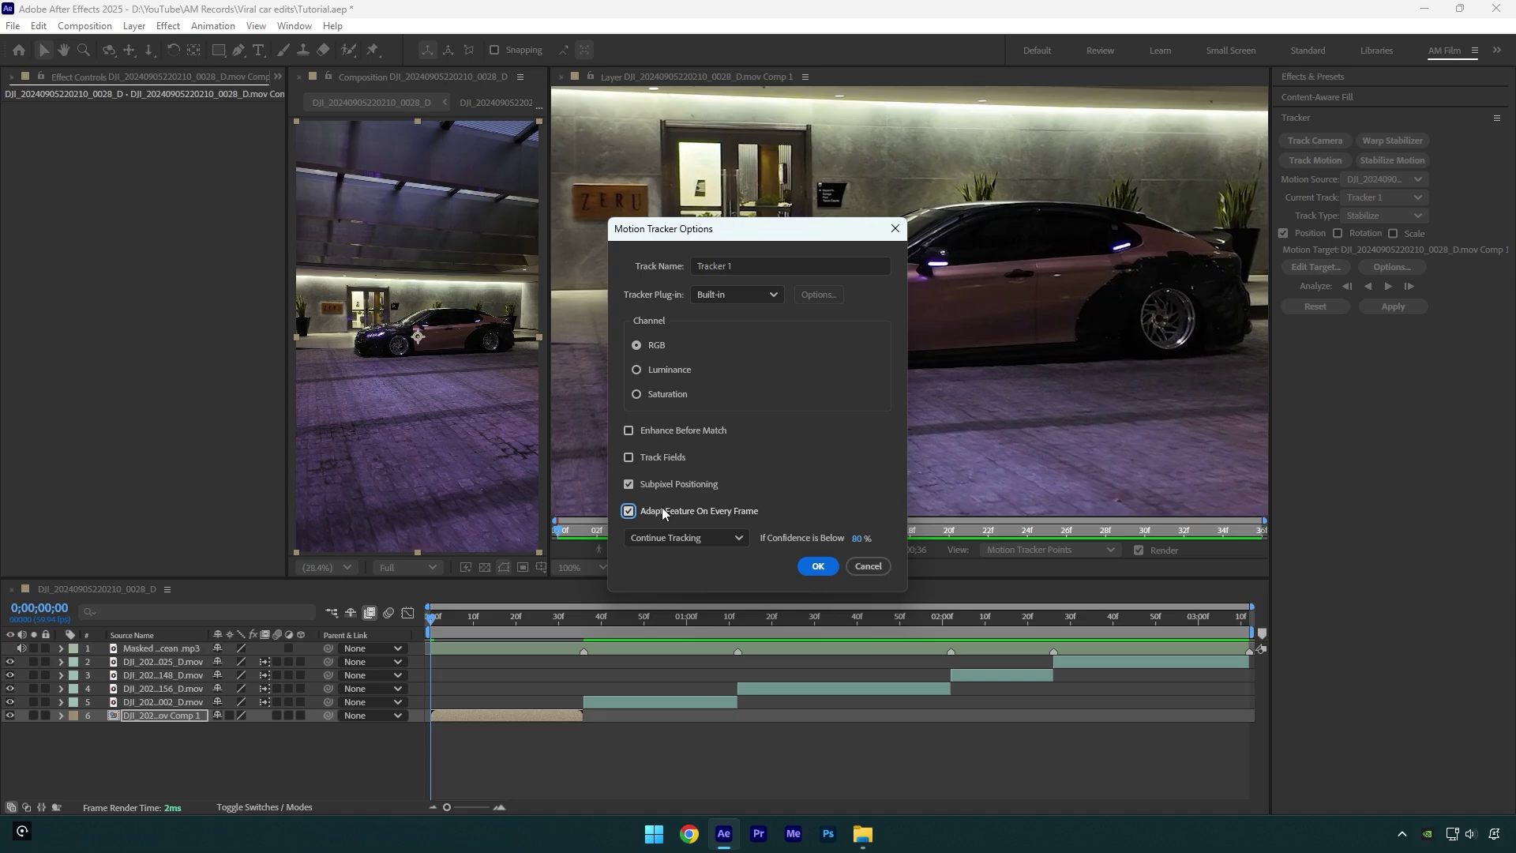
click(820, 566)
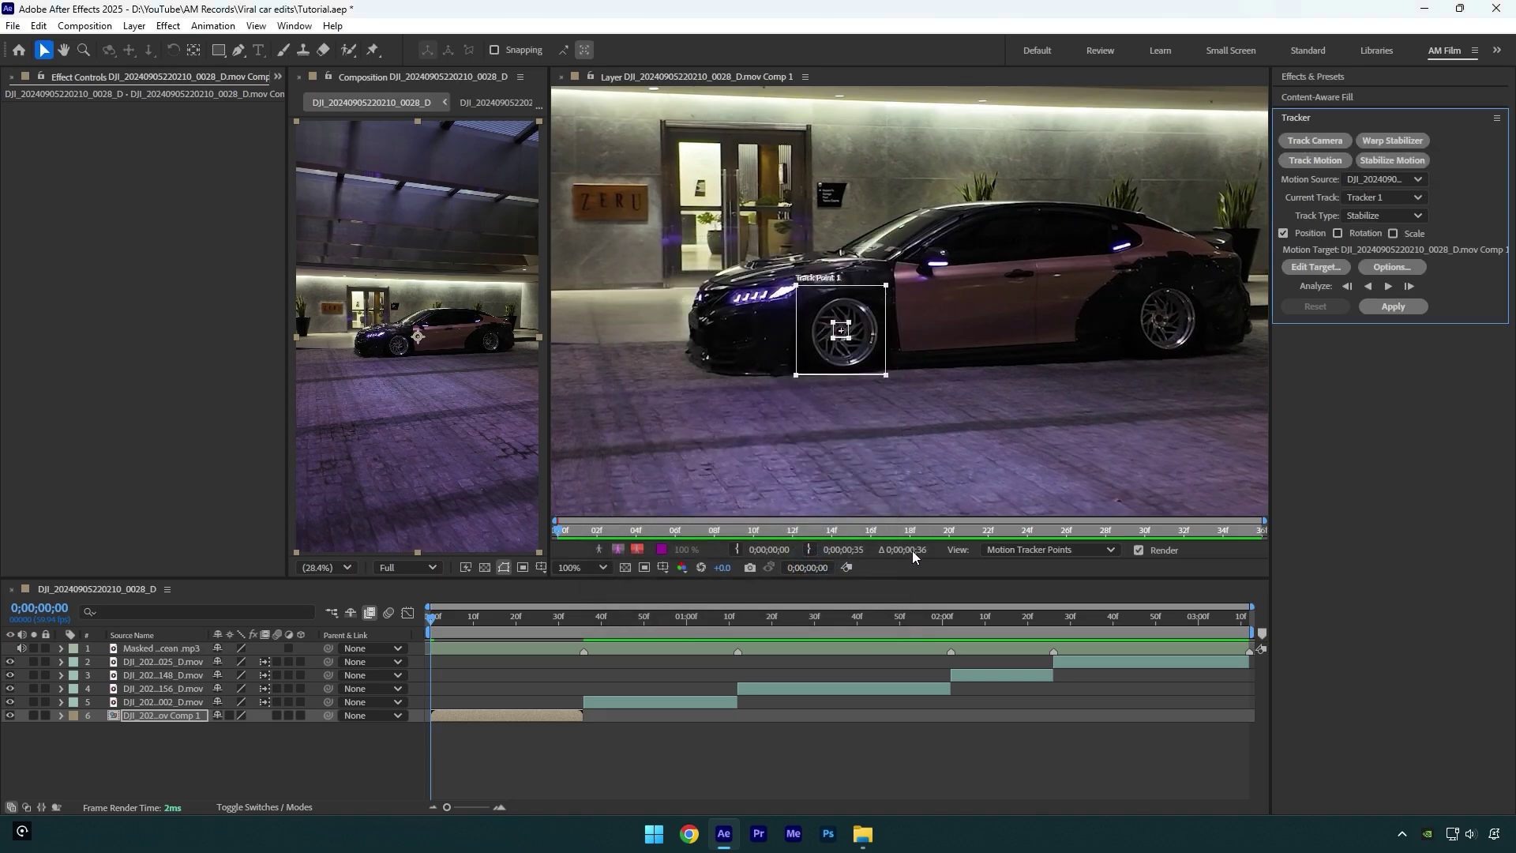
Analyze the front wheel track forward through the pre-comp, apply the stabilization and return to the composition view.
click(1394, 286)
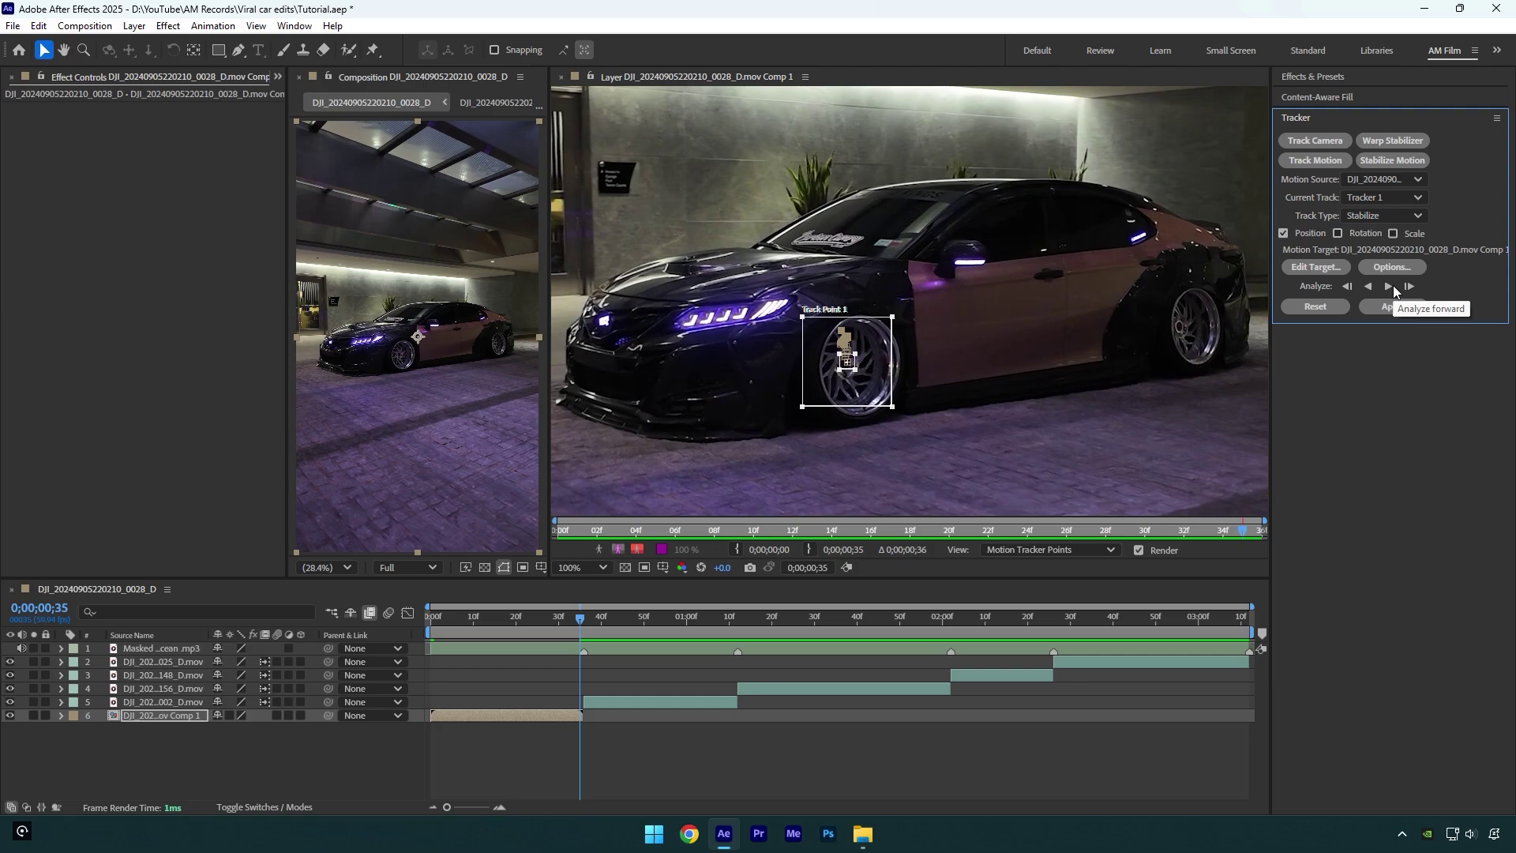
click(1401, 307)
click(778, 431)
click(561, 77)
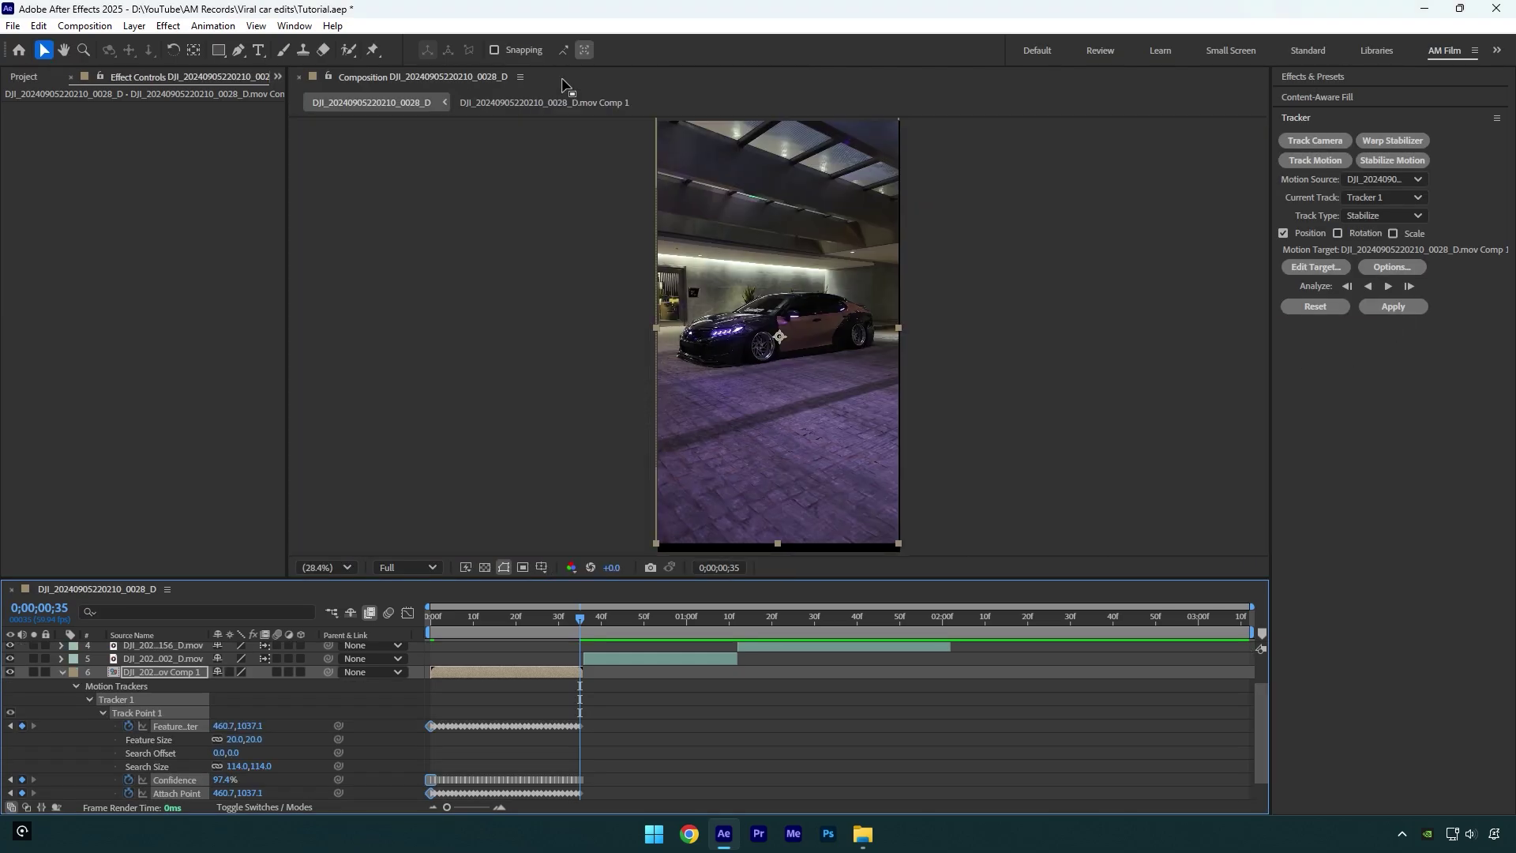
Scale the stabilized 0028_D pre-comp up to 118% to cover the exposed frame edges.
mouse_move(573, 617)
mouse_down()
mouse_move(446, 625)
mouse_move(566, 619)
mouse_up()
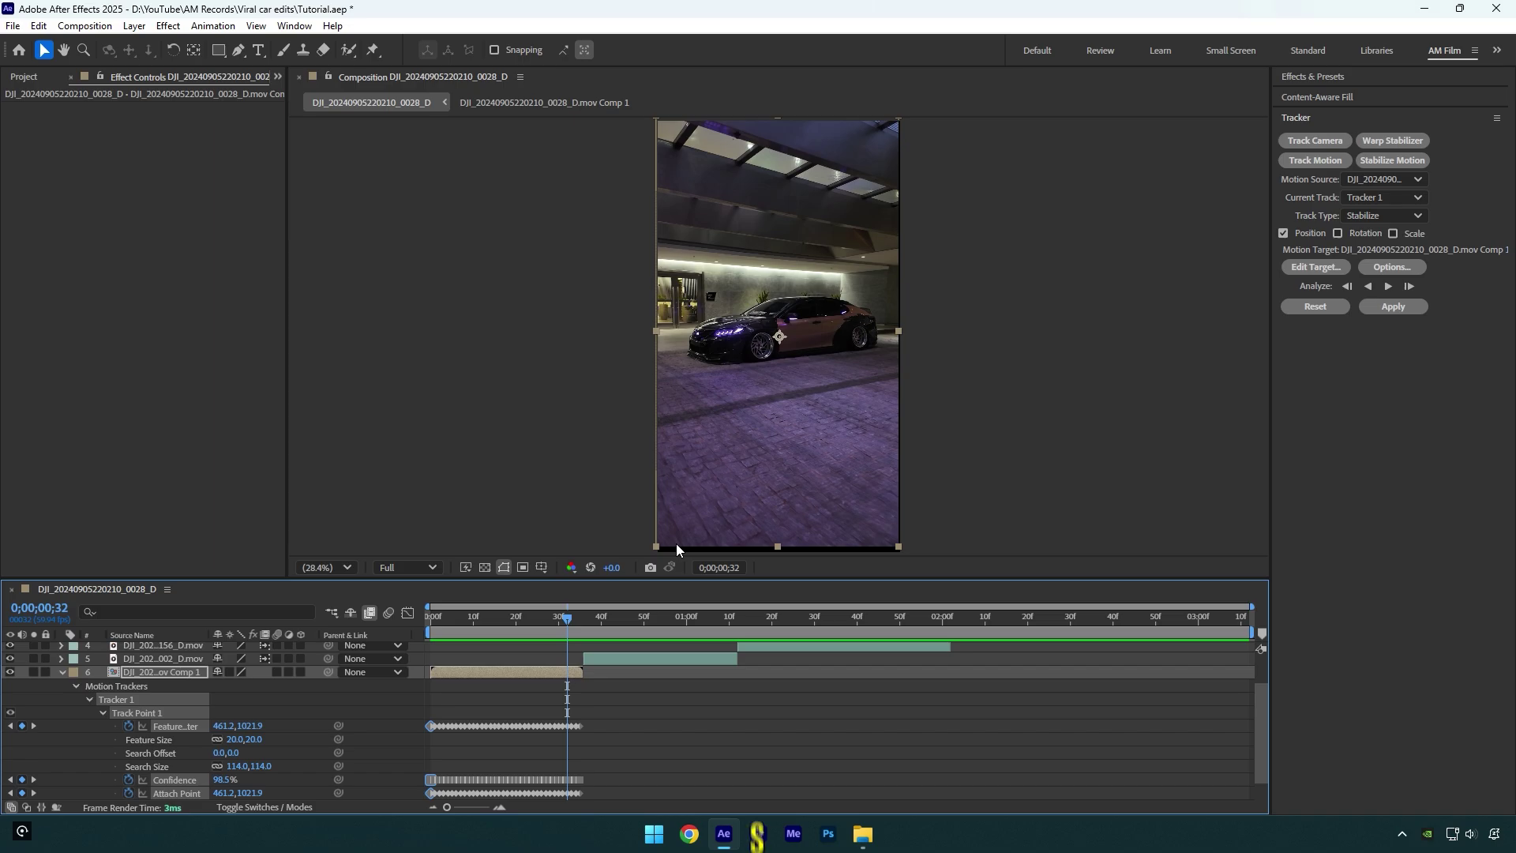
key(s)
drag(232, 735, 245, 732)
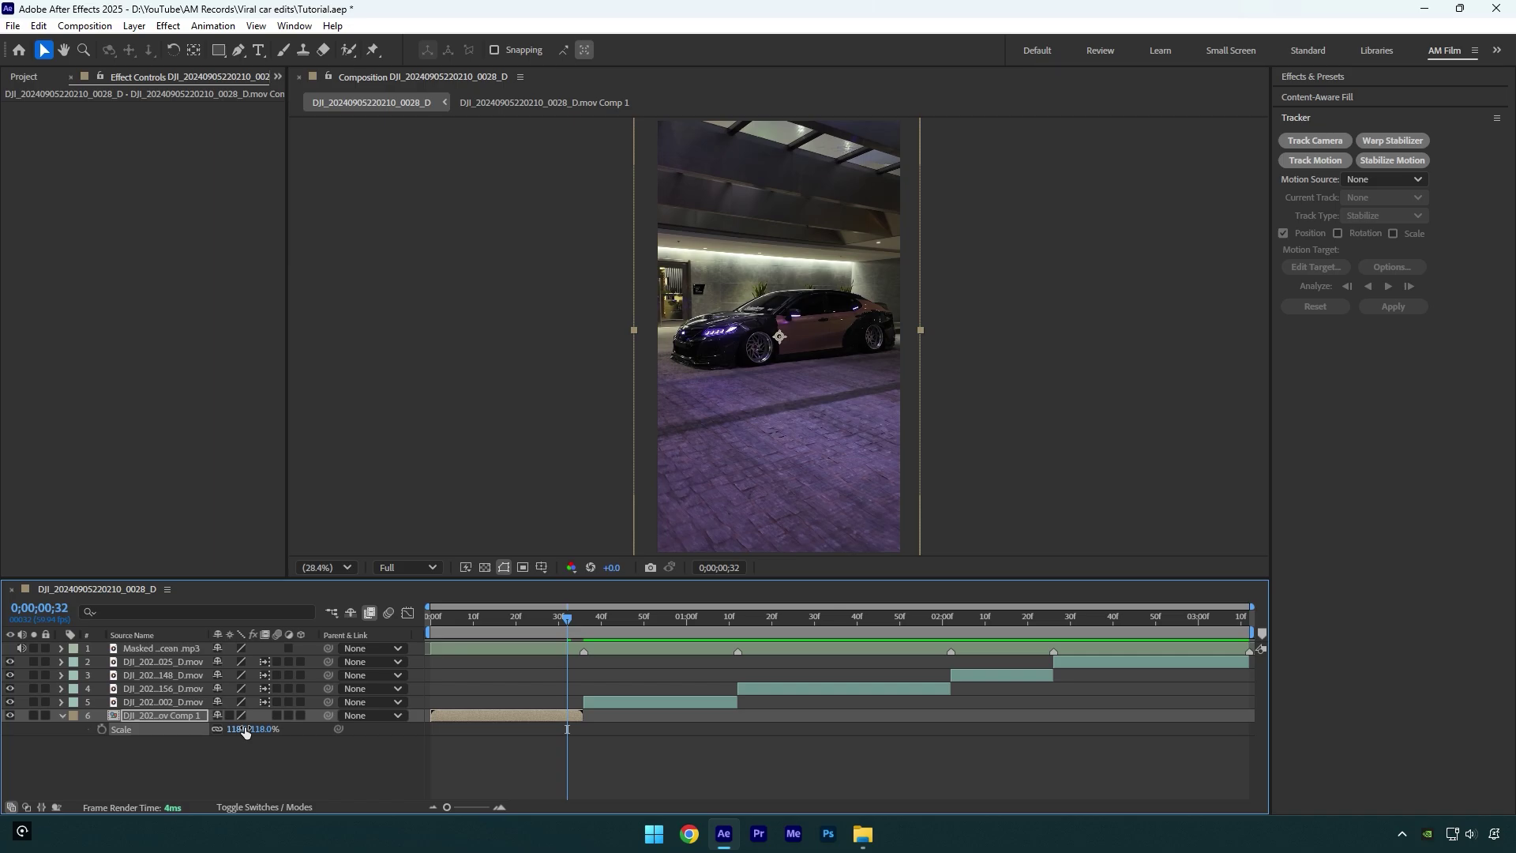
Show the proportional grid and reposition the 0028_D pre-comp so the car's front wheel sits near the centre lines.
click(542, 568)
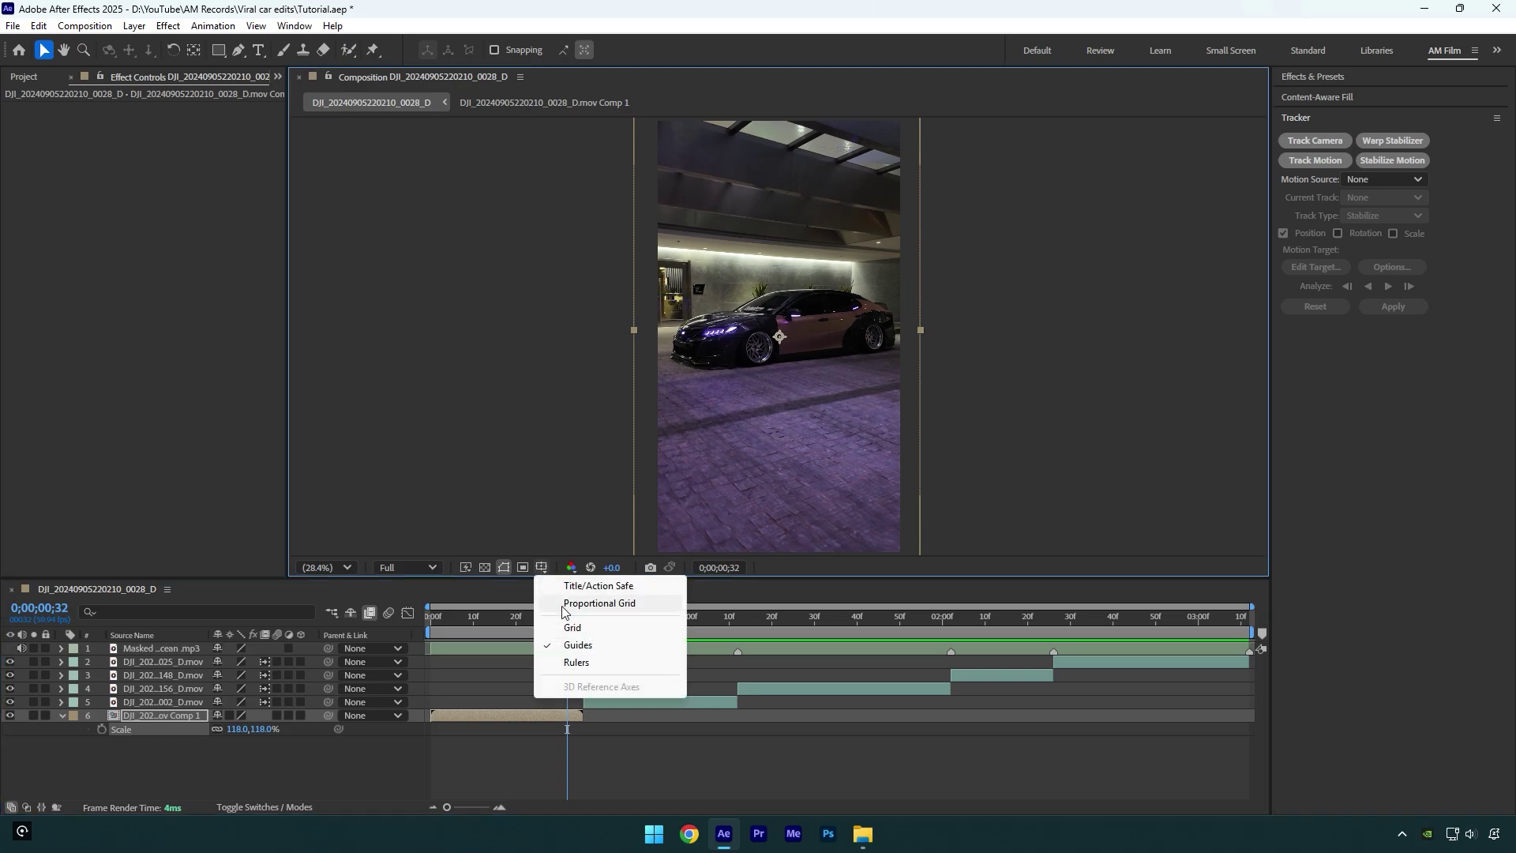
click(640, 601)
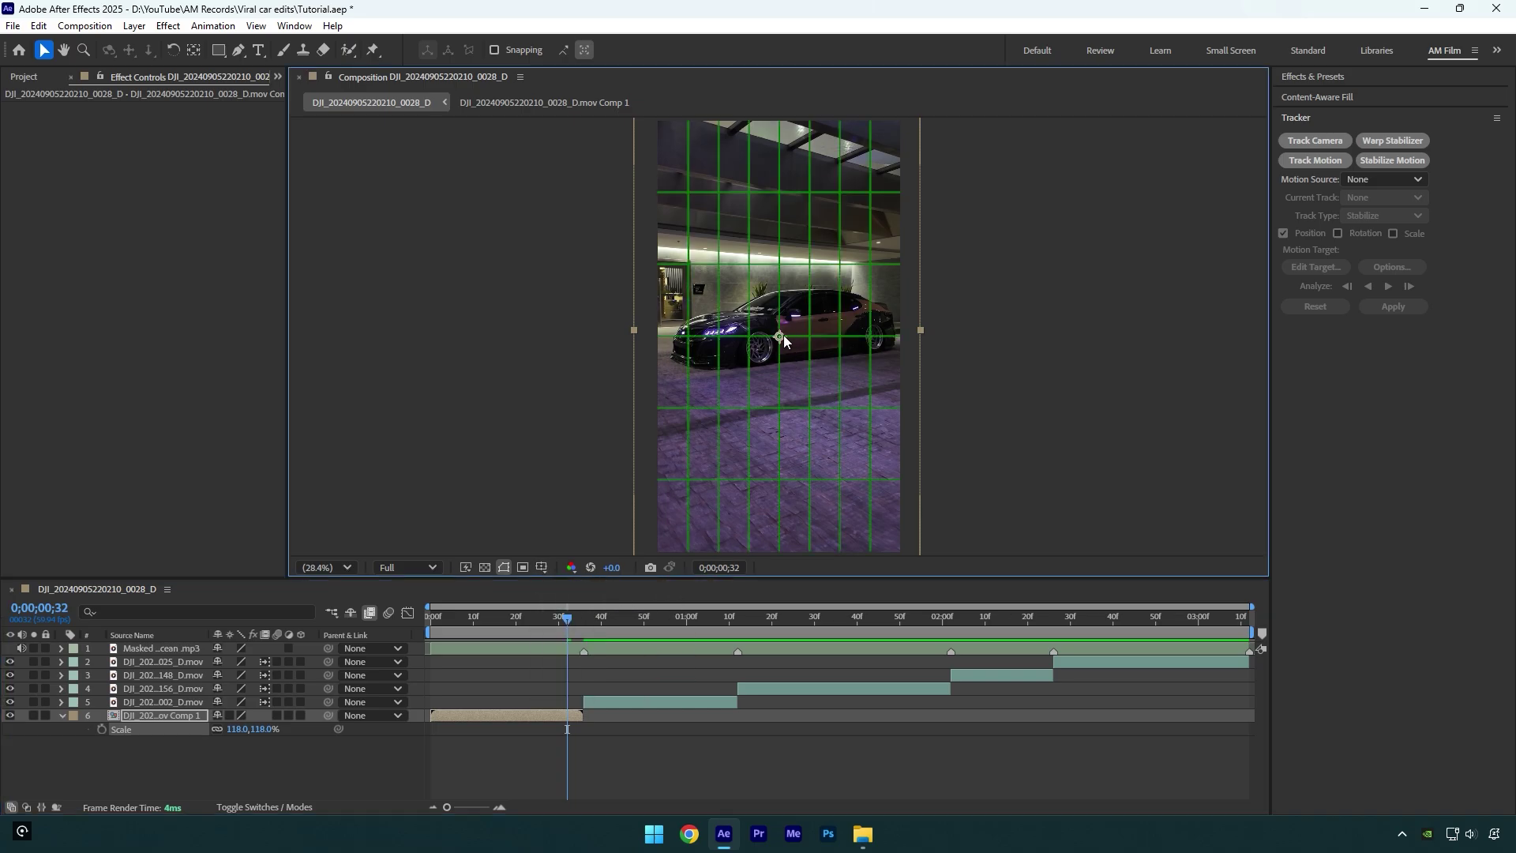
drag(770, 399, 799, 389)
Set the 0028_D pre-comp's scale to 120% and preview the clip to check its frame edges.
mouse_move(569, 618)
mouse_down()
mouse_move(427, 615)
mouse_move(576, 616)
mouse_move(458, 609)
mouse_move(550, 612)
mouse_up()
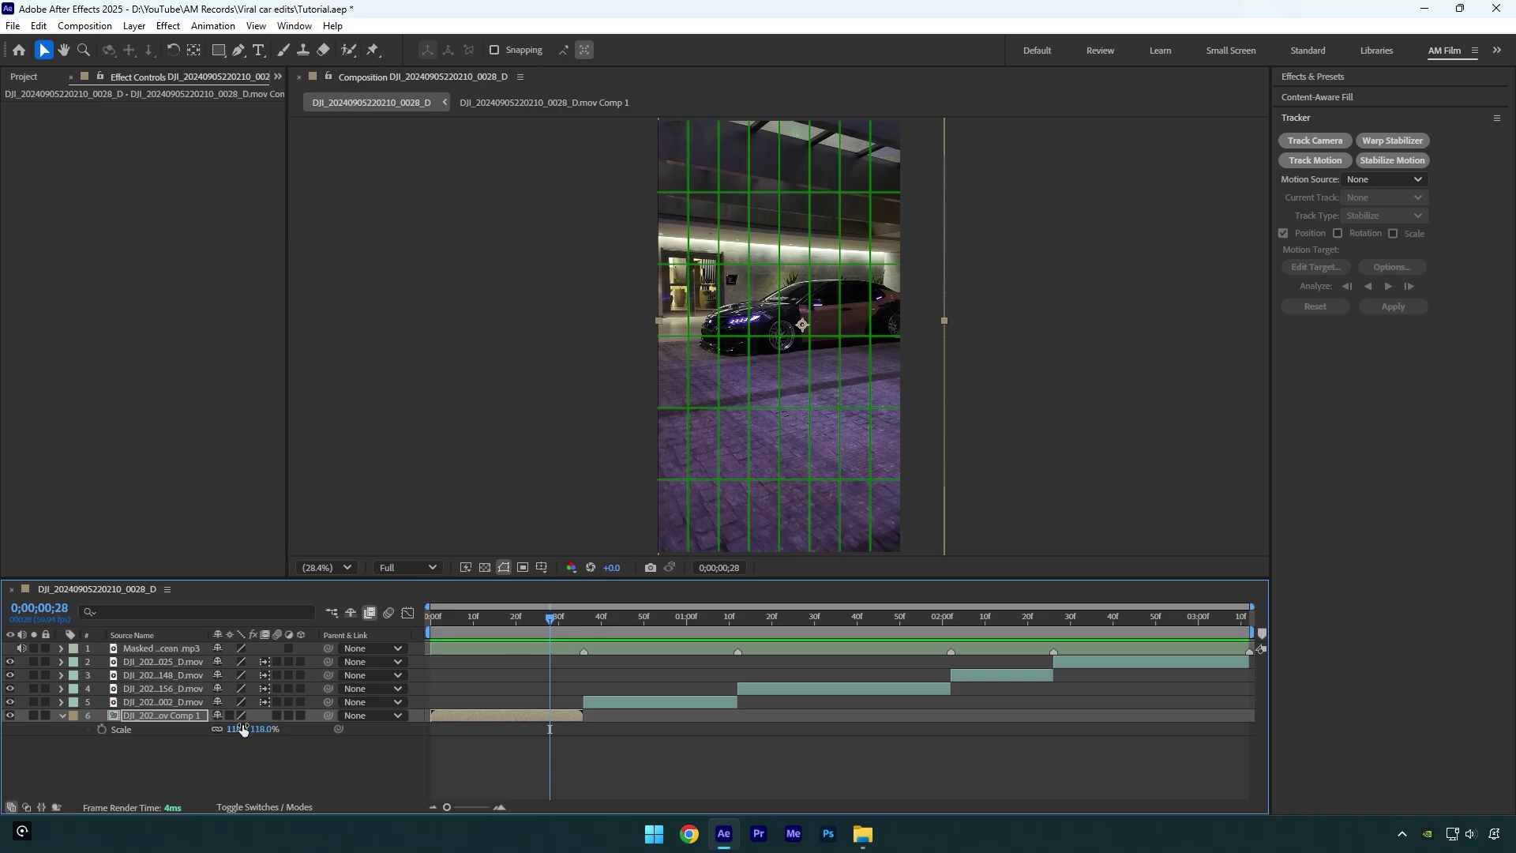
key(Up)
key(Return)
key(space)
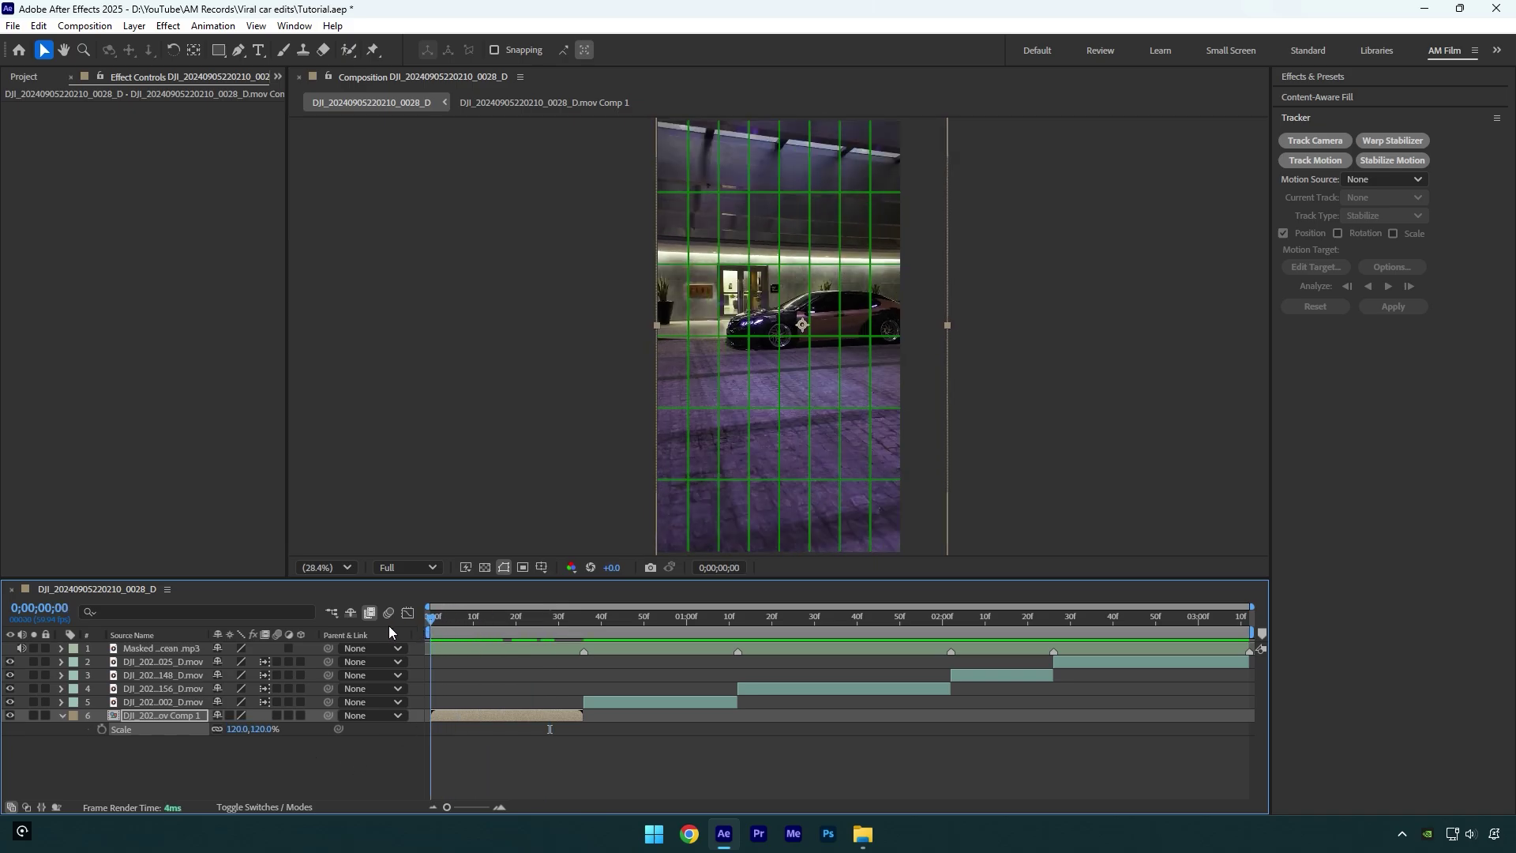
click(518, 629)
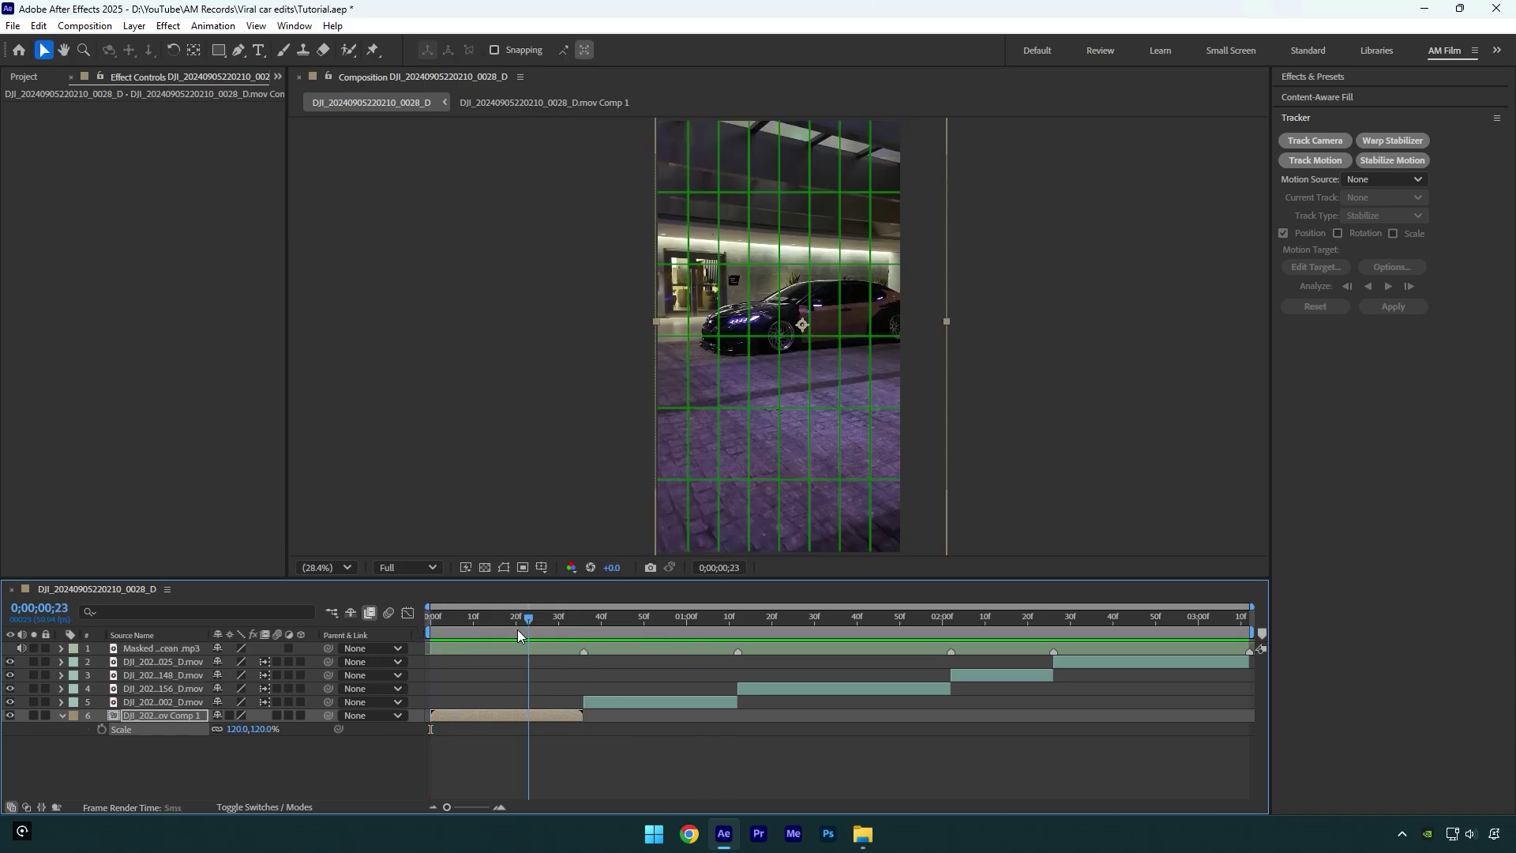
click(470, 632)
key(Home)
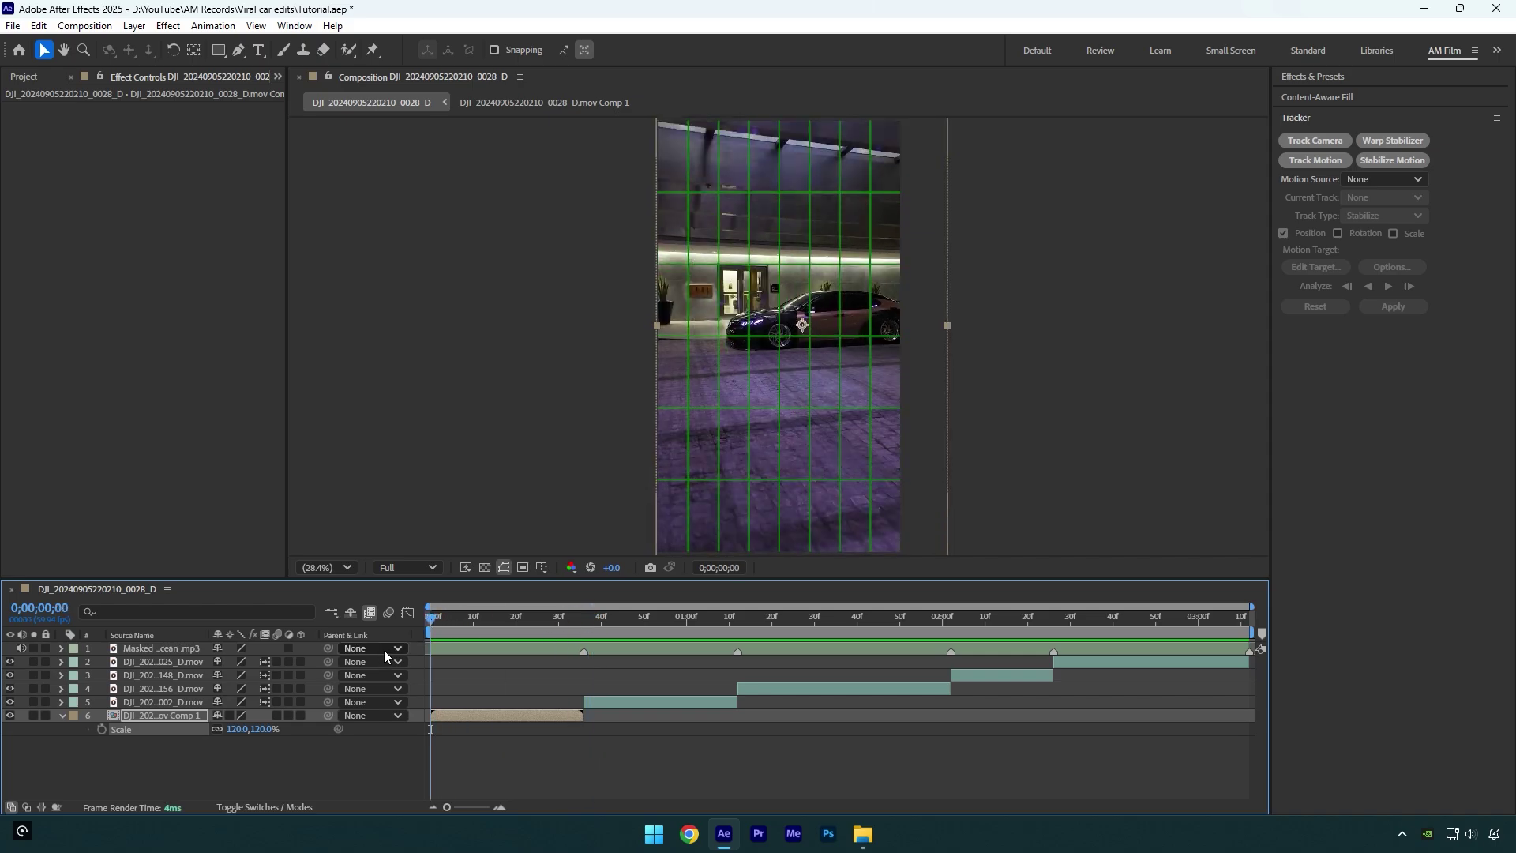
Pre-compose the 0002_D clip, moving all attributes into the new composition and adjusting its duration to the layer's time span.
drag(462, 619, 584, 624)
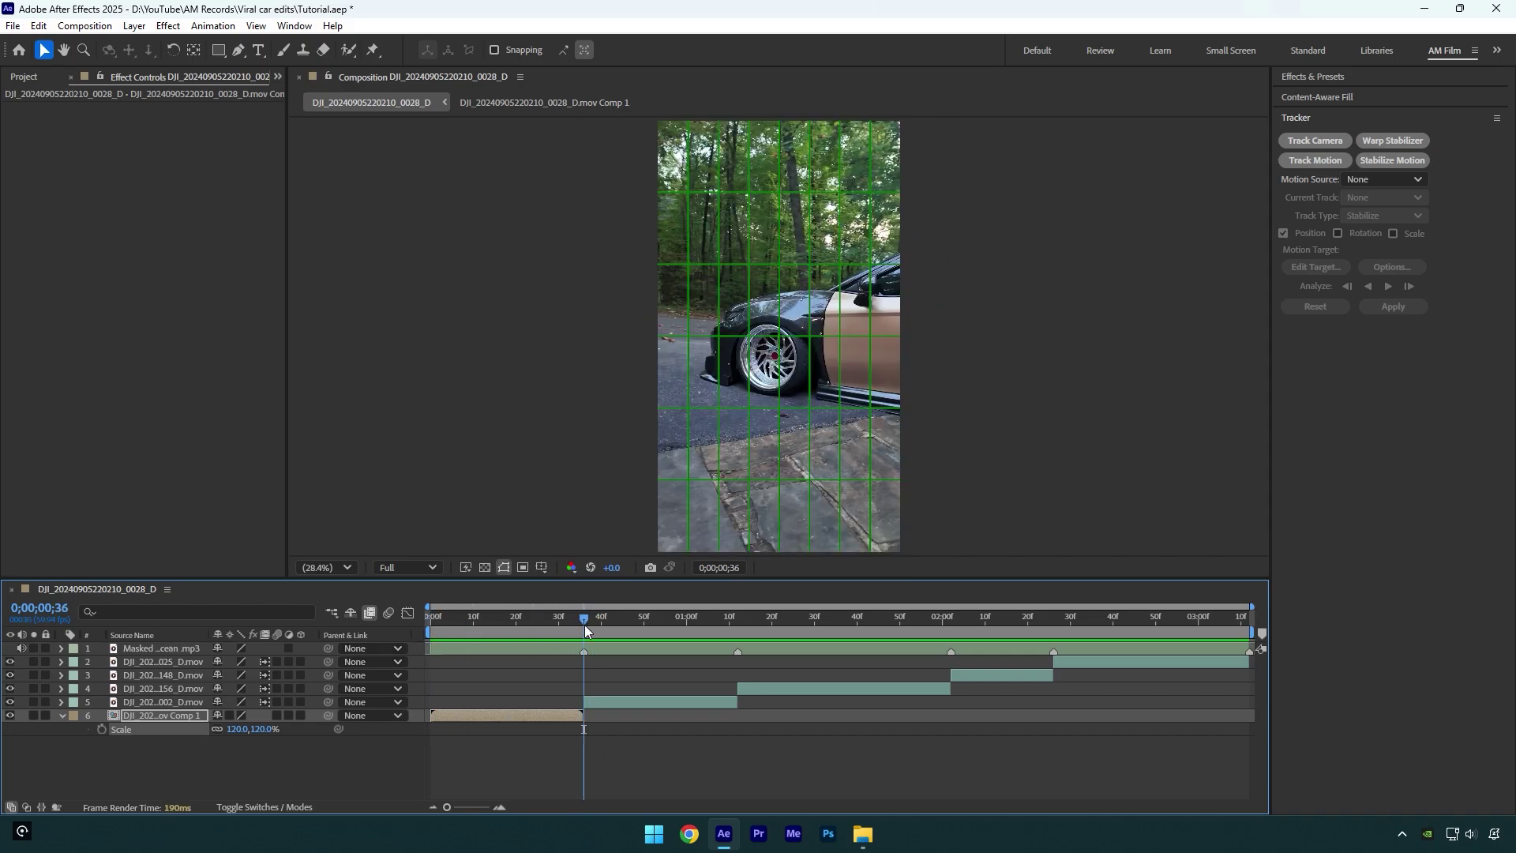
click(608, 699)
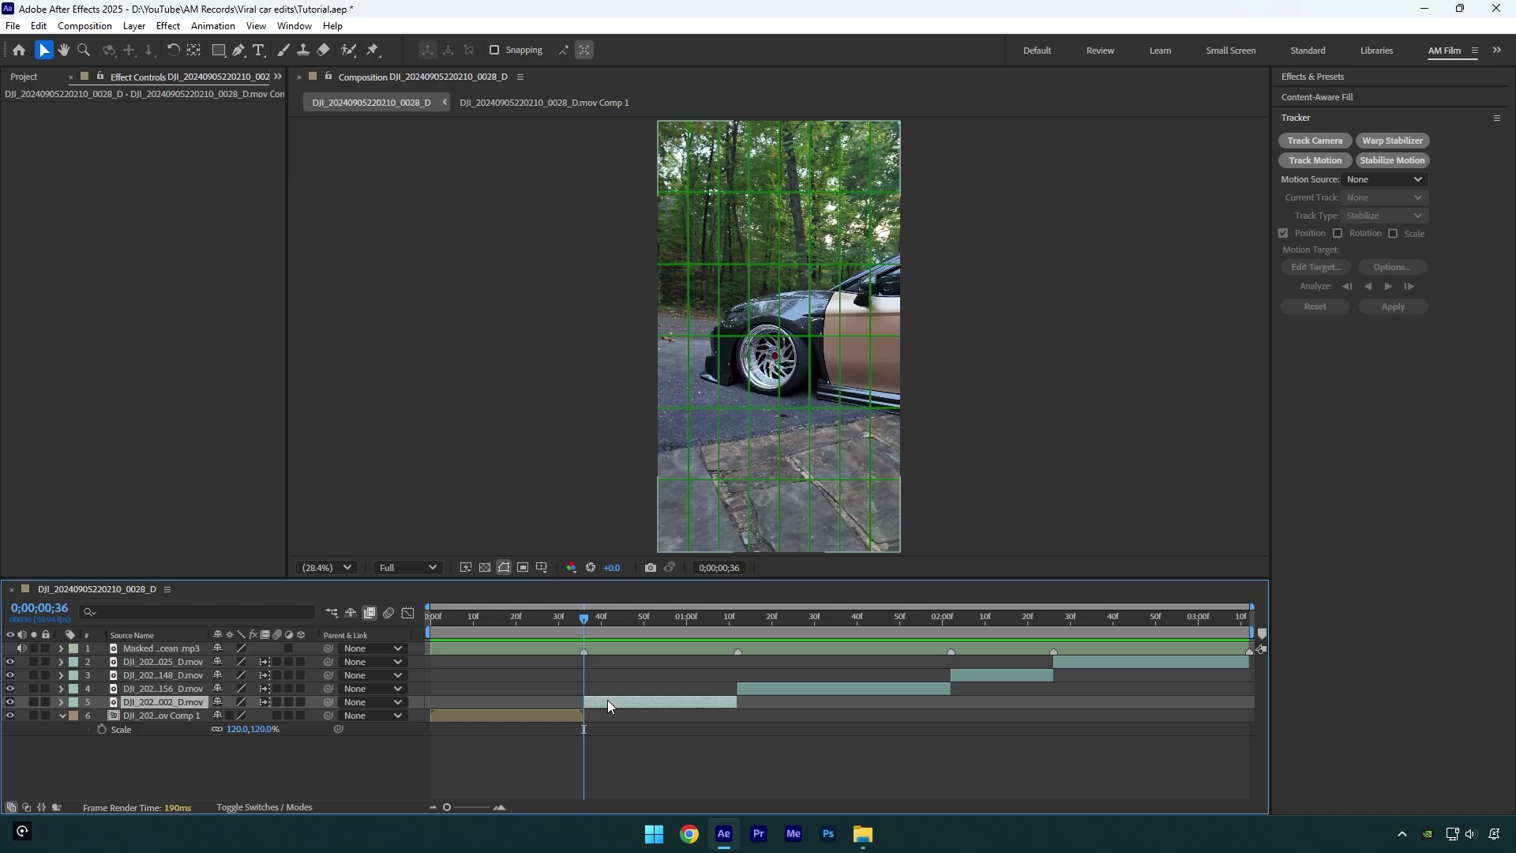
right_click(608, 700)
click(660, 599)
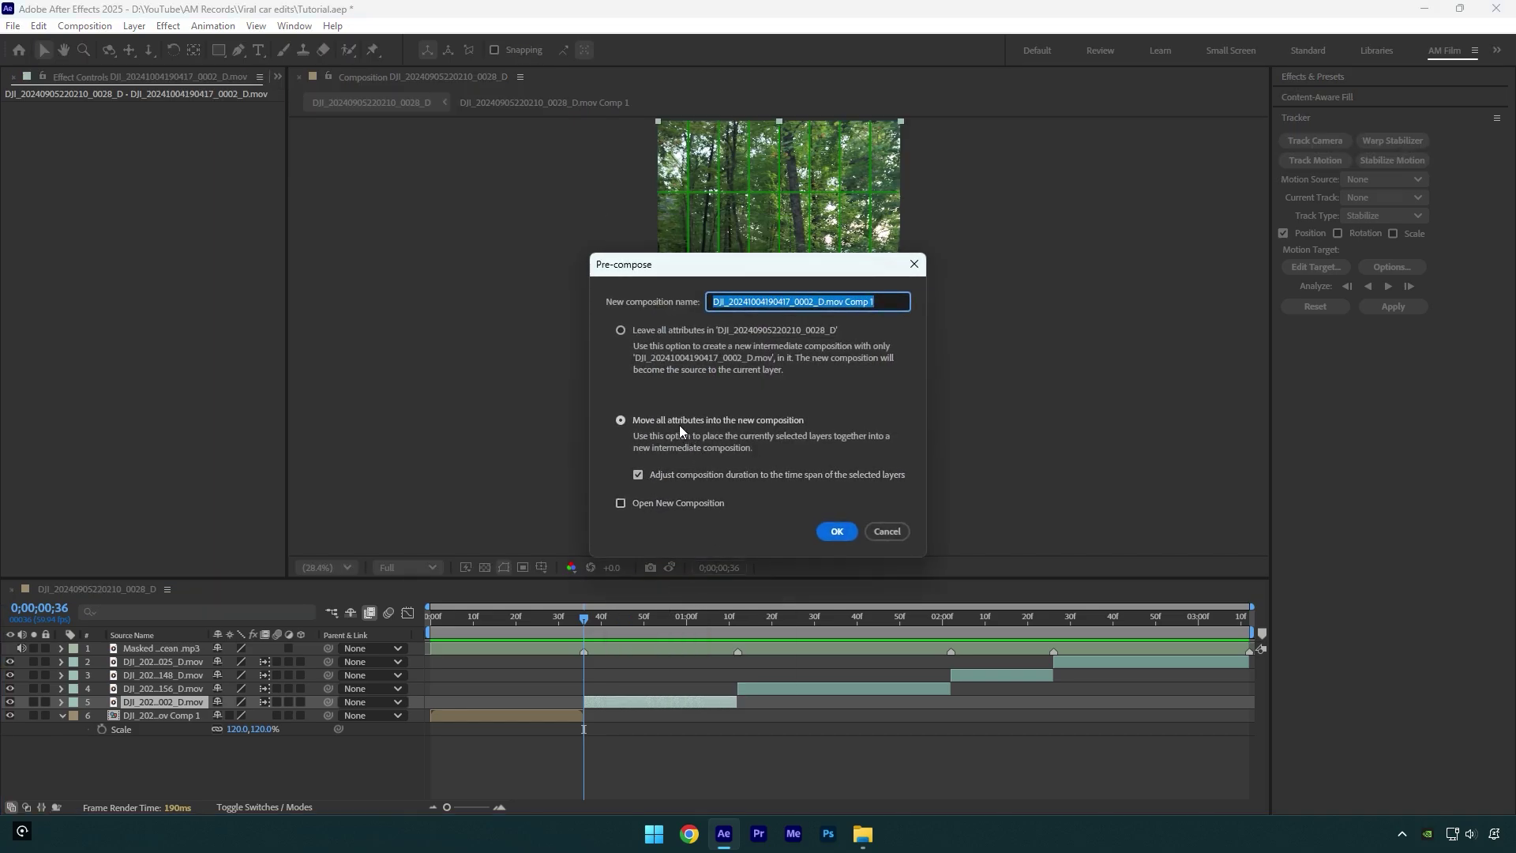
click(835, 532)
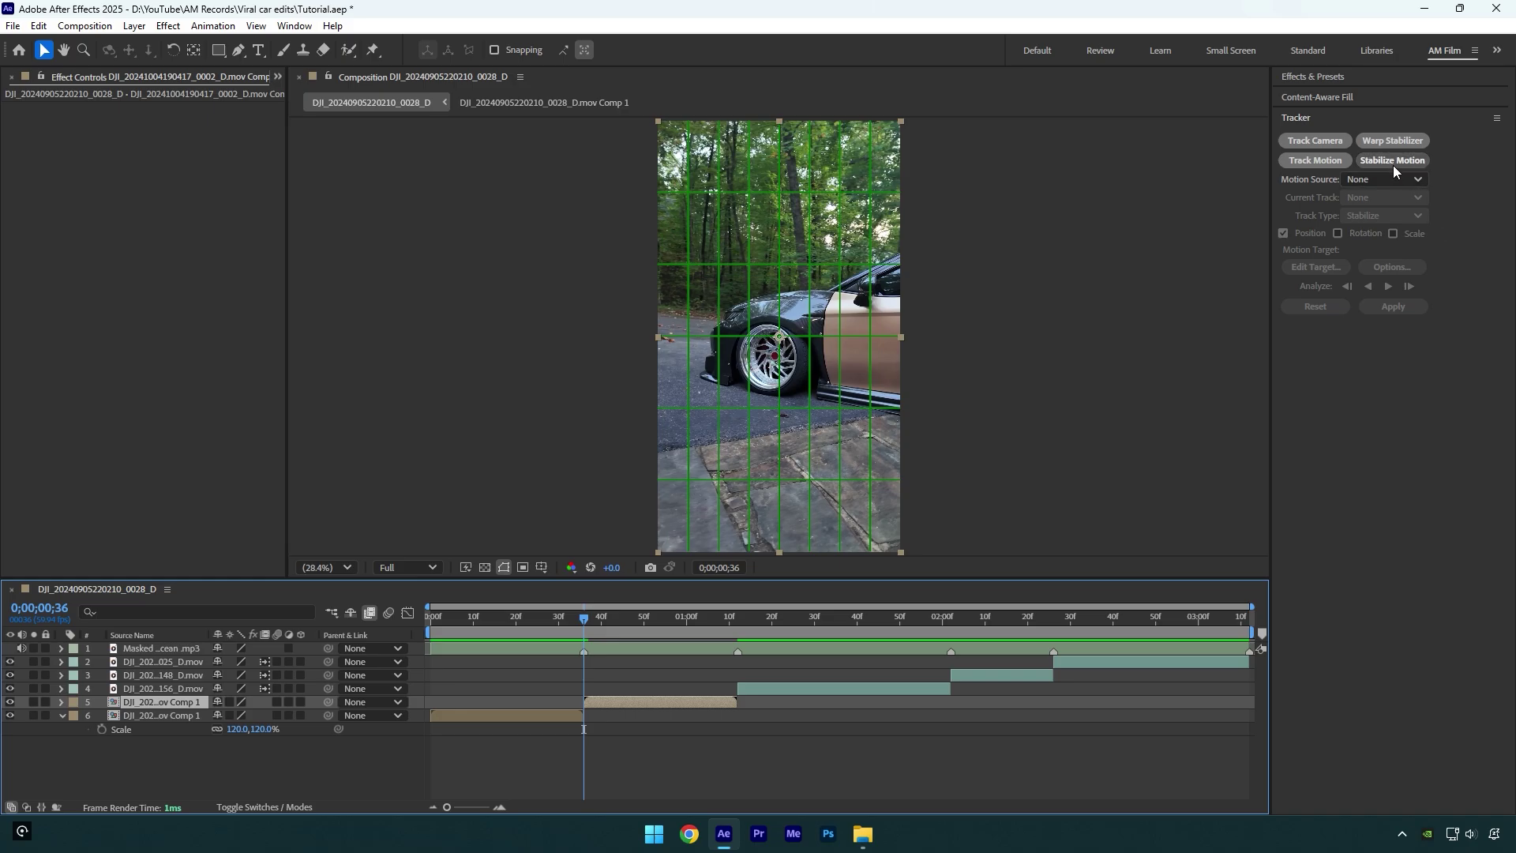
Start Stabilize Motion on the 0002_D pre-comp with the track point on the front wheel hub, using RGB and Adapt Feature On Every Frame.
click(1393, 161)
drag(924, 314, 894, 370)
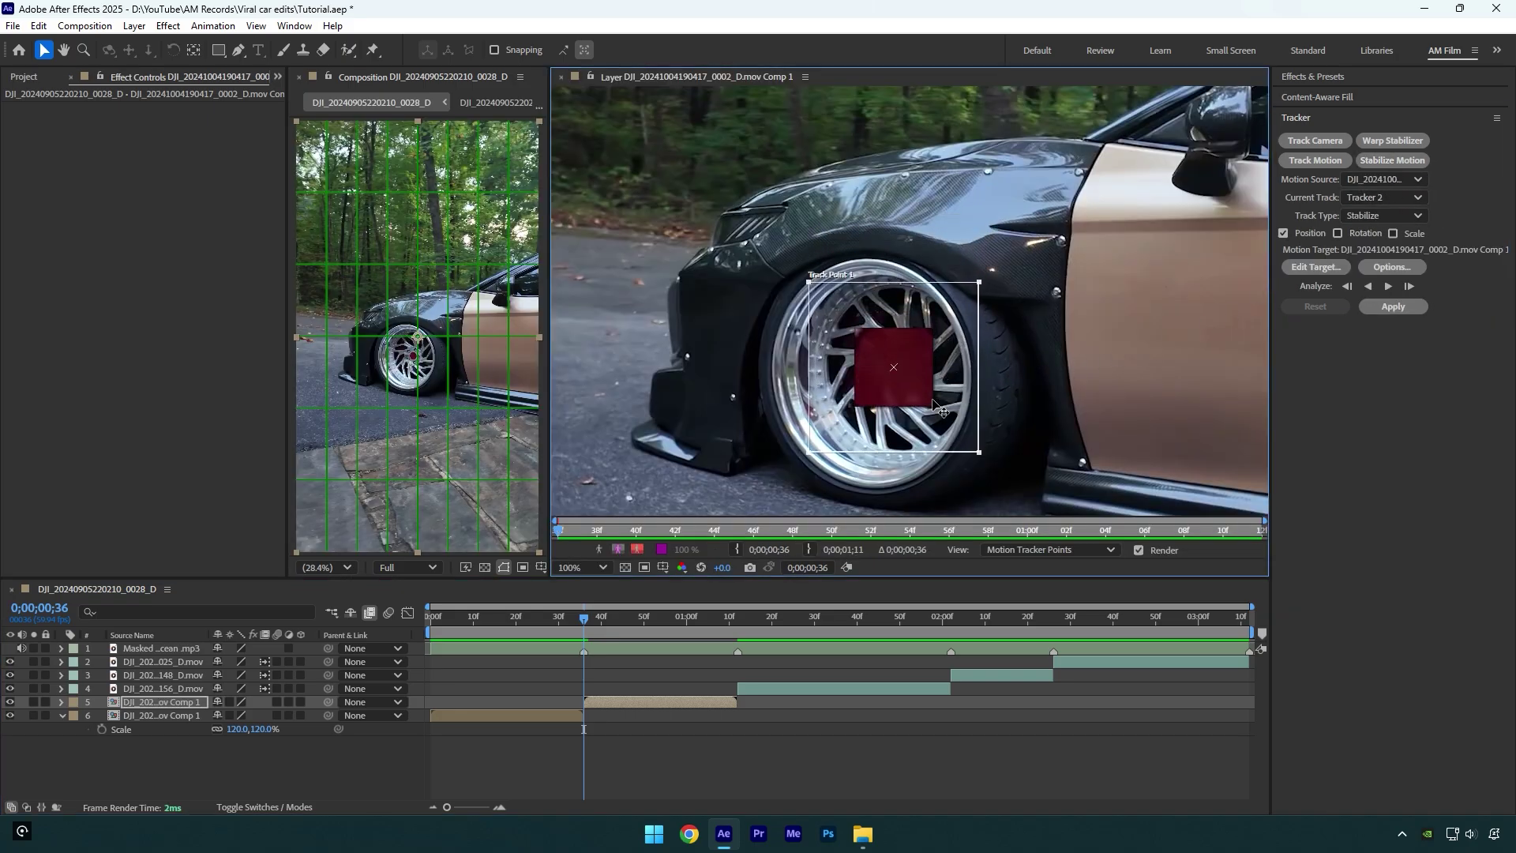
click(1390, 267)
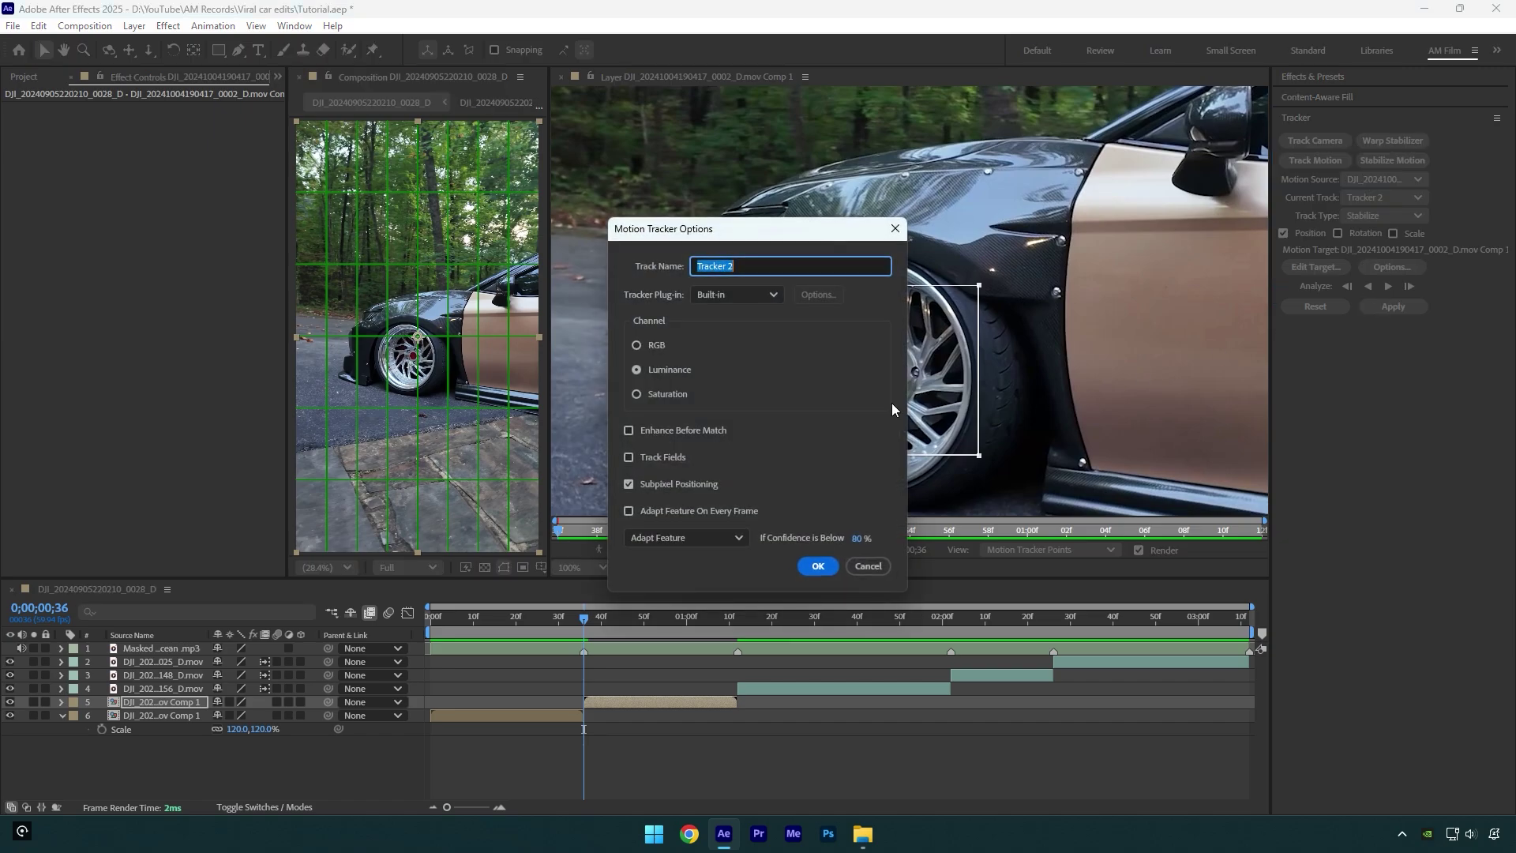
click(646, 343)
click(631, 511)
click(818, 566)
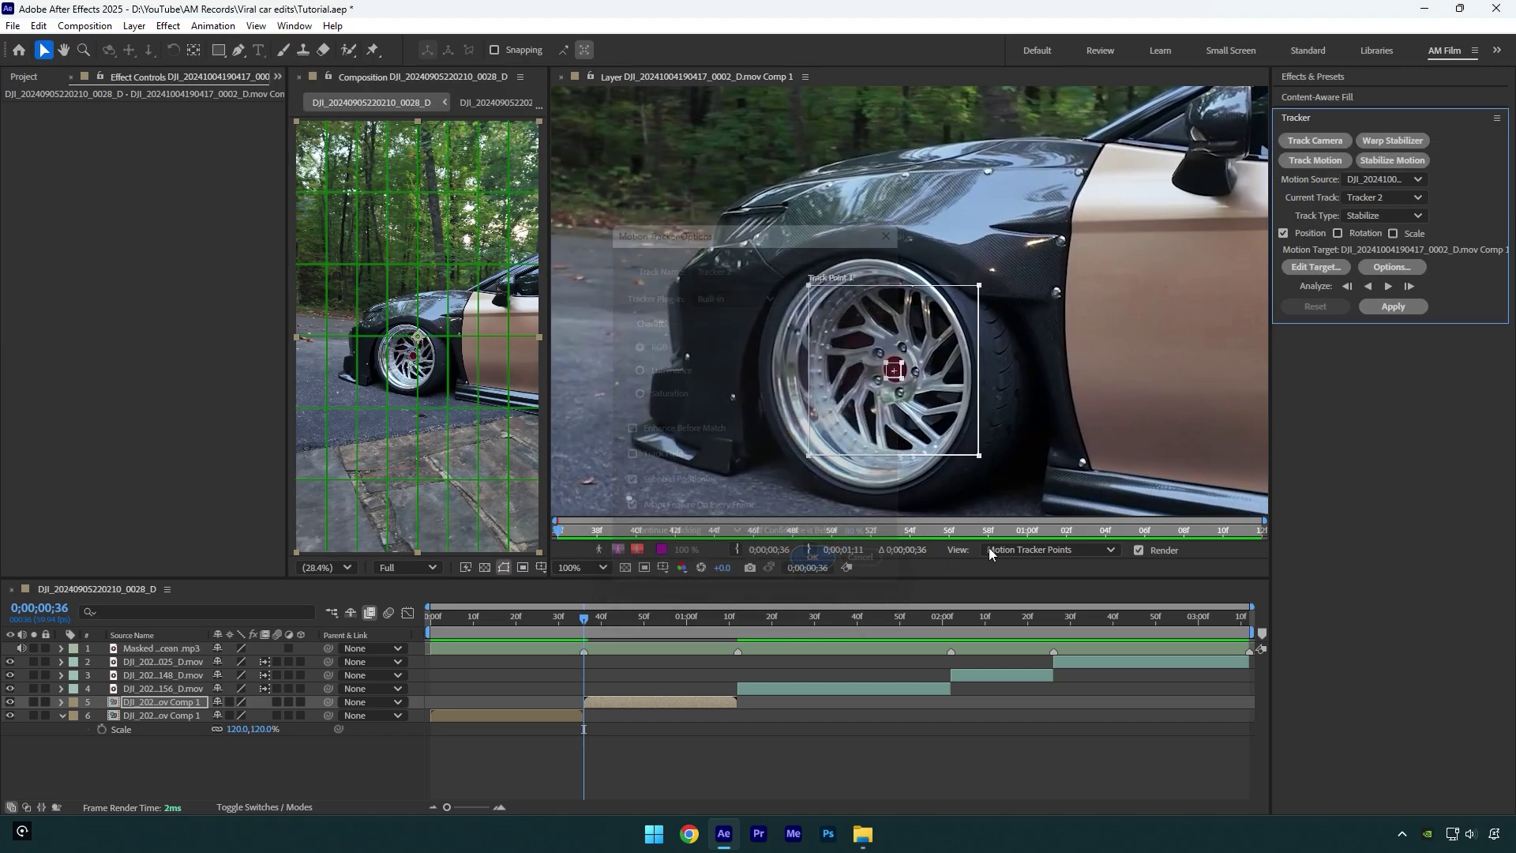
Analyze the 0002_D wheel track forward, apply the stabilization and return to the composition view.
click(1388, 287)
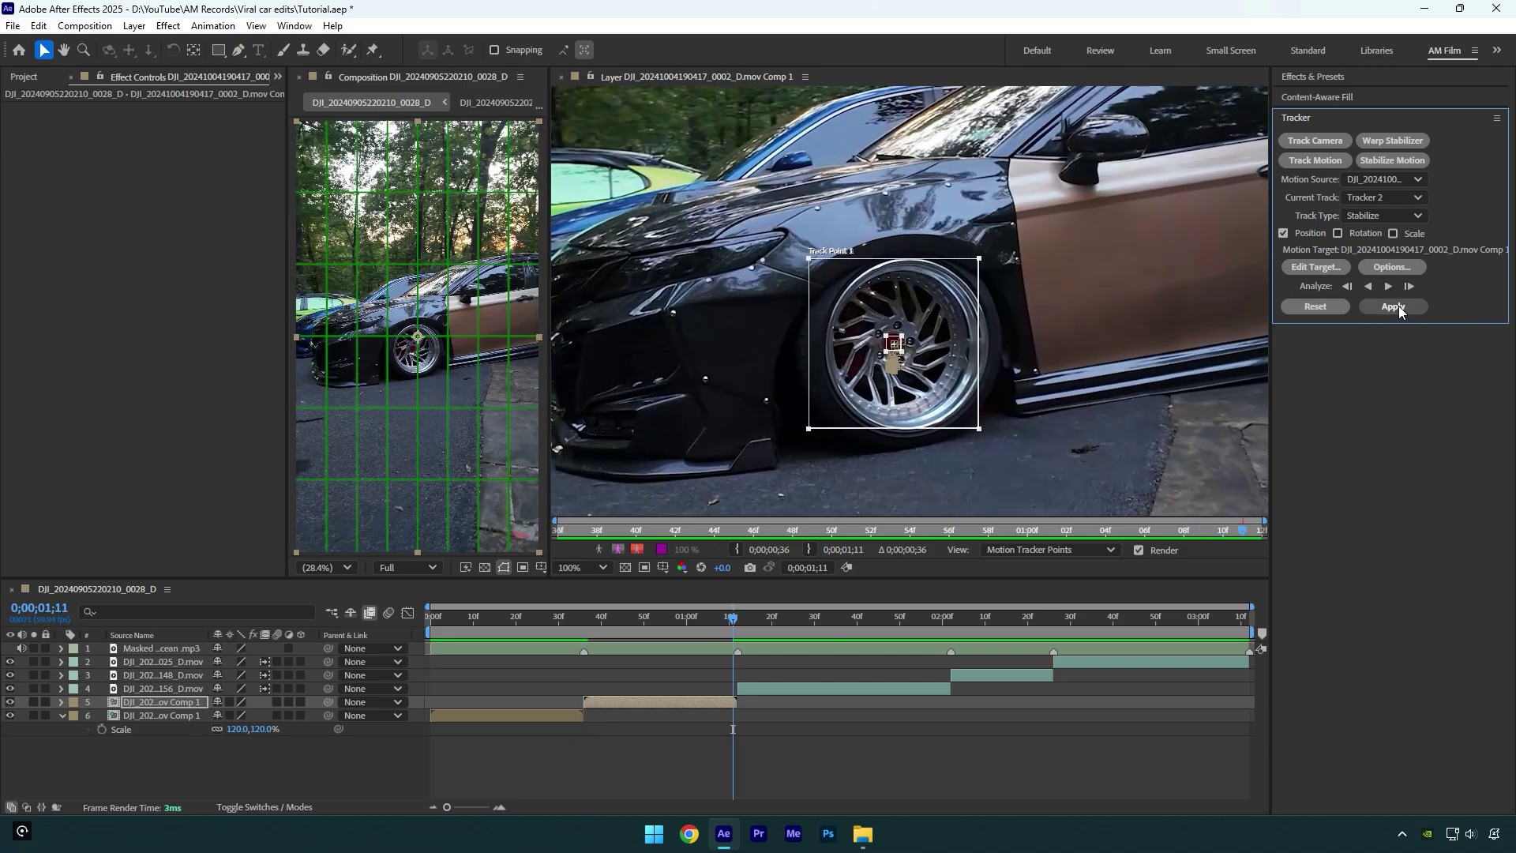
click(1395, 307)
click(778, 431)
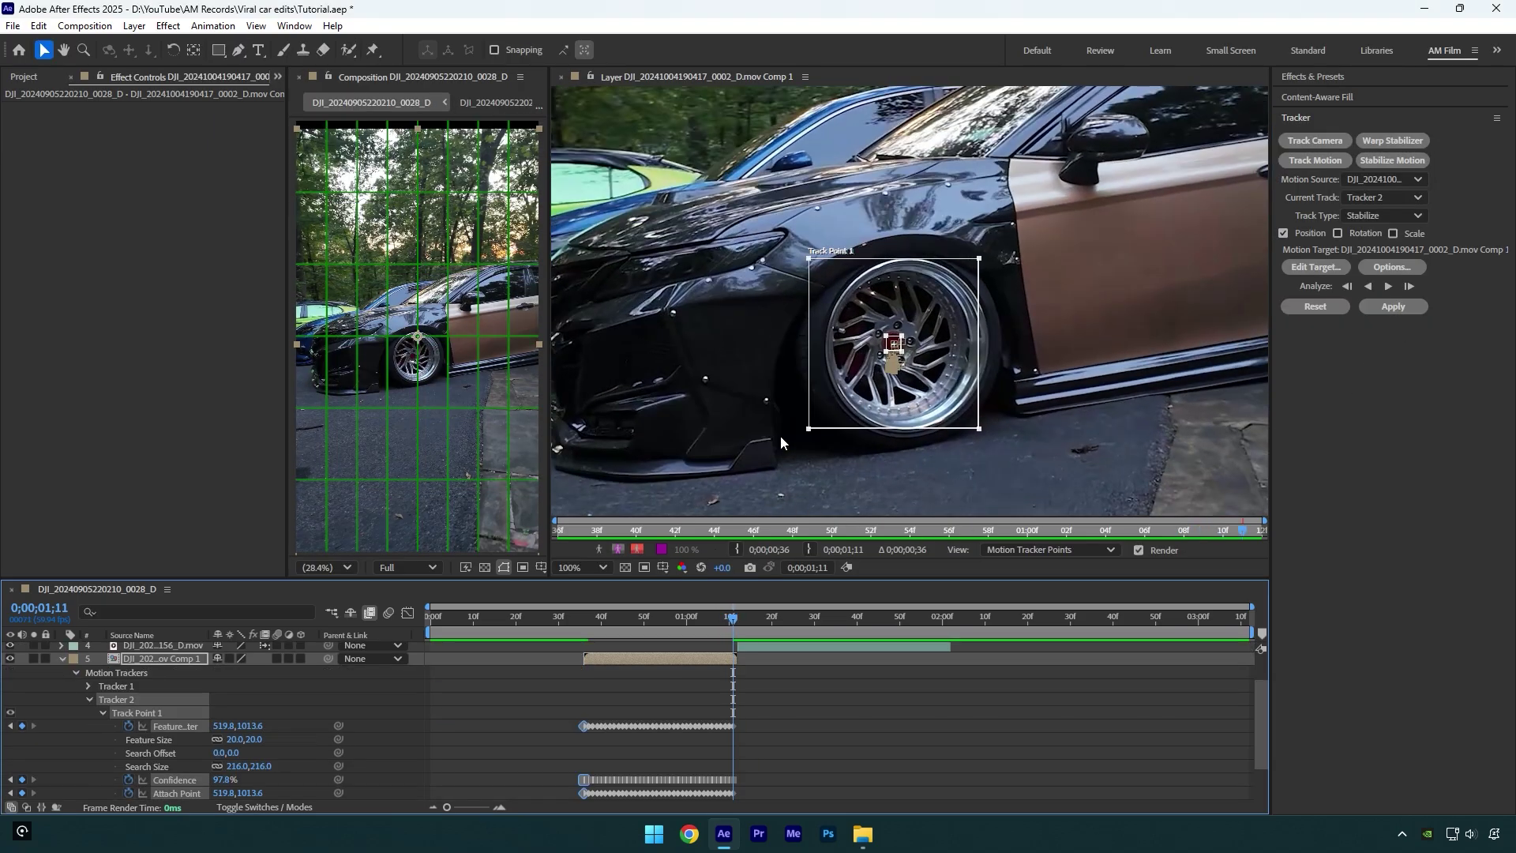
click(562, 79)
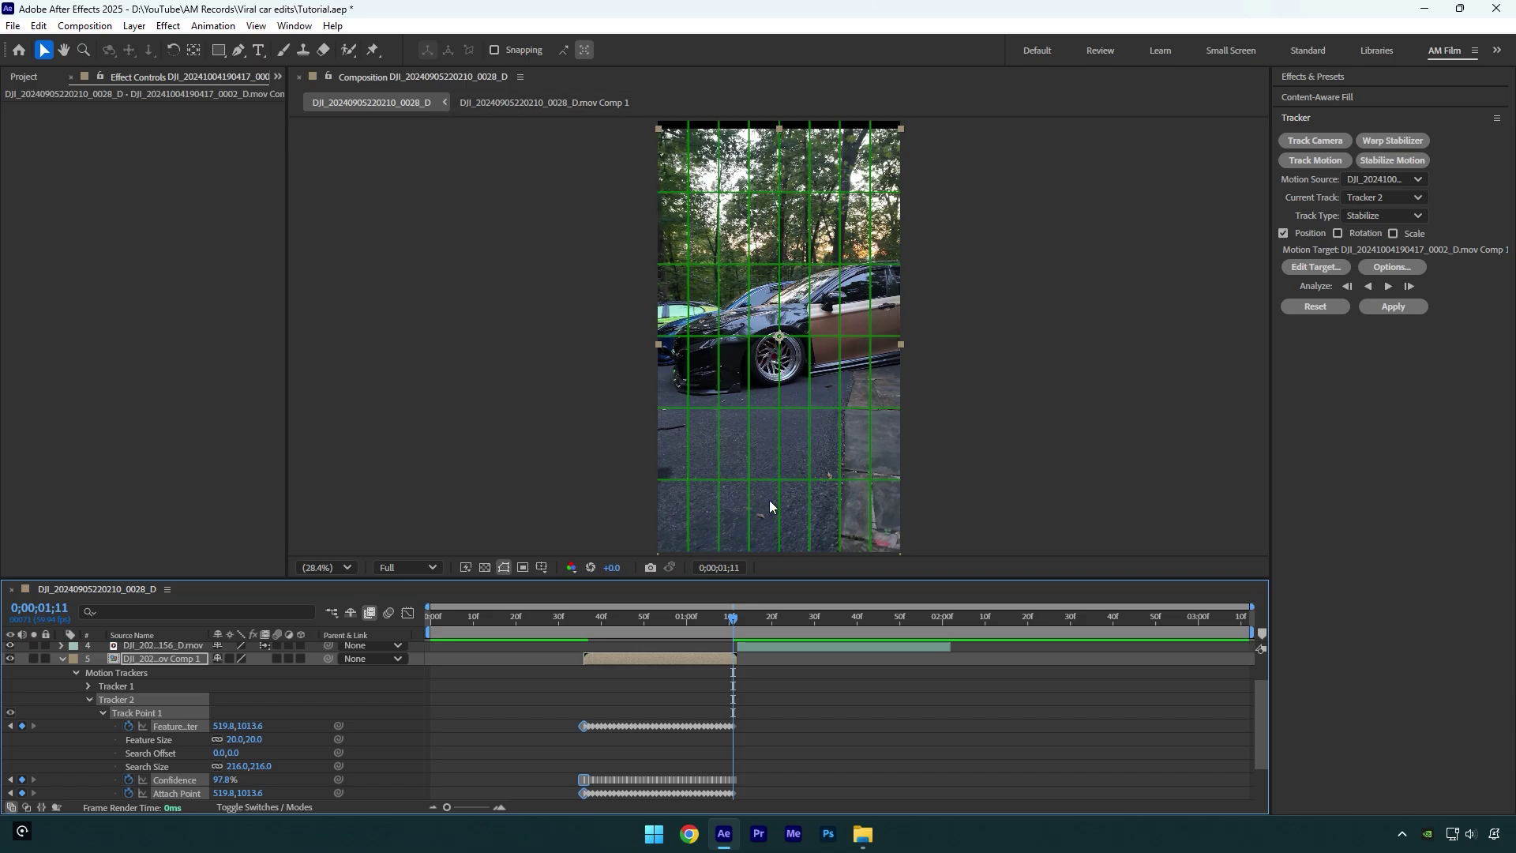
Scale the 0002_D pre-comp to 128% and reposition it to cover the exposed edges with the wheel near the grid's centre.
key(s)
drag(236, 716, 259, 715)
drag(775, 544, 785, 513)
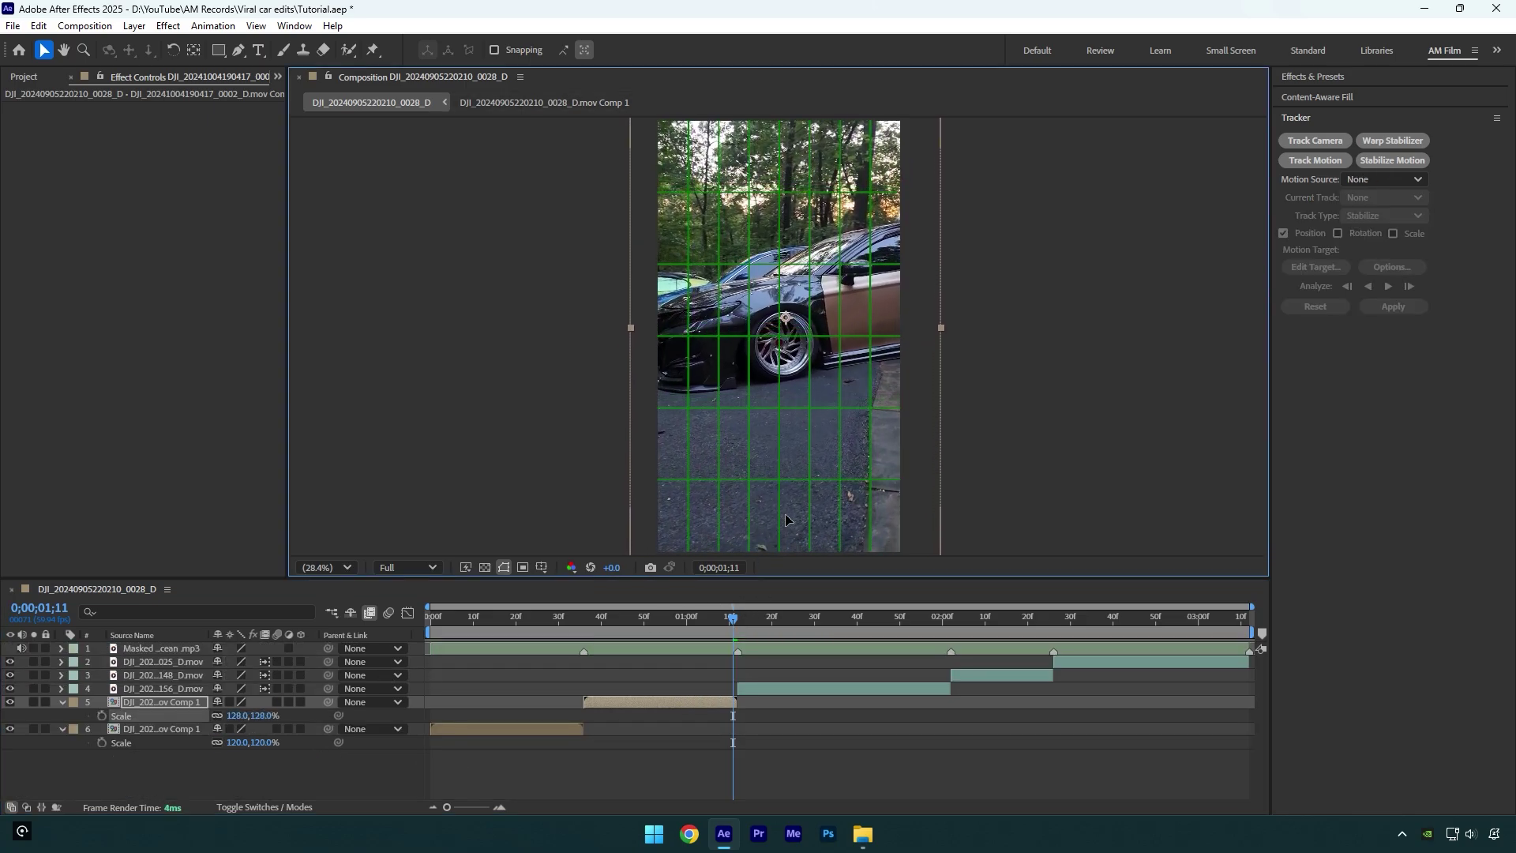
mouse_move(716, 617)
mouse_down()
mouse_move(603, 624)
mouse_move(739, 616)
mouse_move(622, 613)
mouse_move(710, 618)
mouse_up()
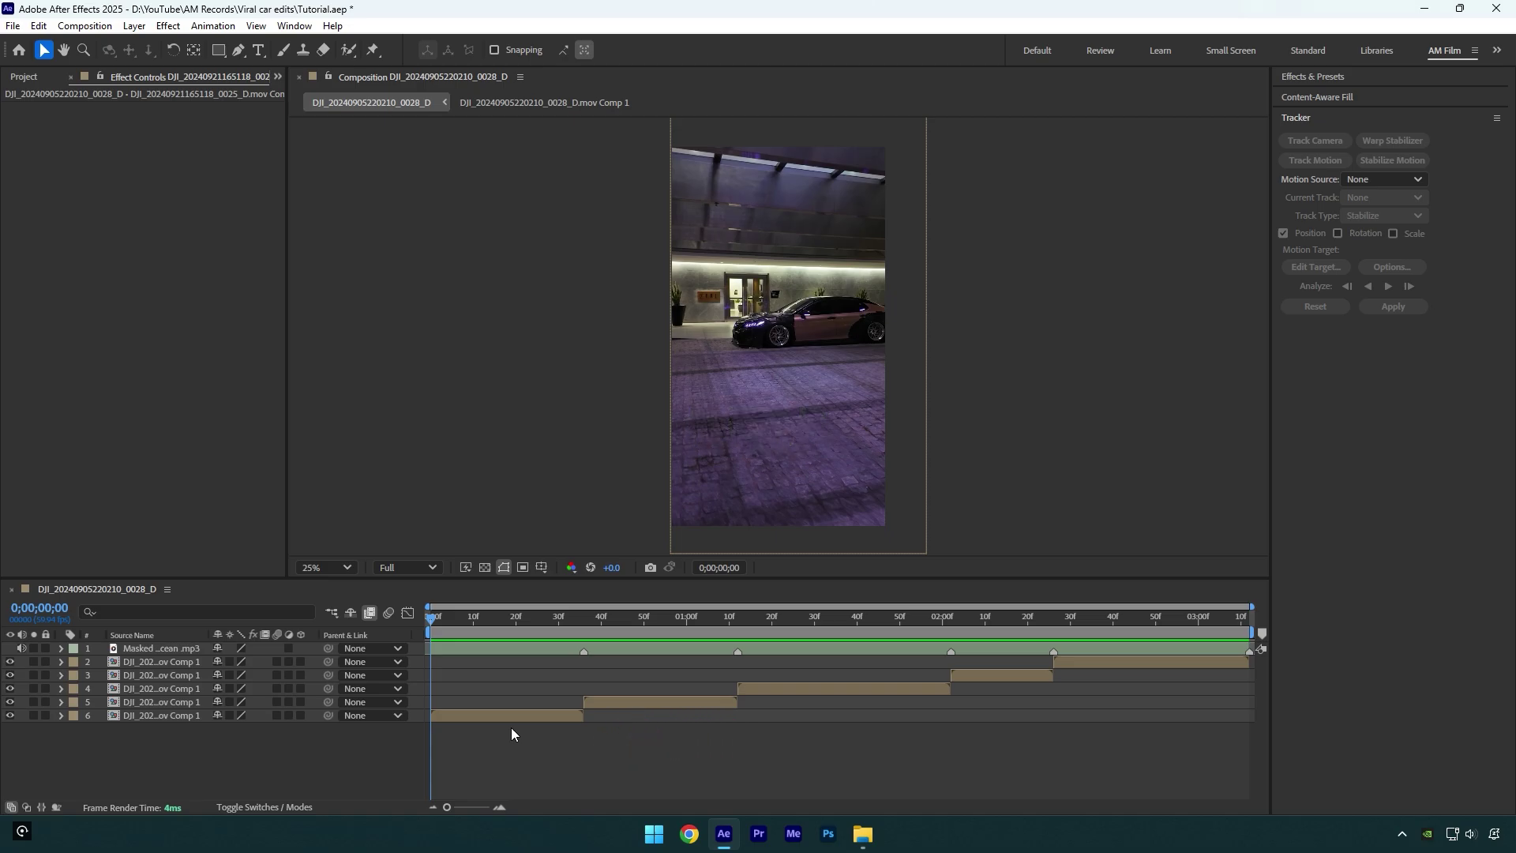
Apply the RSMB Pro effect to the first clip's 0028_D pre-comp.
click(518, 714)
key(ctrl+space)
text(rsmb)
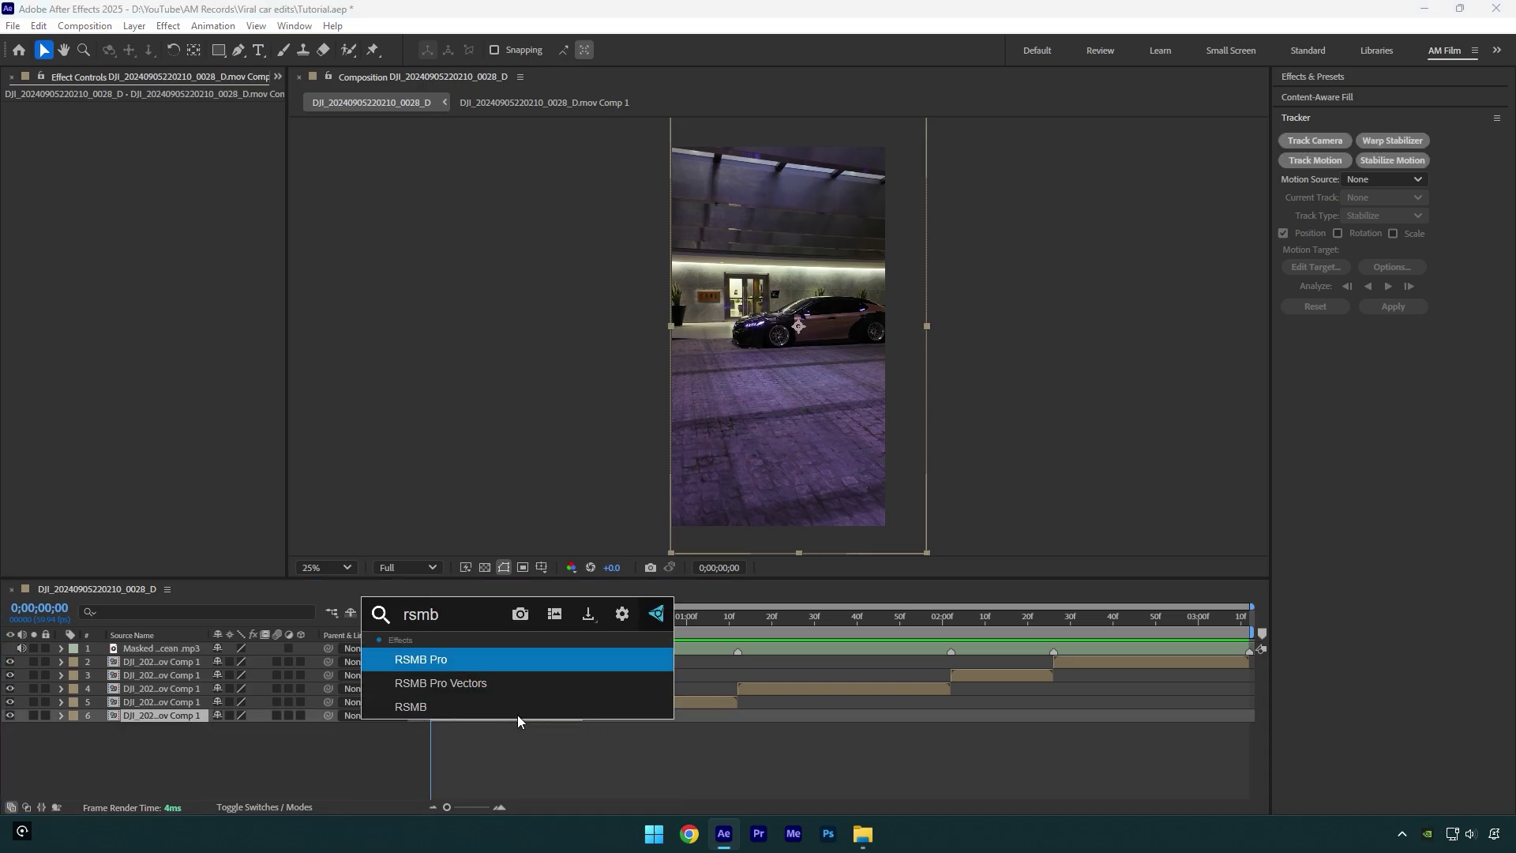
click(424, 659)
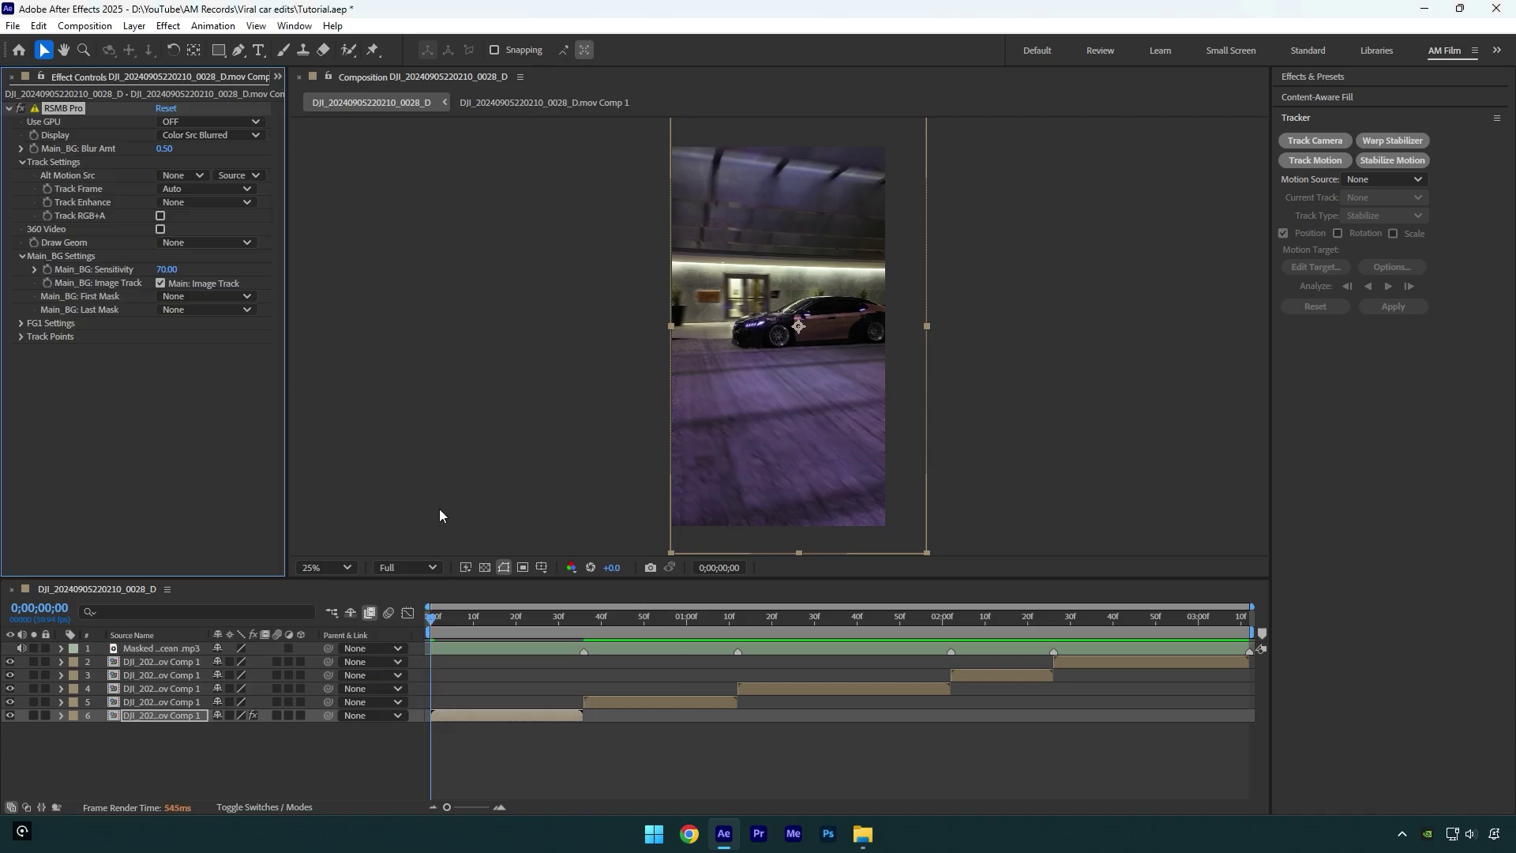
Turn on Use GPU for RSMB Pro and set its Main_BG blur amount to 0.7.
click(203, 122)
click(196, 152)
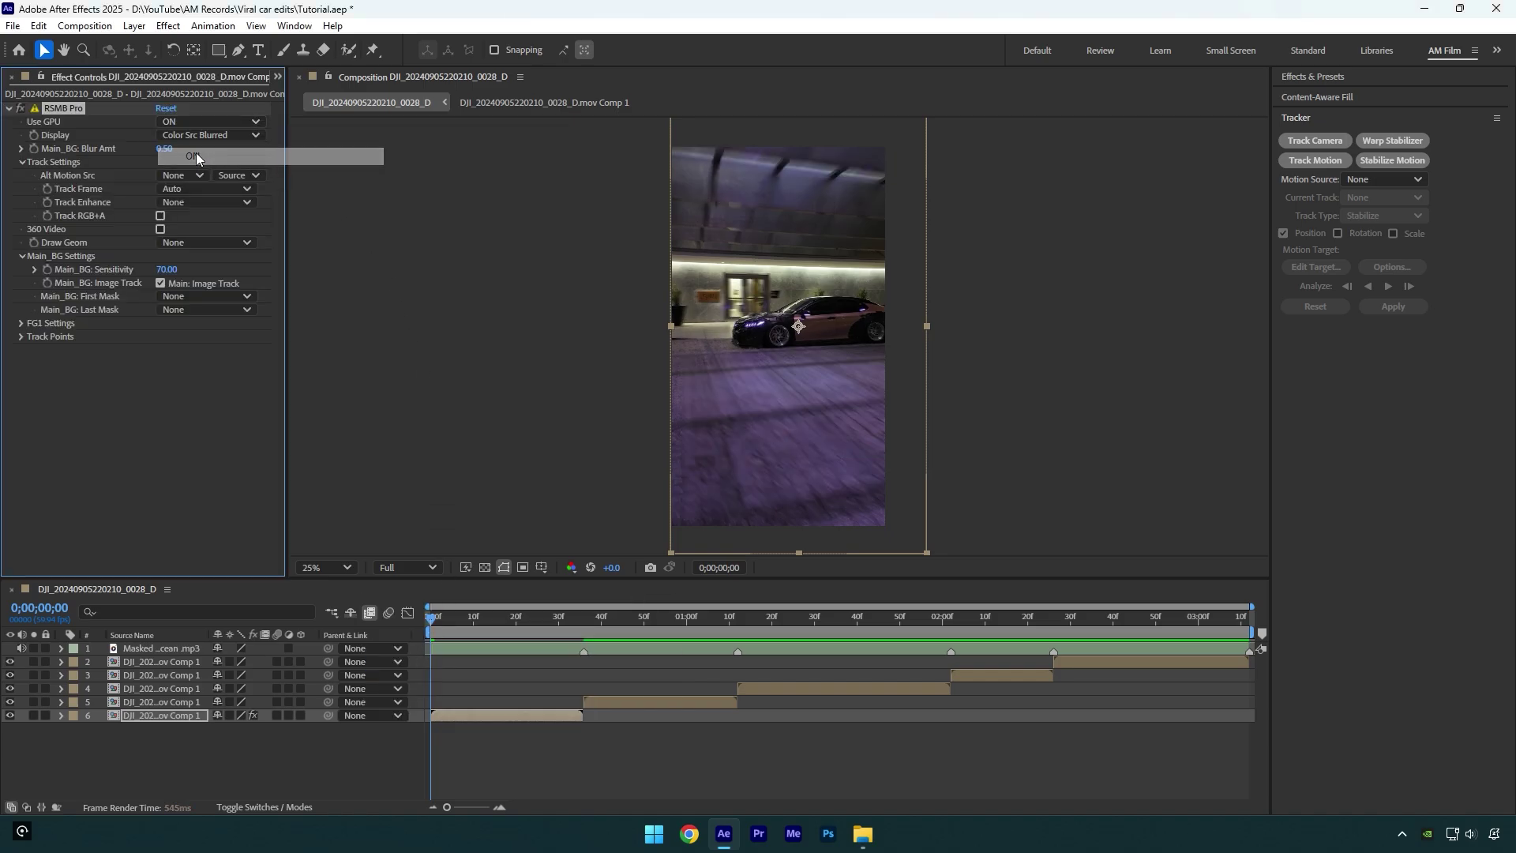
click(171, 148)
text(0.7)
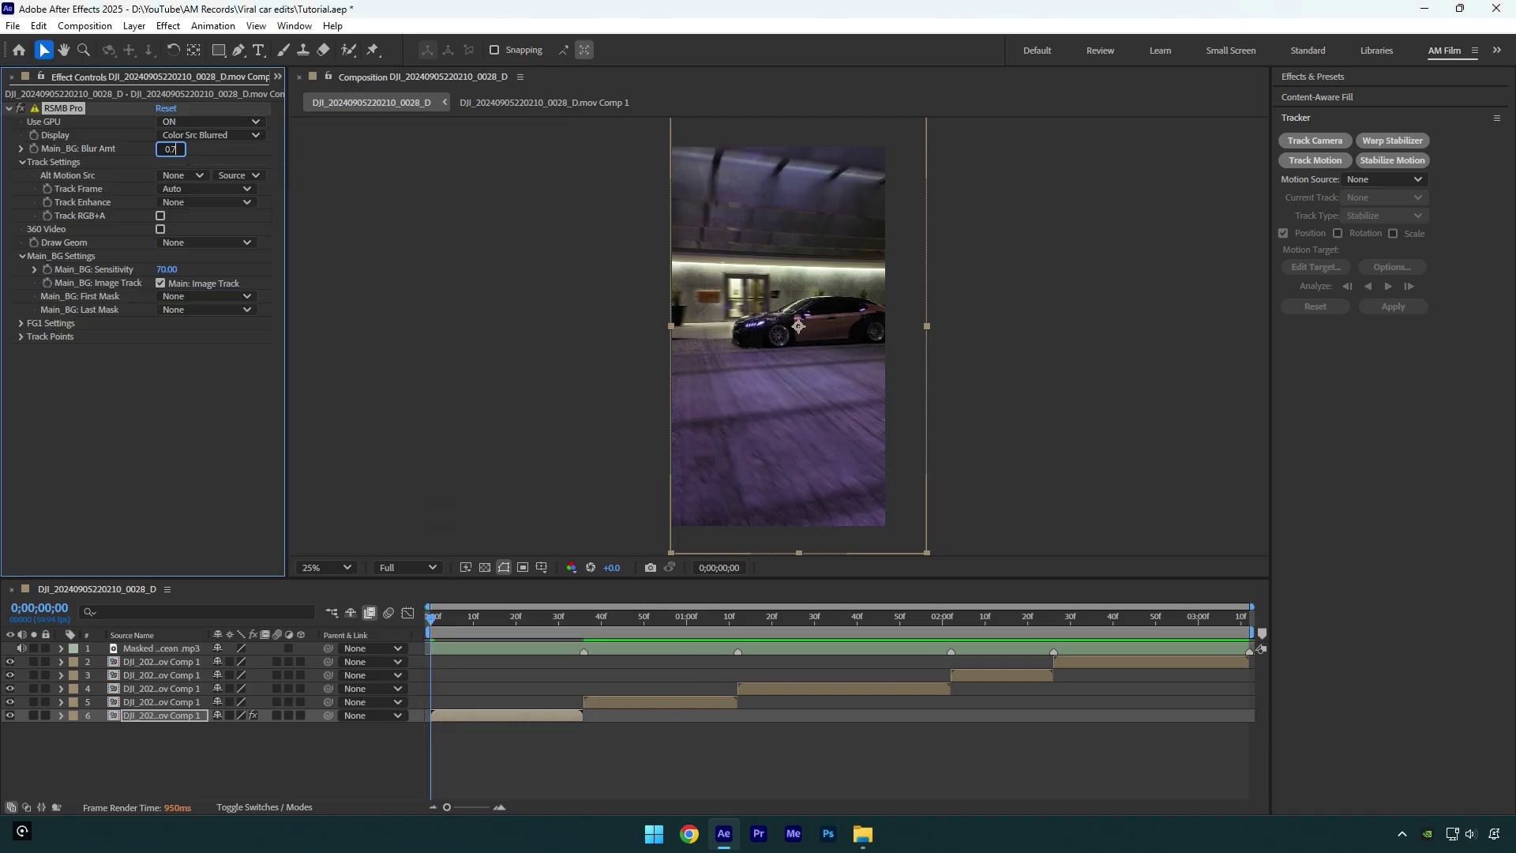
key(Return)
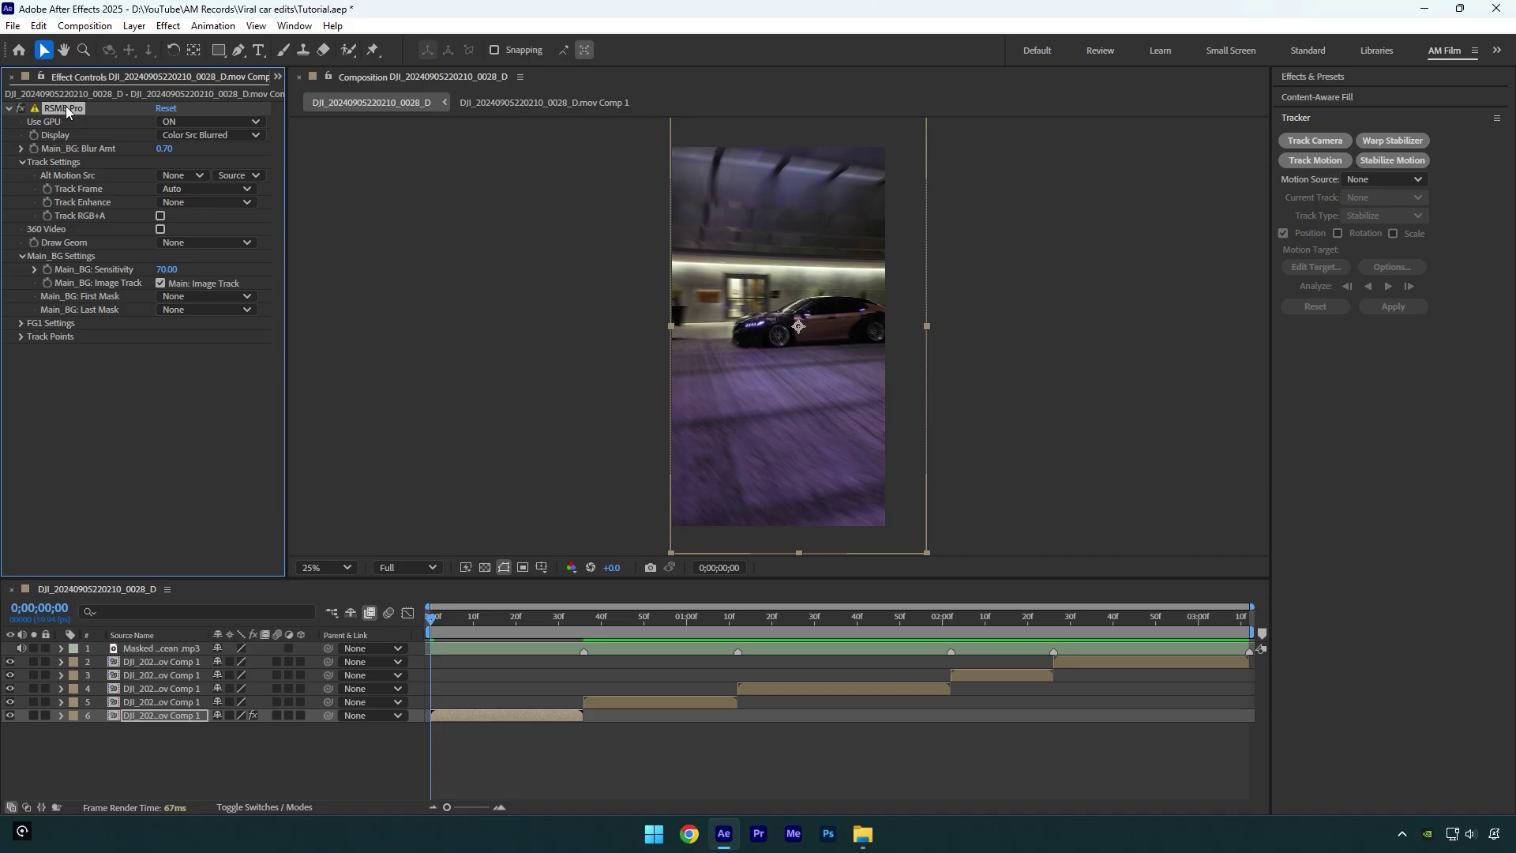
Play back the composition to review the motion blur and the AM Film Shake layers over the clips.
click(589, 621)
key(space)
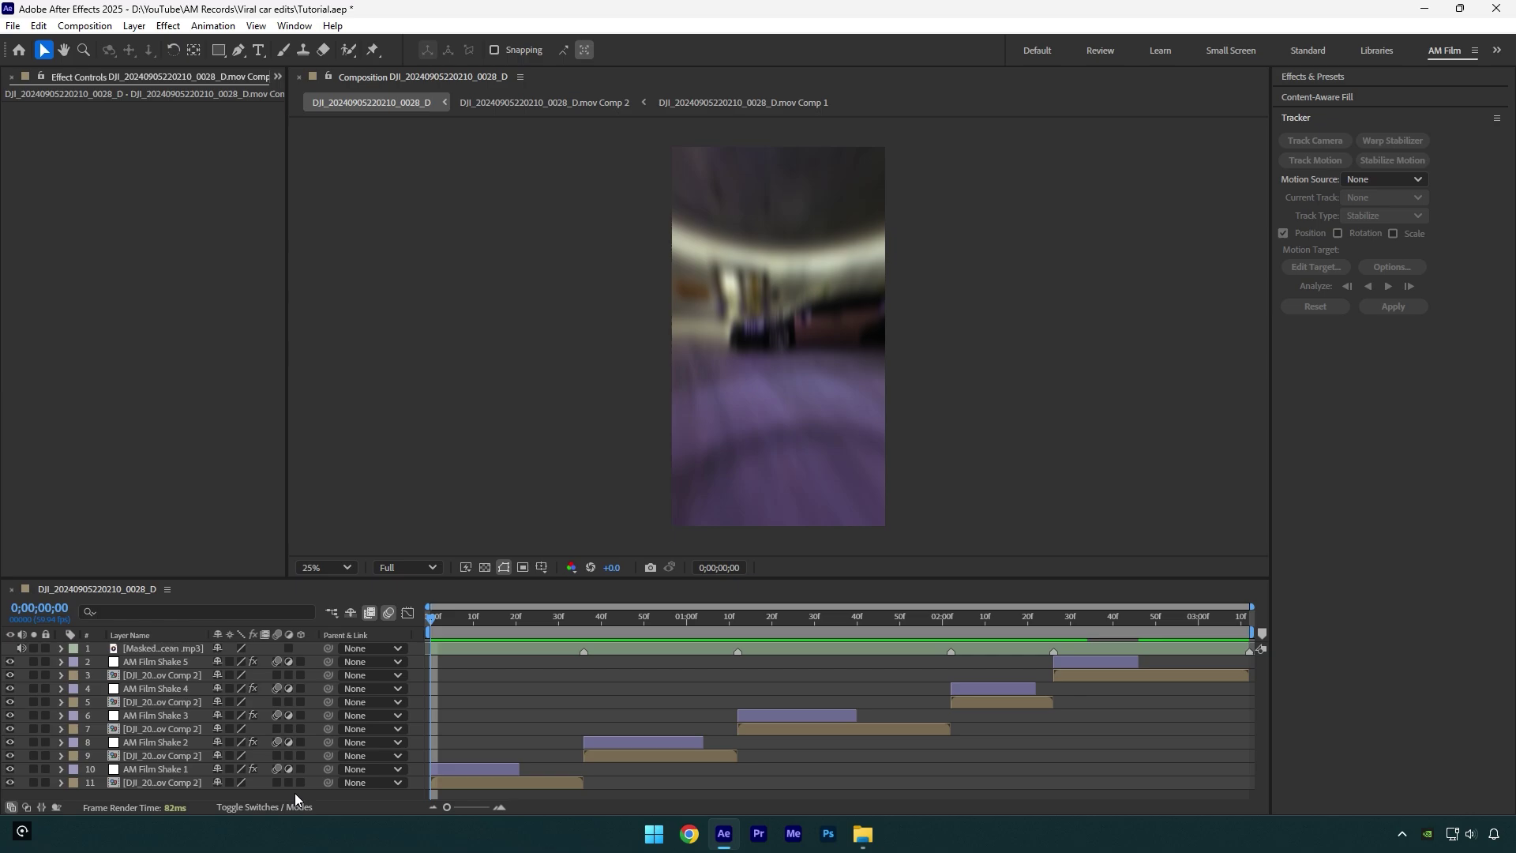
key(space)
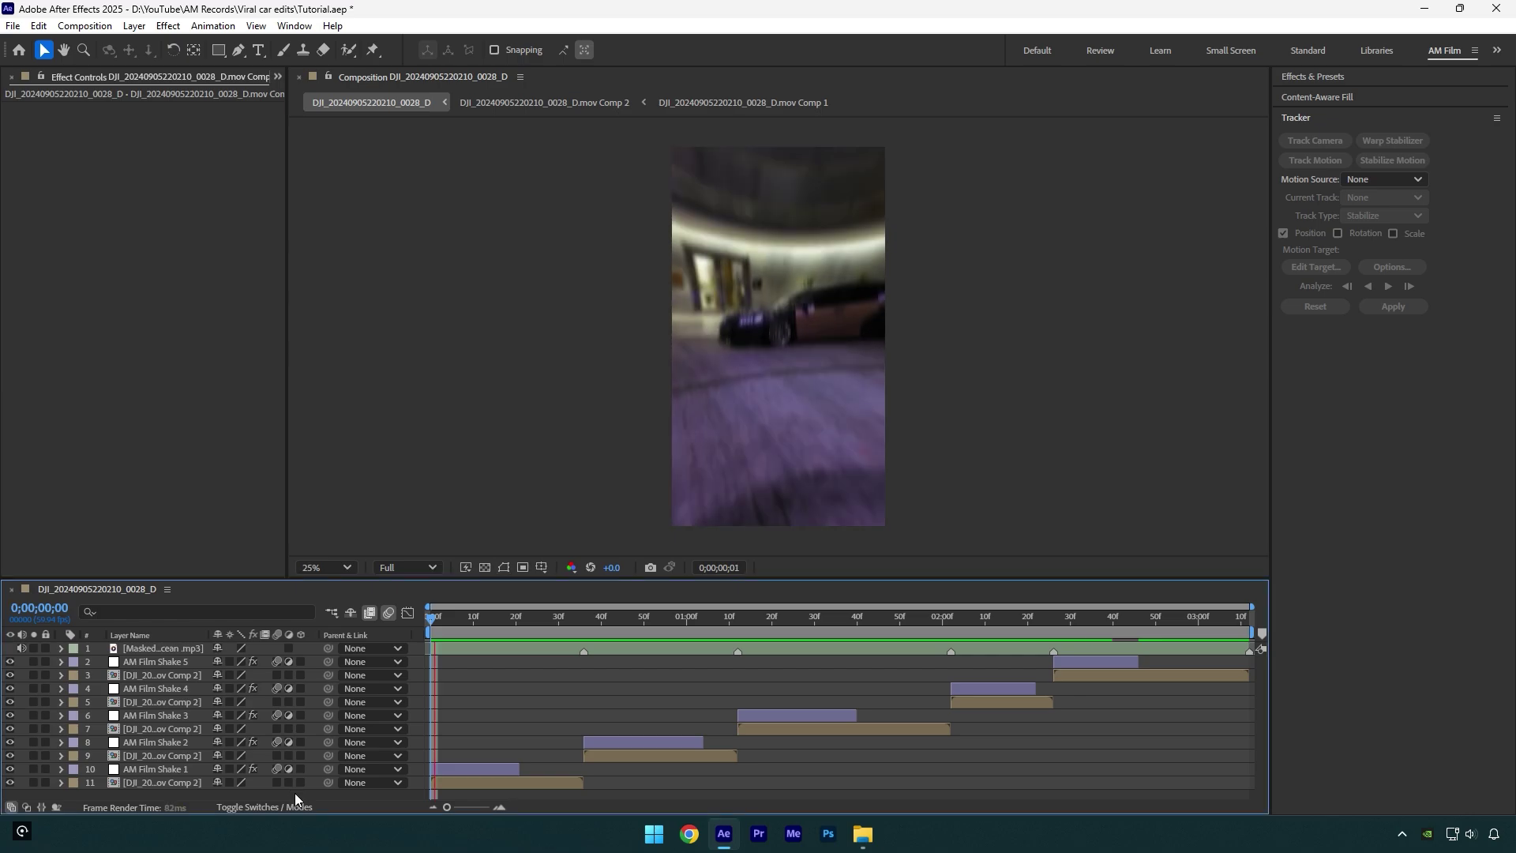